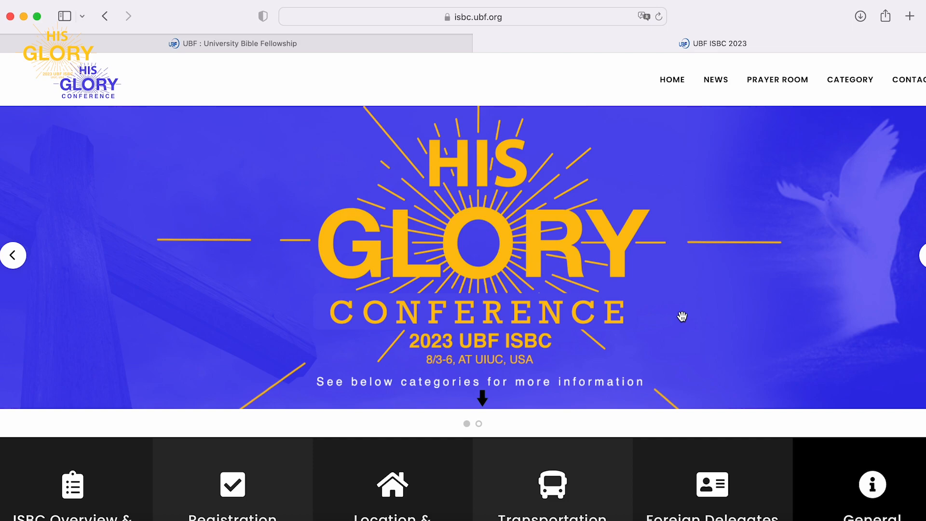
Go to the Registration page from the home page and scroll to the Conference Fee table.
{"action": "scroll", "coordinate": [682, 316], "scroll_direction": "down", "scroll_amount": 5}
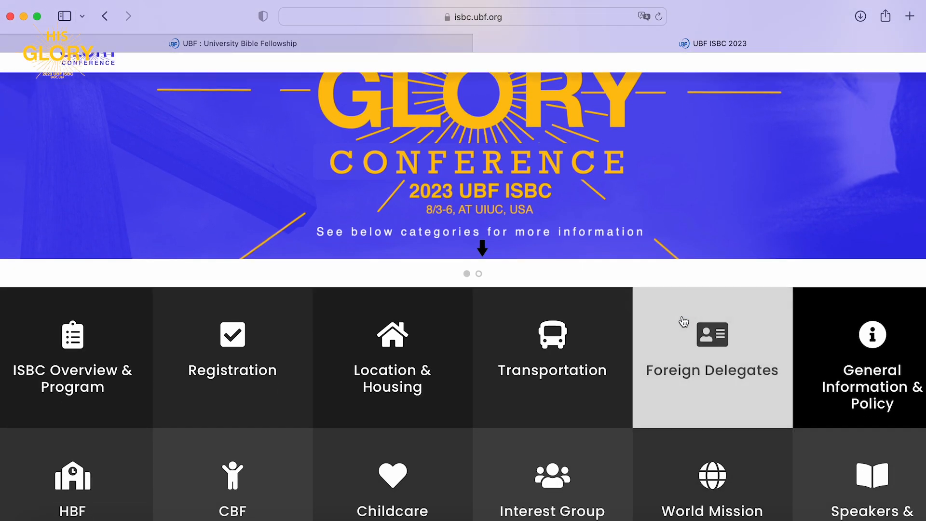
{"action": "scroll", "coordinate": [684, 320], "scroll_direction": "down", "scroll_amount": 3}
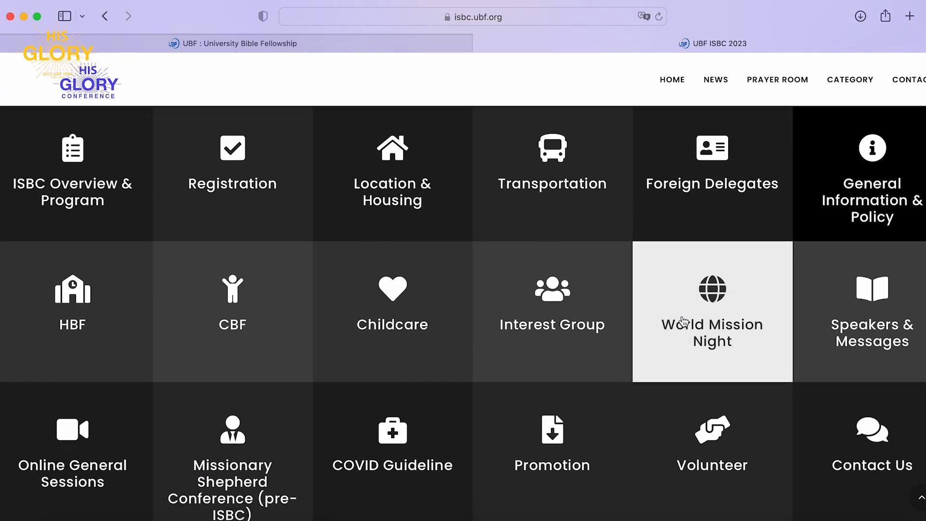
{"action": "scroll", "coordinate": [683, 321], "scroll_direction": "up", "scroll_amount": 7}
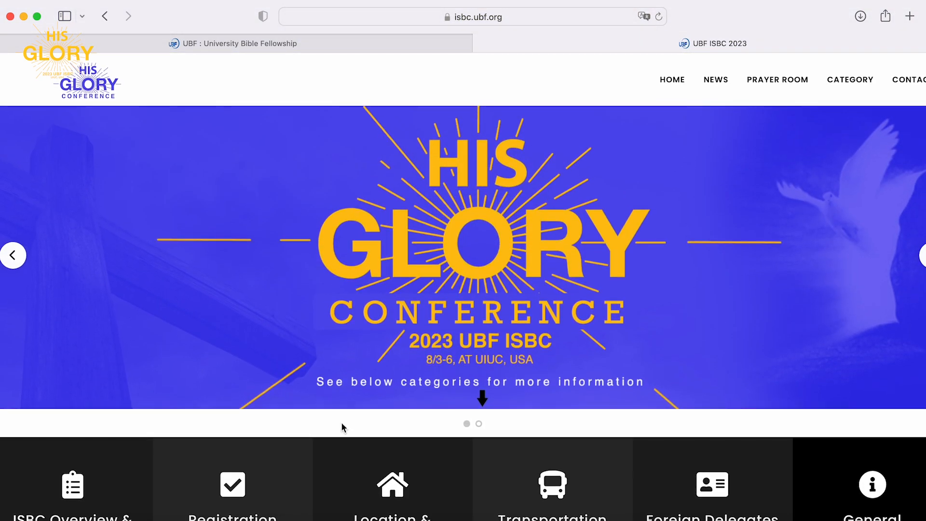
{"action": "scroll", "coordinate": [342, 426], "scroll_direction": "down", "scroll_amount": 3}
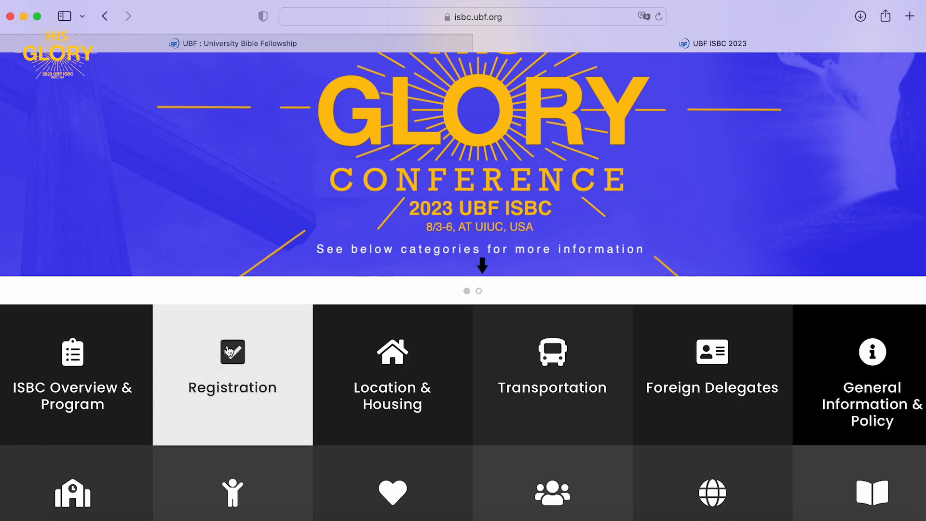
{"action": "left_click", "coordinate": [229, 351]}
{"action": "scroll", "coordinate": [229, 350], "scroll_direction": "down", "scroll_amount": 3}
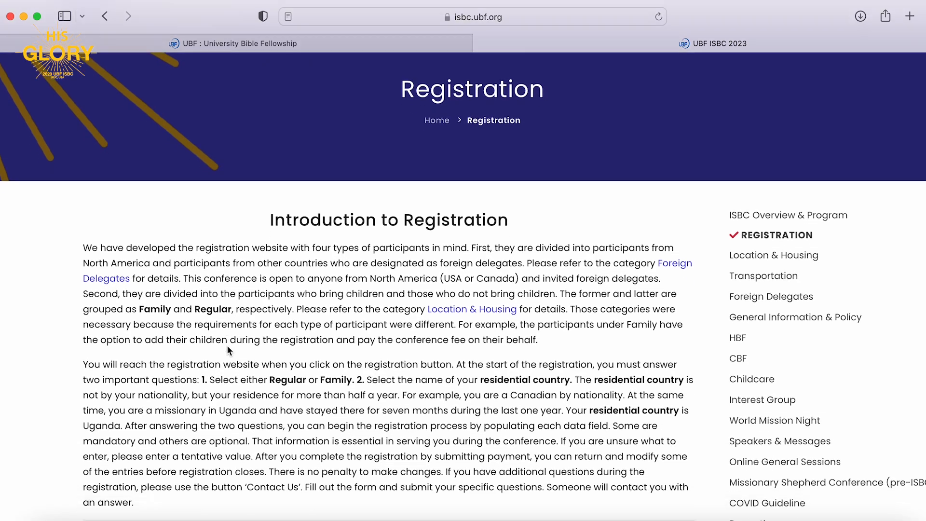
{"action": "scroll", "coordinate": [227, 346], "scroll_direction": "down", "scroll_amount": 10}
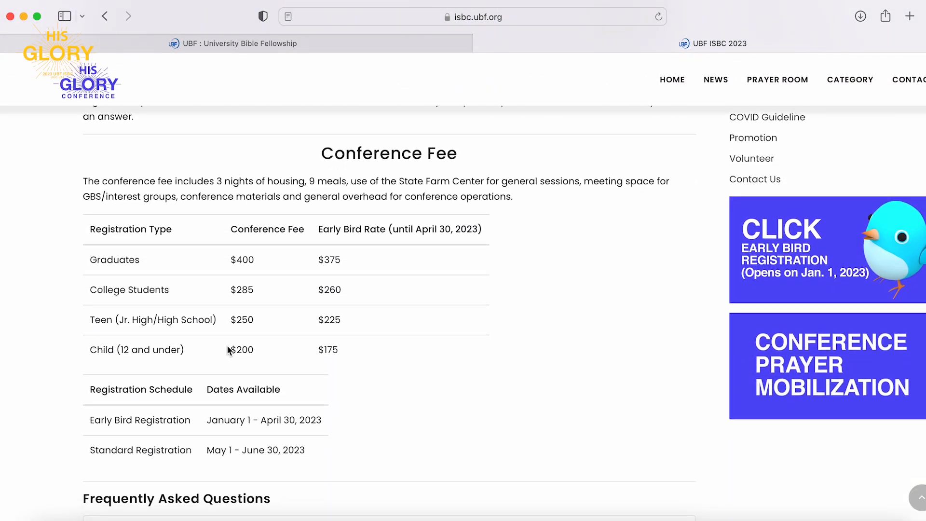
{"action": "scroll", "coordinate": [229, 351], "scroll_direction": "up", "scroll_amount": 4}
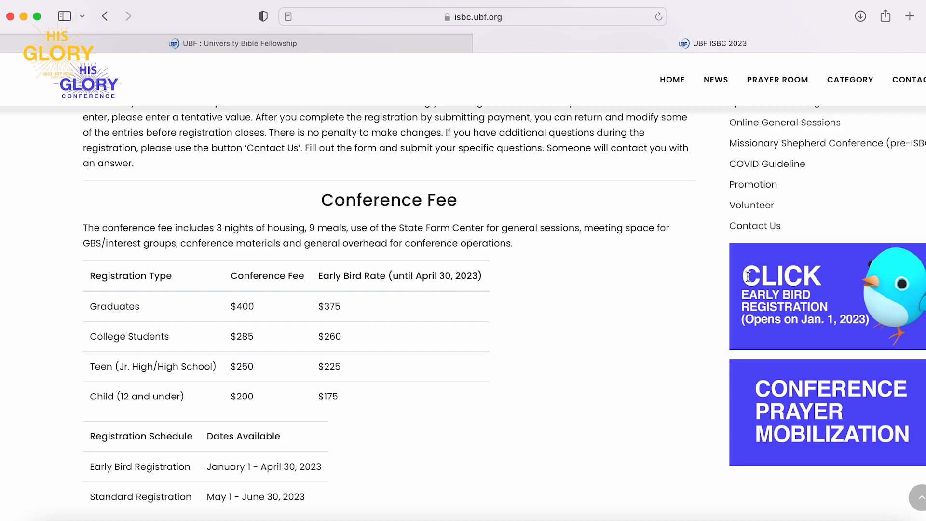
Open the Early Bird Registration site and read its guidelines: June 30 close, April 30 early deadline, credit card only.
{"action": "left_click", "coordinate": [848, 311]}
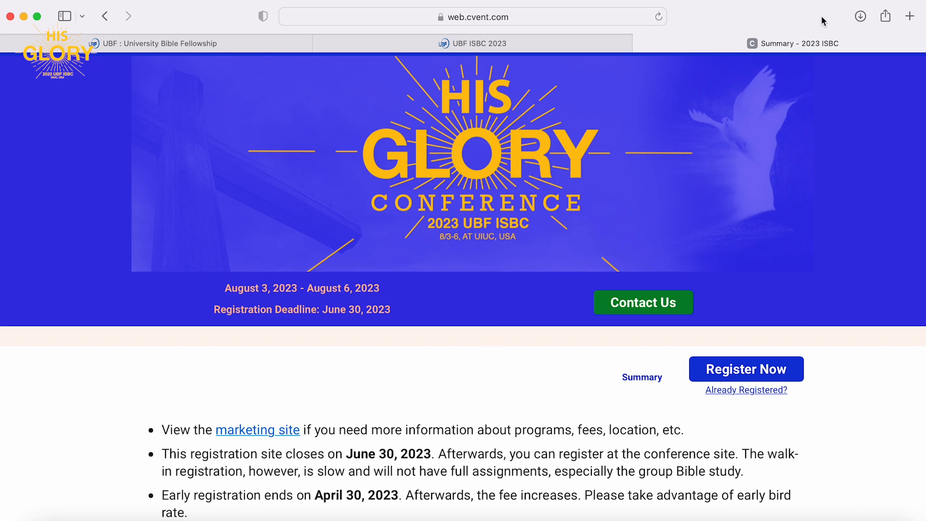
{"action": "scroll", "coordinate": [634, 461], "scroll_direction": "down", "scroll_amount": 10}
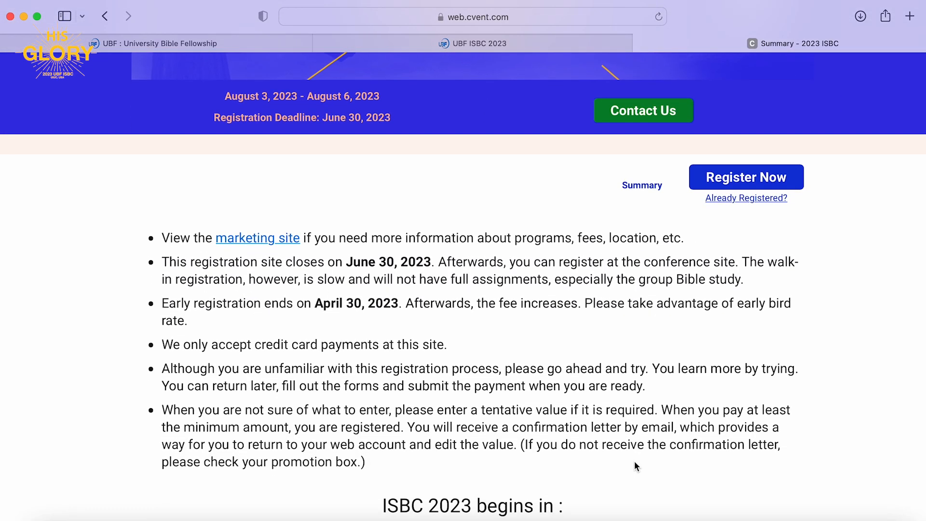
{"action": "scroll", "coordinate": [635, 461], "scroll_direction": "up", "scroll_amount": 5}
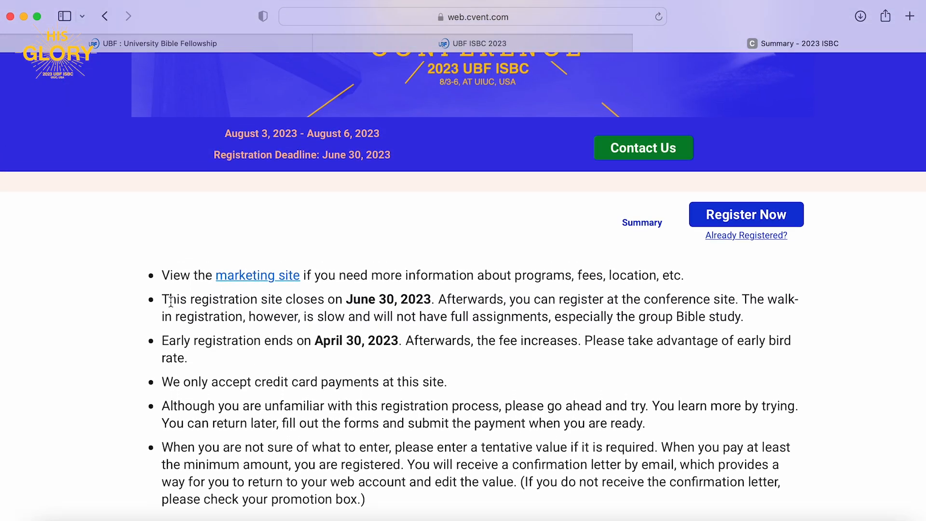
{"action": "scroll", "coordinate": [169, 300], "scroll_direction": "down", "scroll_amount": 2}
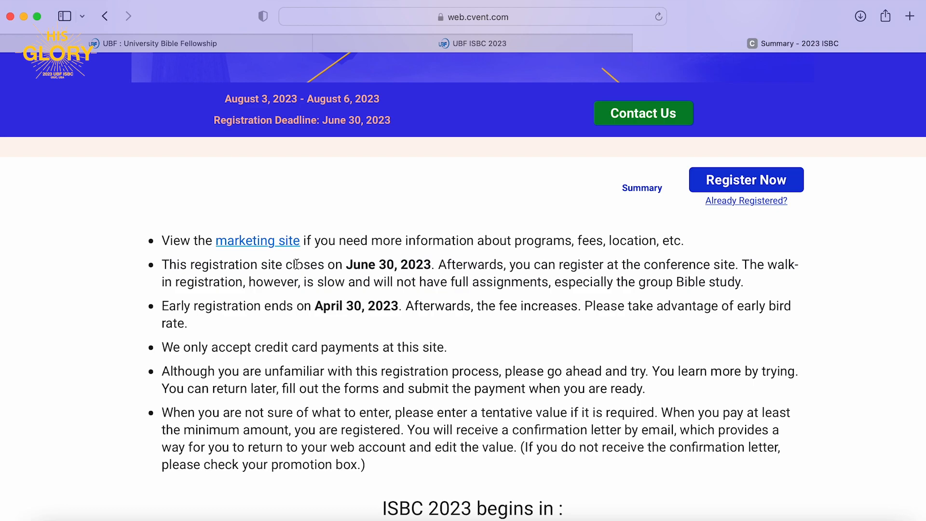
{"action": "scroll", "coordinate": [297, 264], "scroll_direction": "down", "scroll_amount": 1}
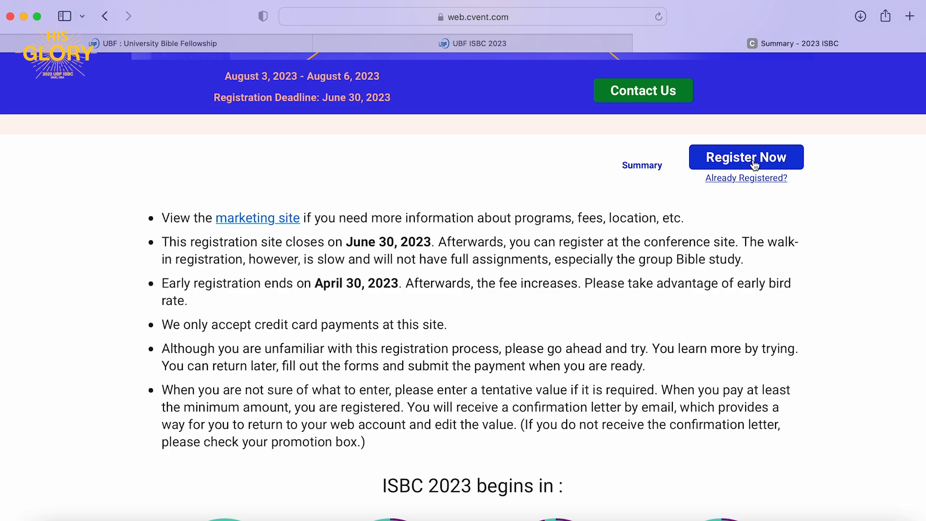
Start a new registration as Regular, registering for yourself only.
{"action": "left_click", "coordinate": [746, 157]}
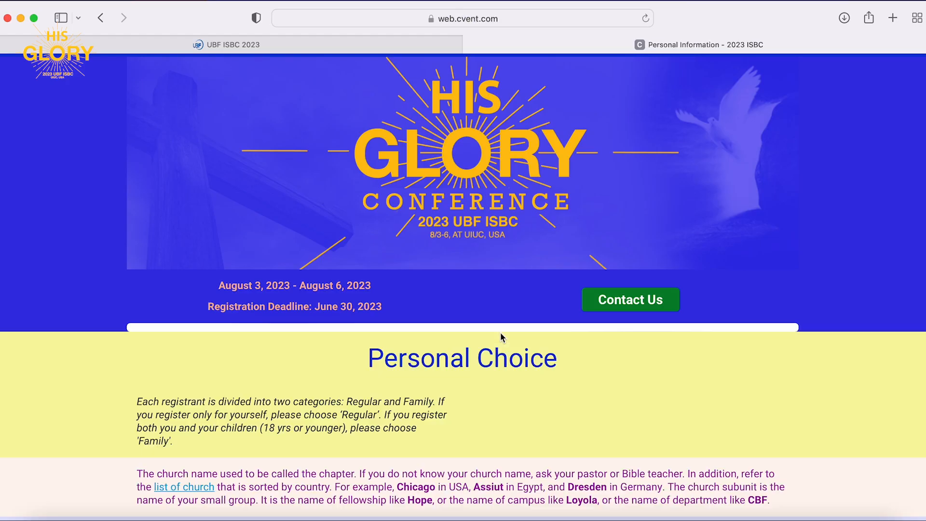
{"action": "scroll", "coordinate": [500, 333], "scroll_direction": "down", "scroll_amount": 4}
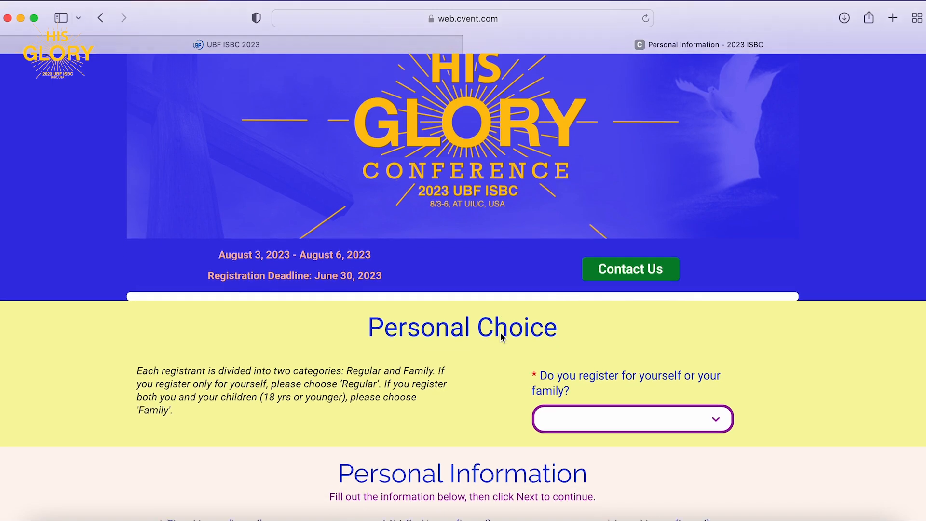
{"action": "scroll", "coordinate": [500, 334], "scroll_direction": "down", "scroll_amount": 1}
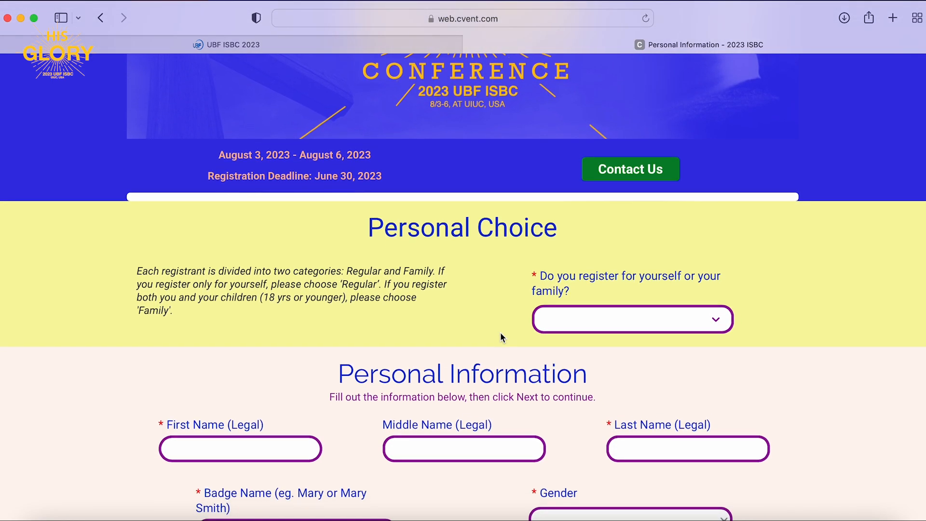
{"action": "left_click", "coordinate": [579, 329]}
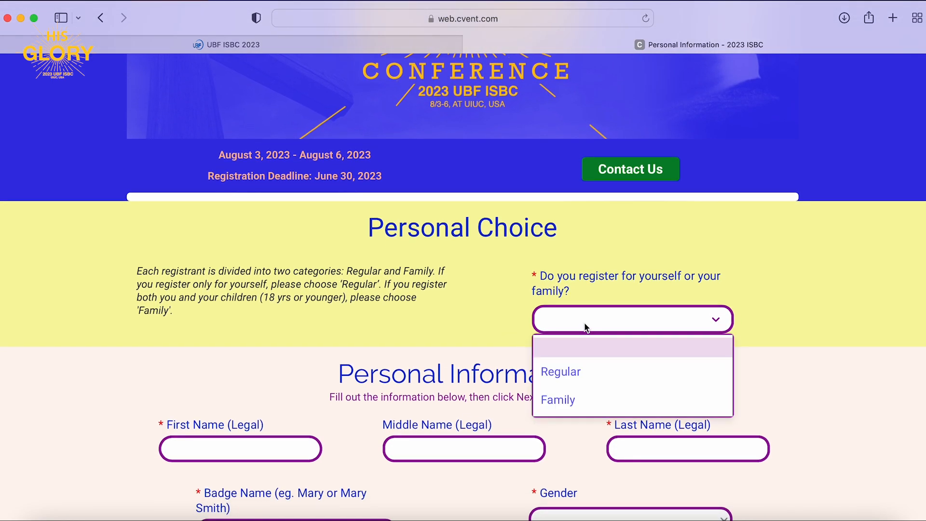
{"action": "left_click", "coordinate": [584, 380]}
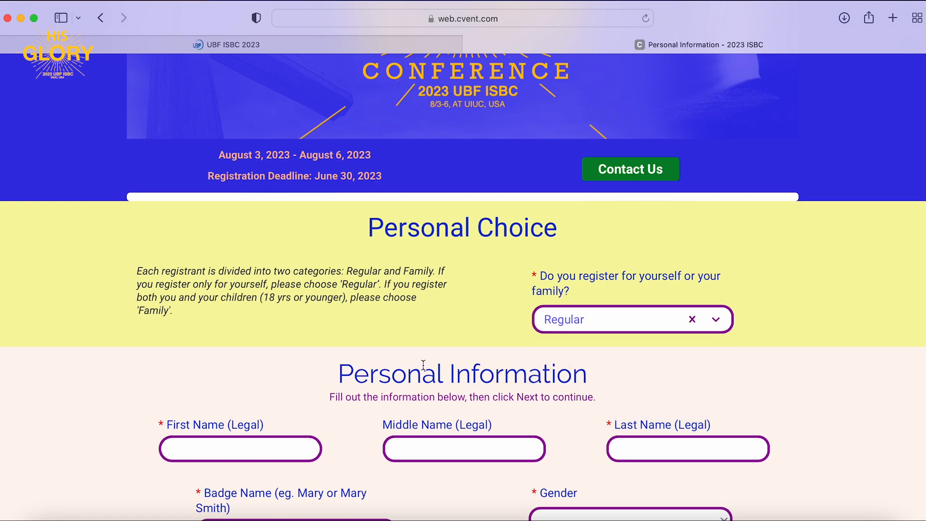
Enter the registrant's legal first and last name and badge name, and set gender to Female.
{"action": "scroll", "coordinate": [420, 369], "scroll_direction": "down", "scroll_amount": 5}
{"action": "left_click", "coordinate": [270, 271]}
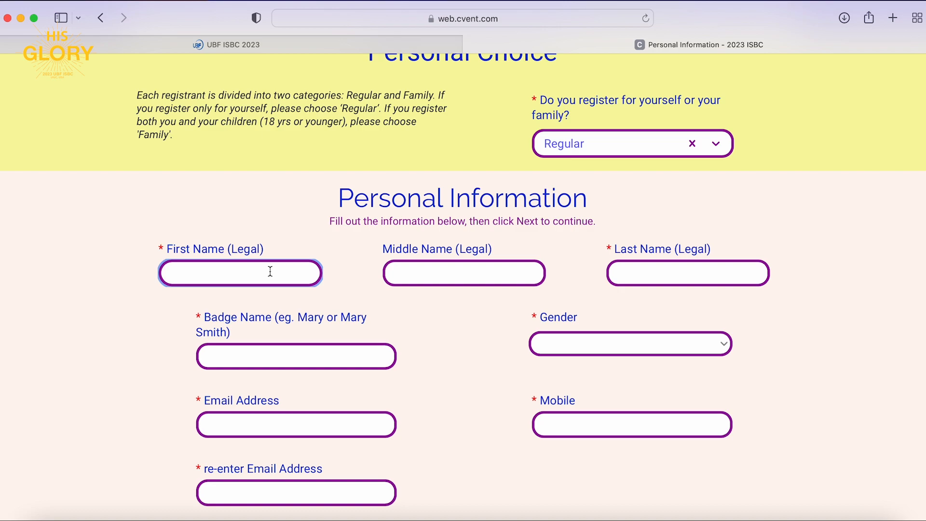
{"action": "type", "text": "Carl"}
{"action": "key", "text": "Tab"}
{"action": "key", "text": "Tab"}
{"action": "type", "text": "Pool"}
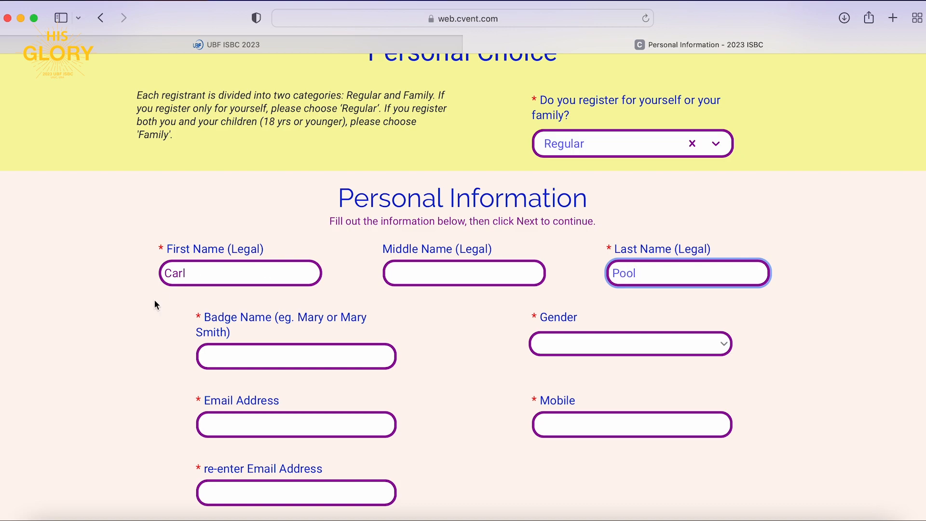
{"action": "left_click", "coordinate": [261, 368]}
{"action": "type", "text": "Carl Pool"}
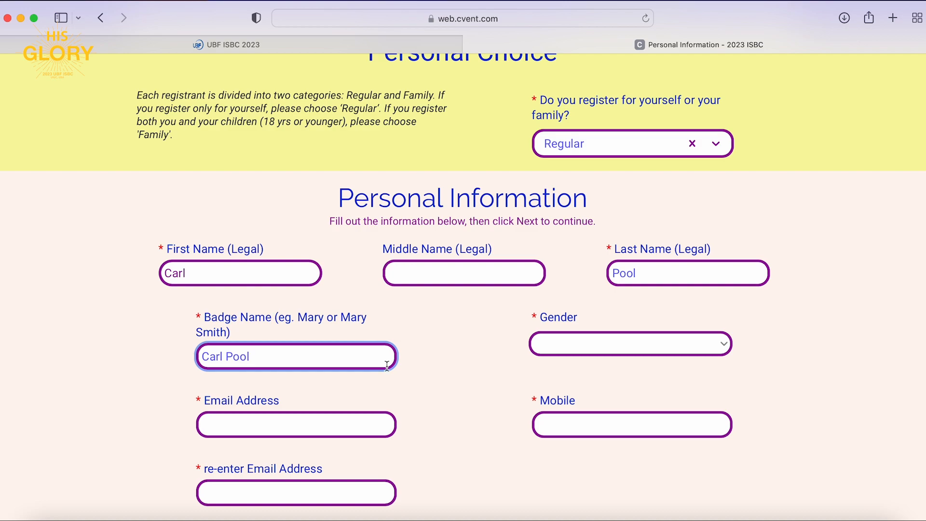
{"action": "left_click", "coordinate": [599, 342]}
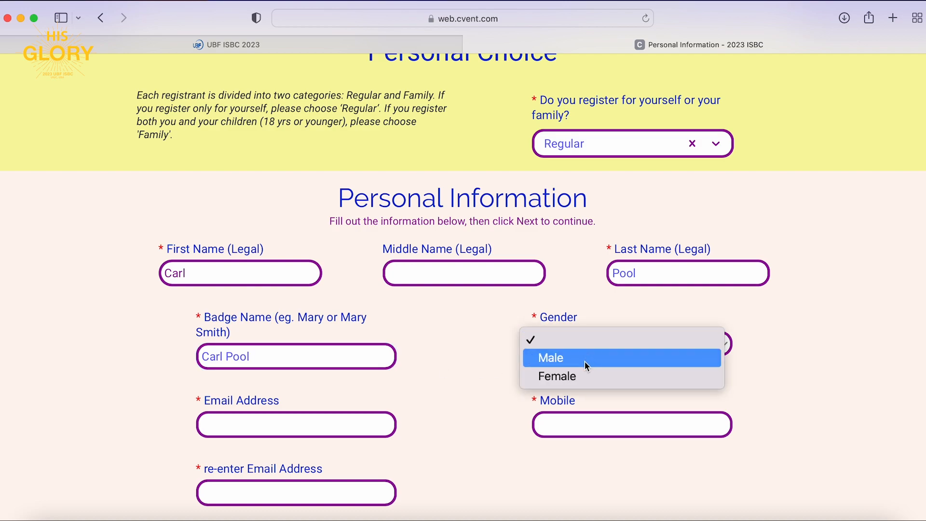
{"action": "left_click", "coordinate": [578, 375]}
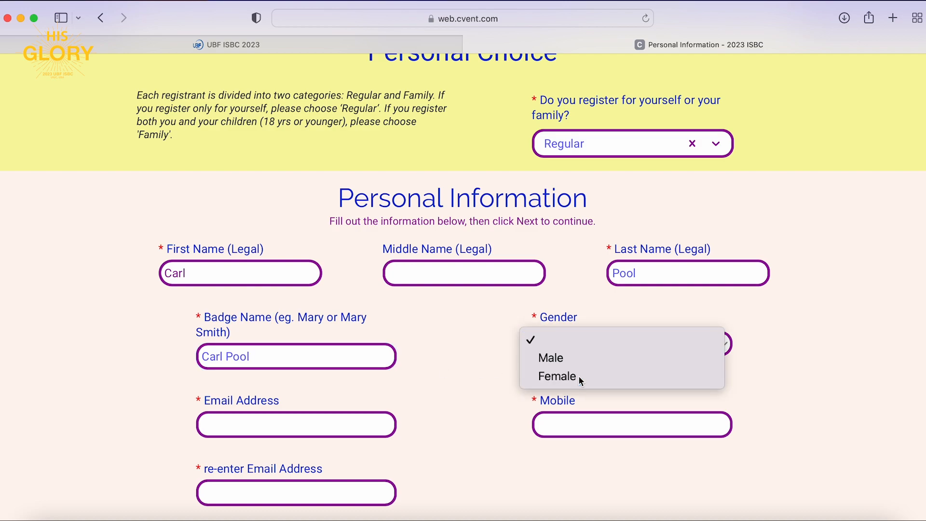
Fill in the registrant's e-mail address and mobile number, and re-enter the e-mail to confirm it.
{"action": "scroll", "coordinate": [493, 380], "scroll_direction": "down", "scroll_amount": 3}
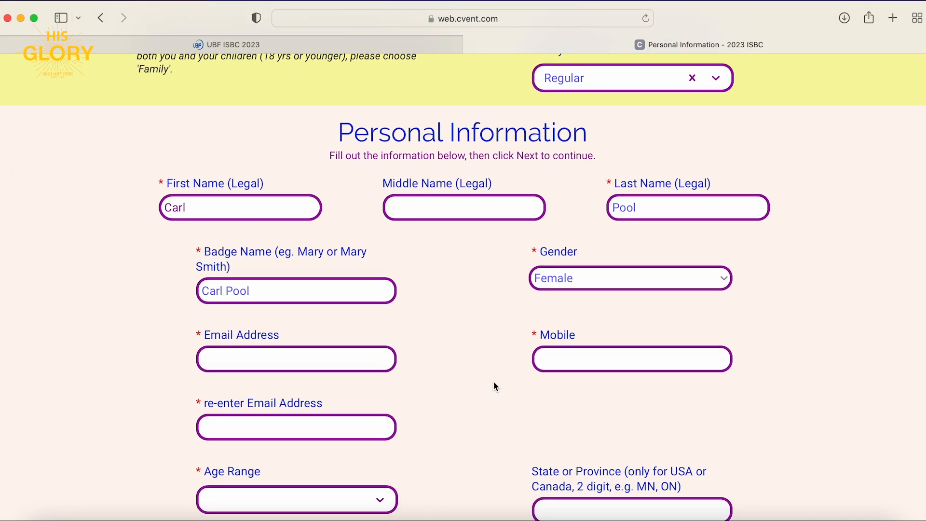
{"action": "scroll", "coordinate": [494, 381], "scroll_direction": "down", "scroll_amount": 2}
{"action": "left_click", "coordinate": [344, 323]}
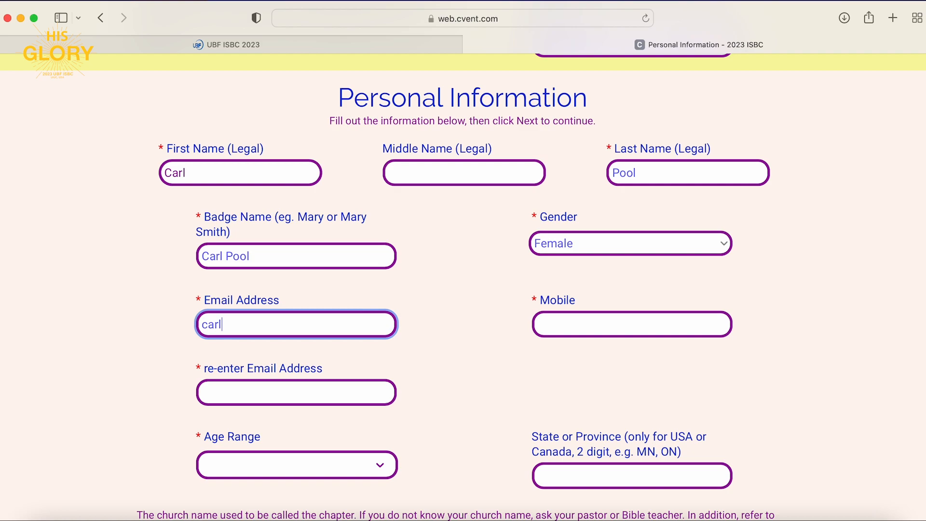
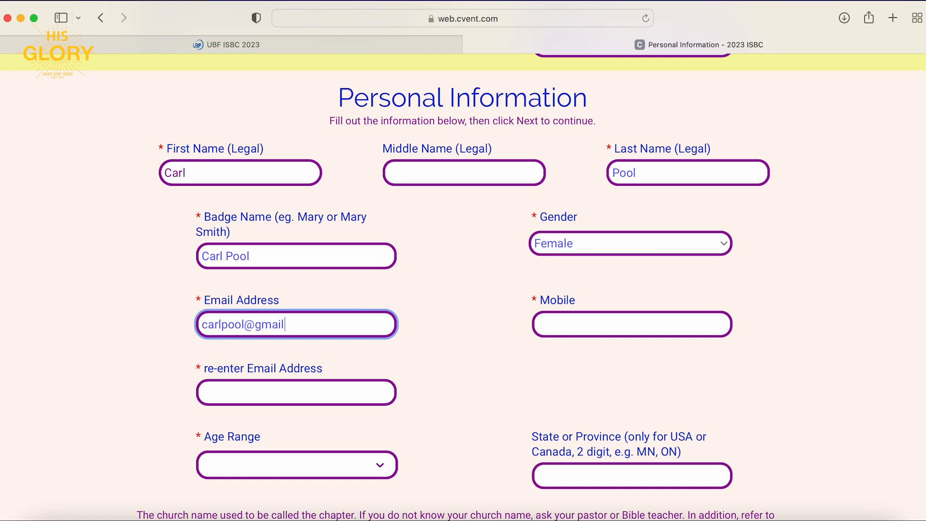
{"action": "left_click", "coordinate": [577, 327]}
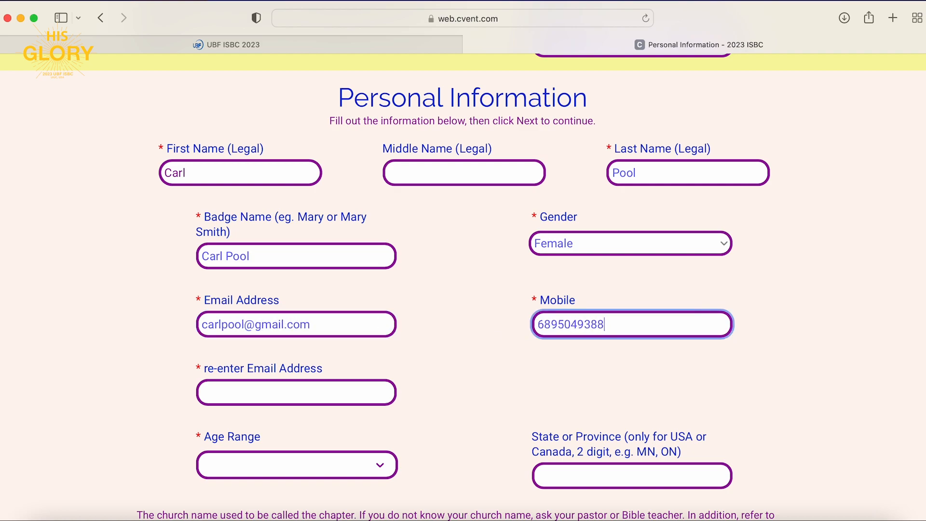
{"action": "left_click", "coordinate": [346, 399]}
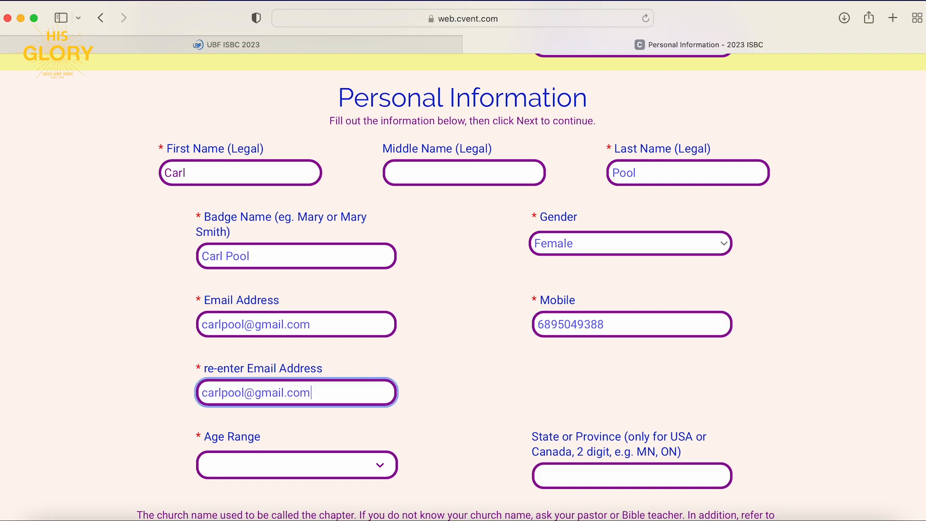
Choose age range '<= 25 yrs old', enter province AB, and bring up the church list link's options.
{"action": "scroll", "coordinate": [299, 359], "scroll_direction": "down", "scroll_amount": 5}
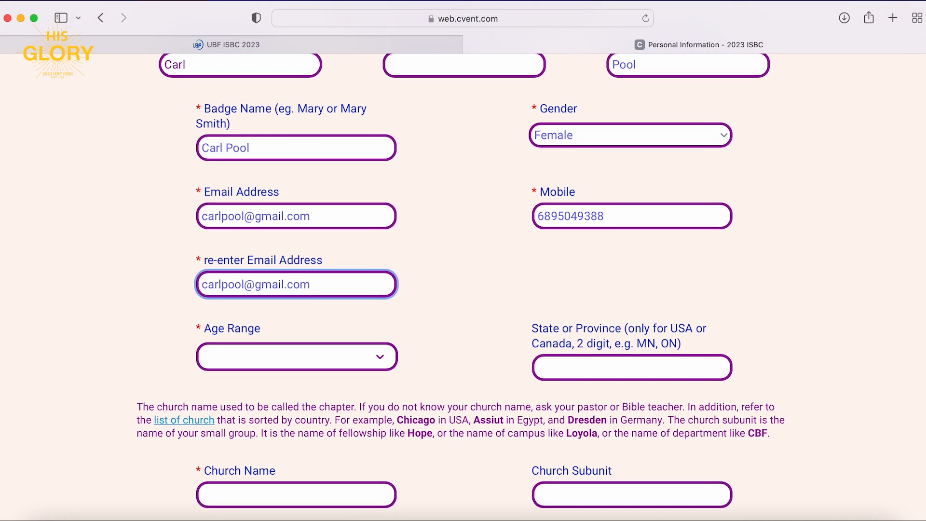
{"action": "left_click", "coordinate": [299, 360]}
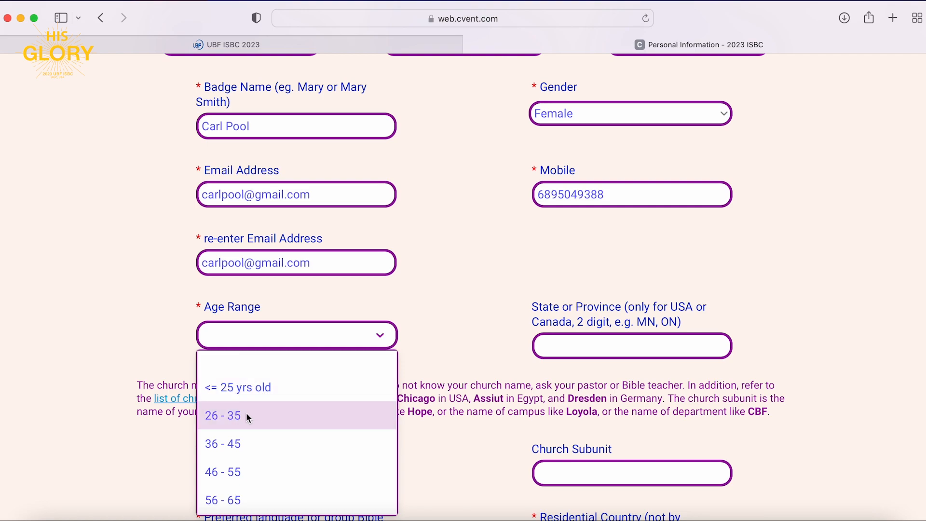
{"action": "left_click", "coordinate": [260, 385]}
{"action": "key", "text": "Tab"}
{"action": "type", "text": "AB"}
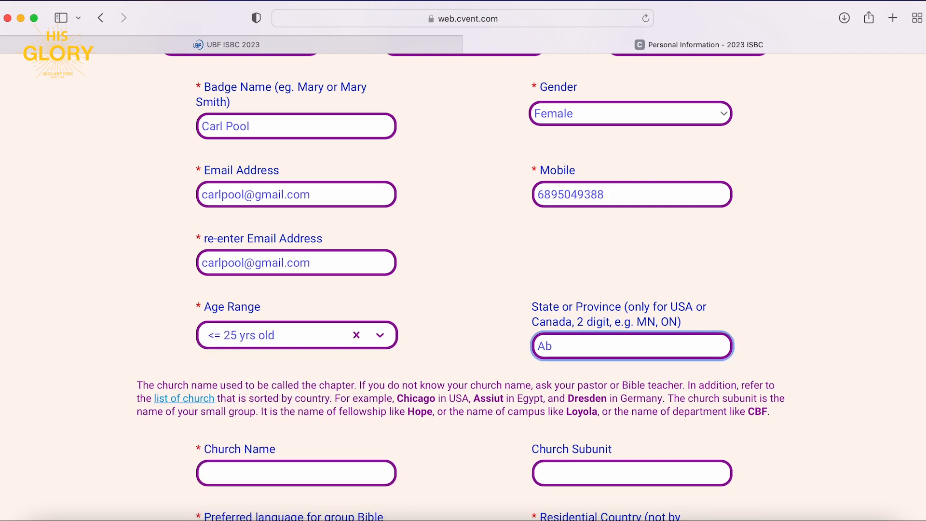
{"action": "scroll", "coordinate": [520, 314], "scroll_direction": "down", "scroll_amount": 7}
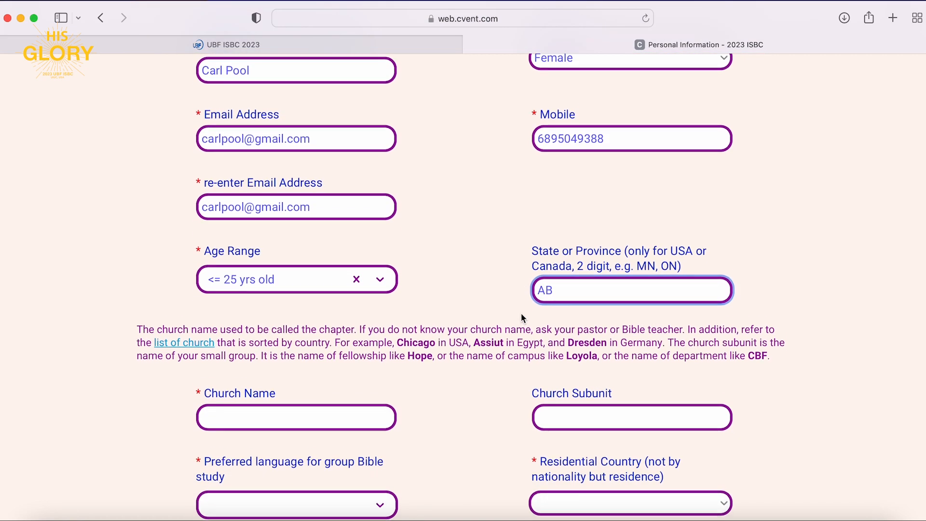
{"action": "left_click", "coordinate": [305, 300]}
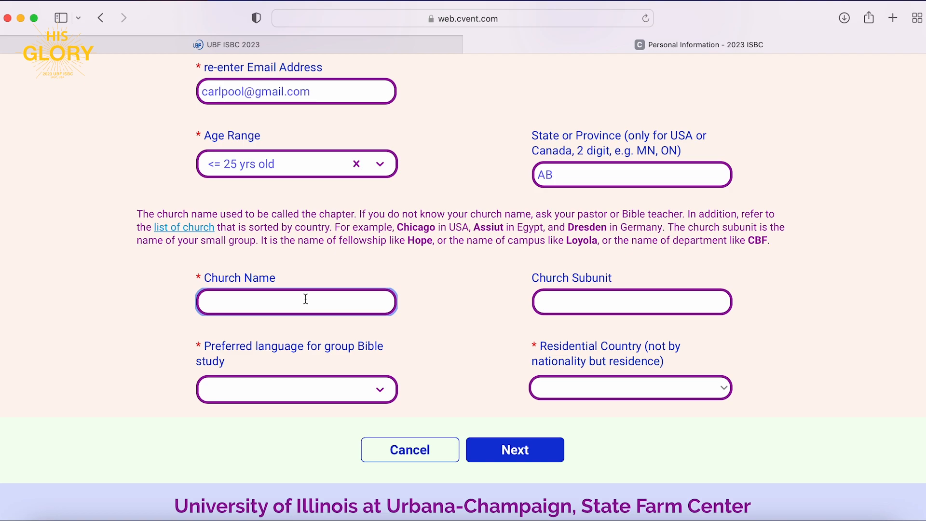
{"action": "right_click", "coordinate": [239, 243]}
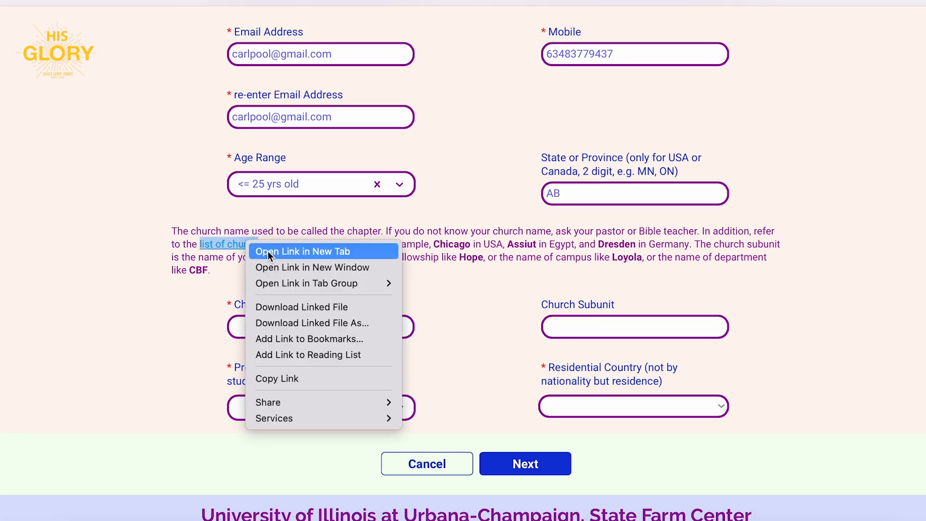
Open the church list in a new tab, search 'Alberta', pick Edmonton, and return to the form.
{"action": "left_click", "coordinate": [269, 253]}
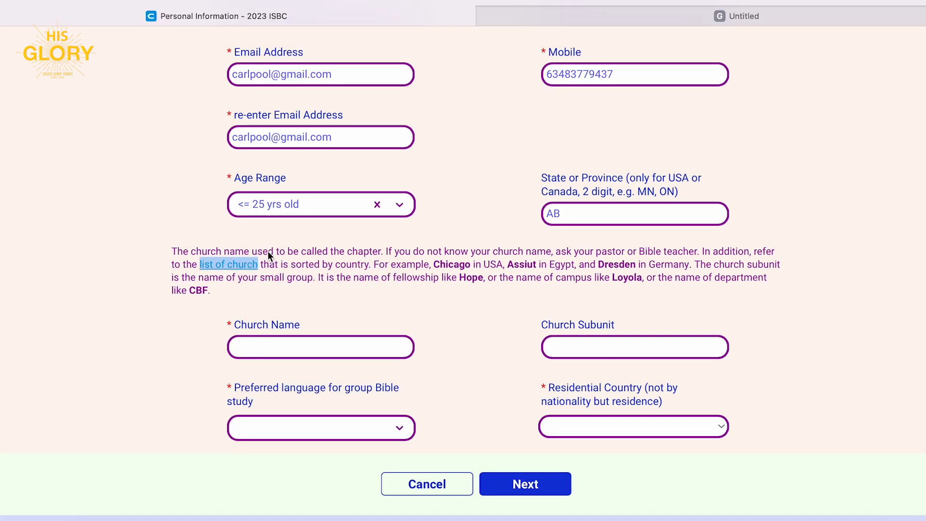
{"action": "left_click", "coordinate": [620, 21]}
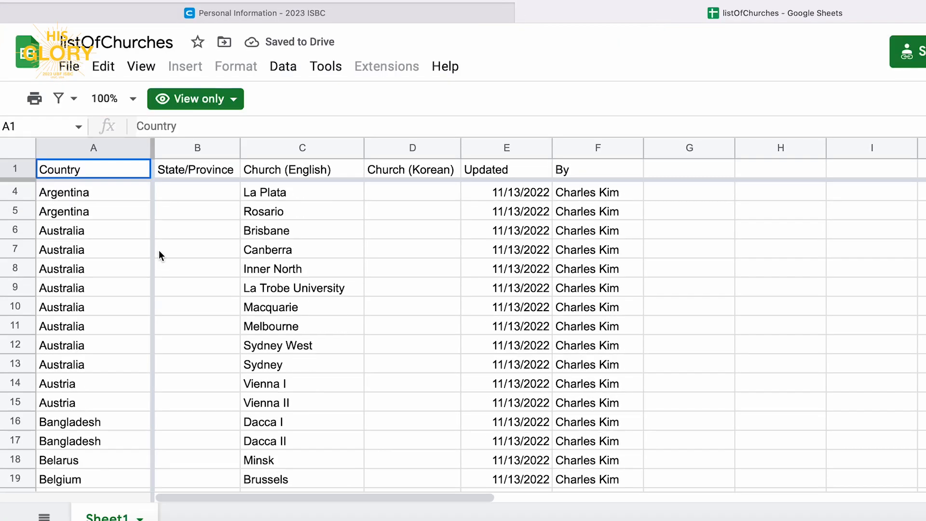
{"action": "scroll", "coordinate": [159, 250], "scroll_direction": "down", "scroll_amount": 10}
{"action": "scroll", "coordinate": [158, 250], "scroll_direction": "up", "scroll_amount": 12}
{"action": "key", "text": "ctrl+f"}
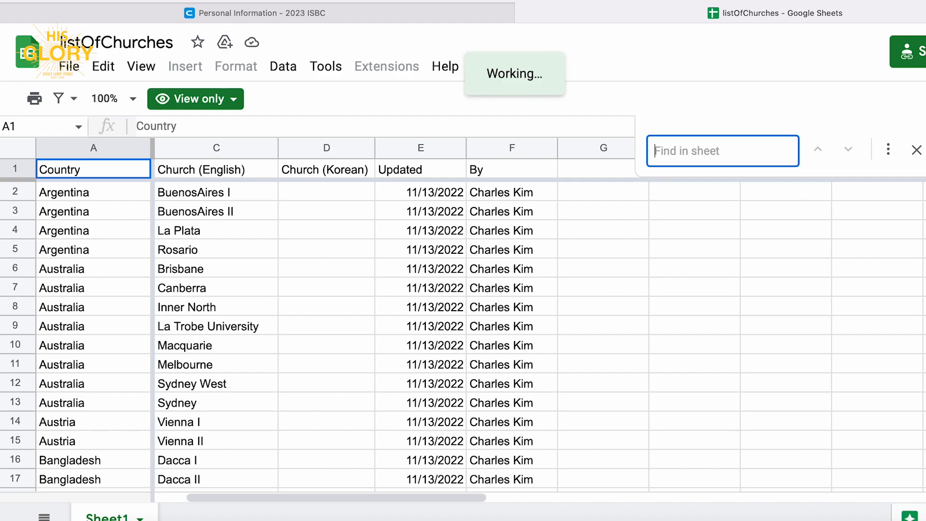
{"action": "type", "text": "Alberta"}
{"action": "scroll", "coordinate": [238, 335], "scroll_direction": "down", "scroll_amount": 4}
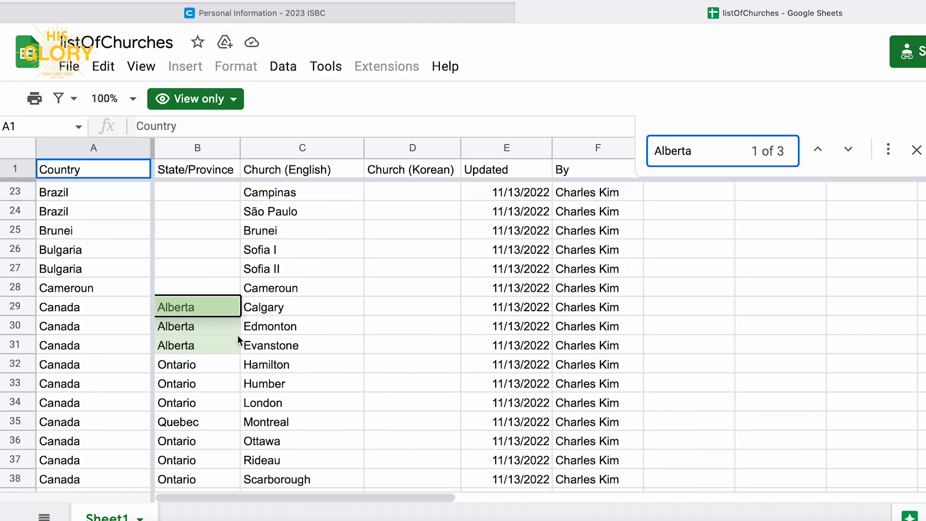
{"action": "left_click", "coordinate": [282, 311]}
{"action": "left_click", "coordinate": [288, 331]}
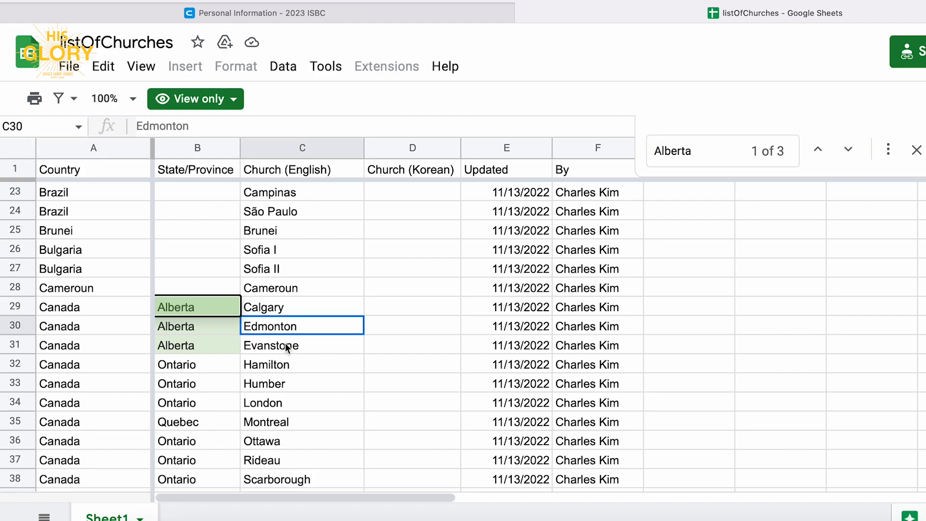
{"action": "left_click", "coordinate": [288, 345]}
{"action": "left_click", "coordinate": [292, 325]}
{"action": "key", "text": "ctrl+shift+Tab"}
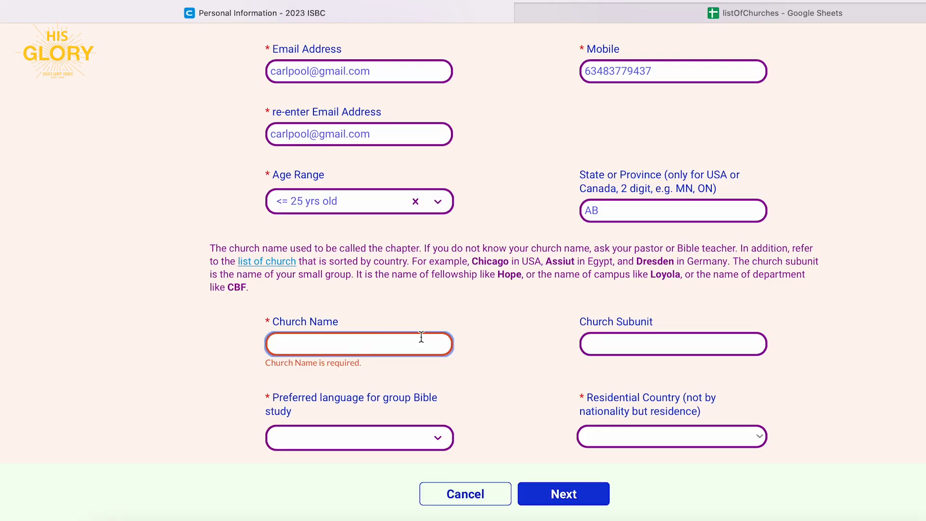
Enter church Edmonton, subunit Northside, English for Bible study, and Canada as residential country.
{"action": "left_click", "coordinate": [419, 340]}
{"action": "type", "text": "Edmon"}
{"action": "type", "text": "d"}
{"action": "key", "text": "BackSpace"}
{"action": "type", "text": "ton"}
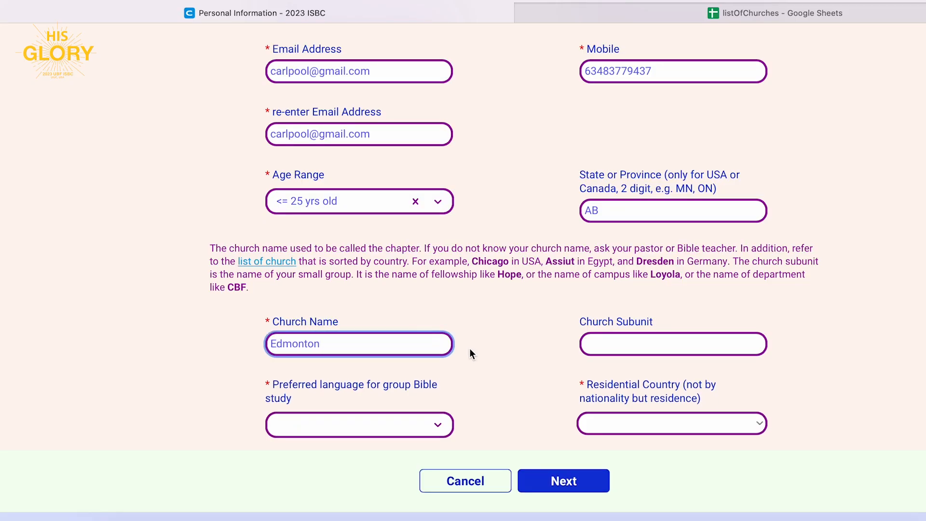
{"action": "left_click", "coordinate": [646, 344]}
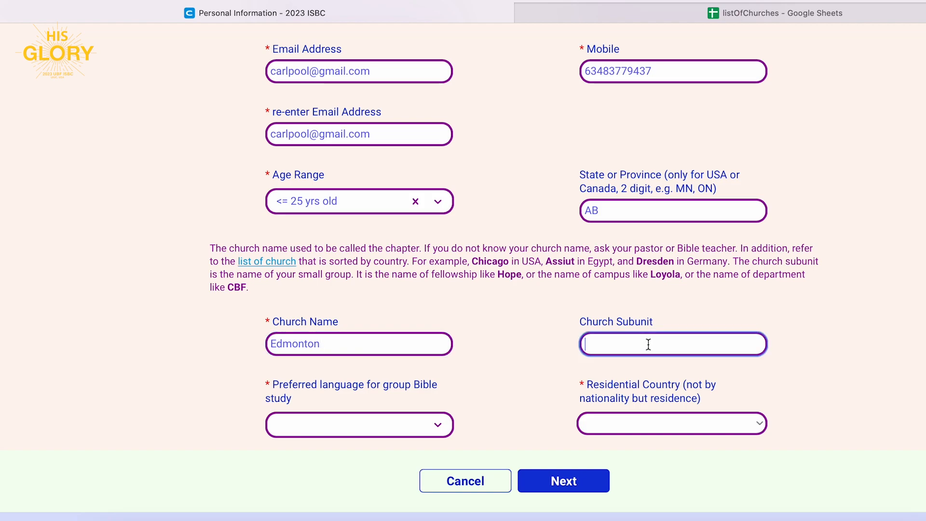
{"action": "type", "text": "Northside"}
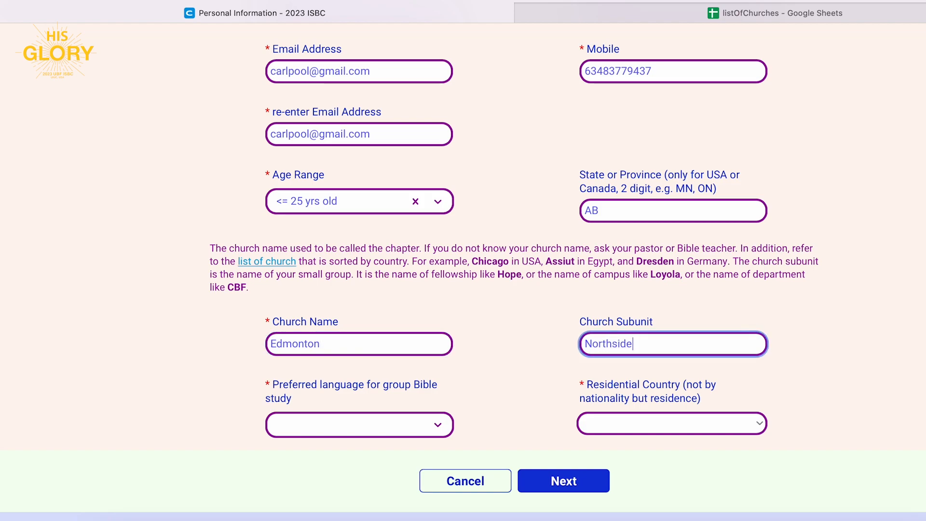
{"action": "left_click", "coordinate": [357, 424]}
{"action": "left_click", "coordinate": [356, 471]}
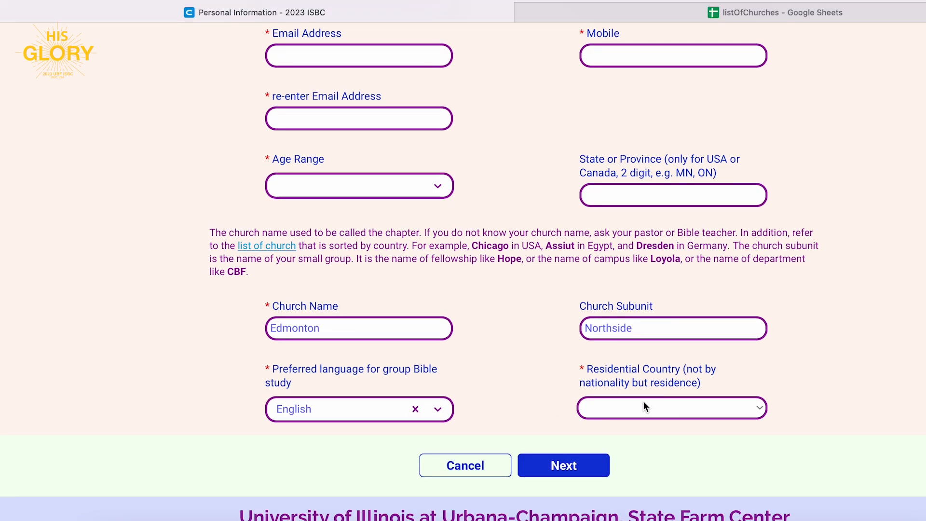
{"action": "left_click", "coordinate": [661, 407]}
{"action": "type", "text": "can"}
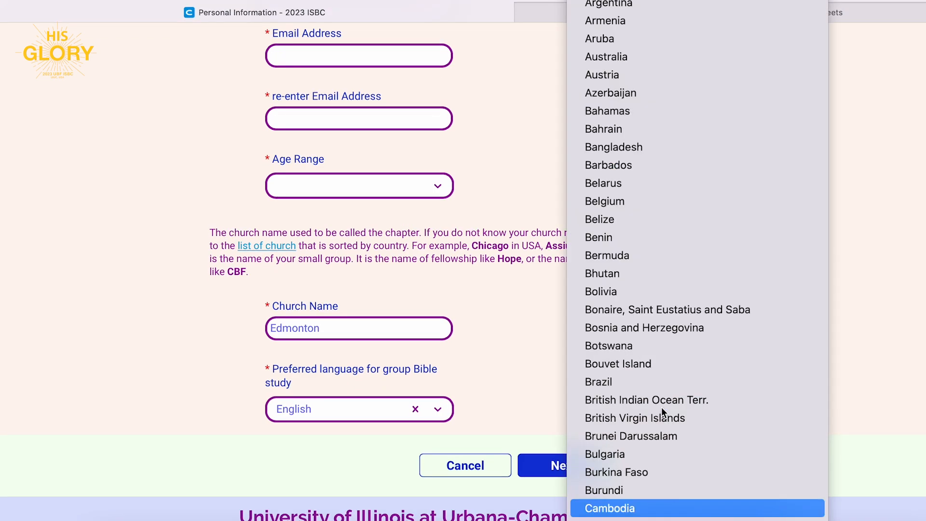
{"action": "key", "text": "Return"}
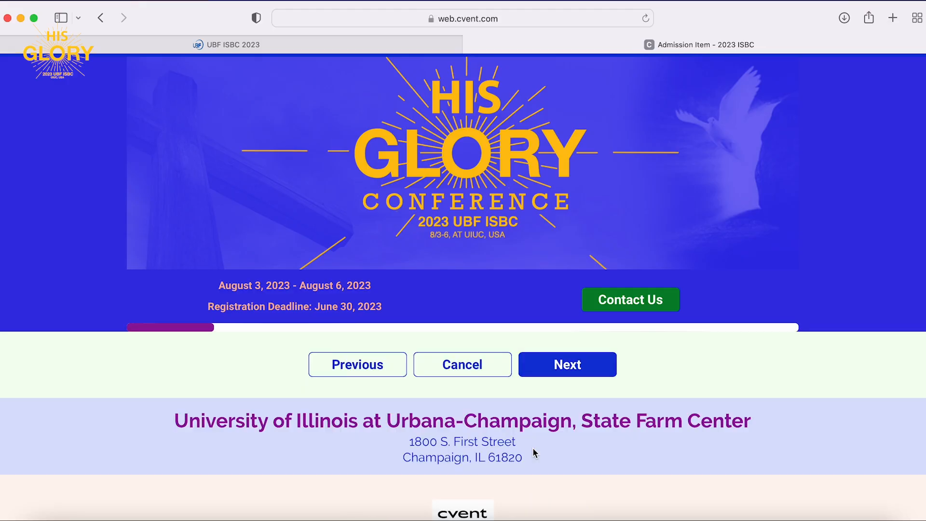
{"action": "scroll", "coordinate": [533, 449], "scroll_direction": "down", "scroll_amount": 5}
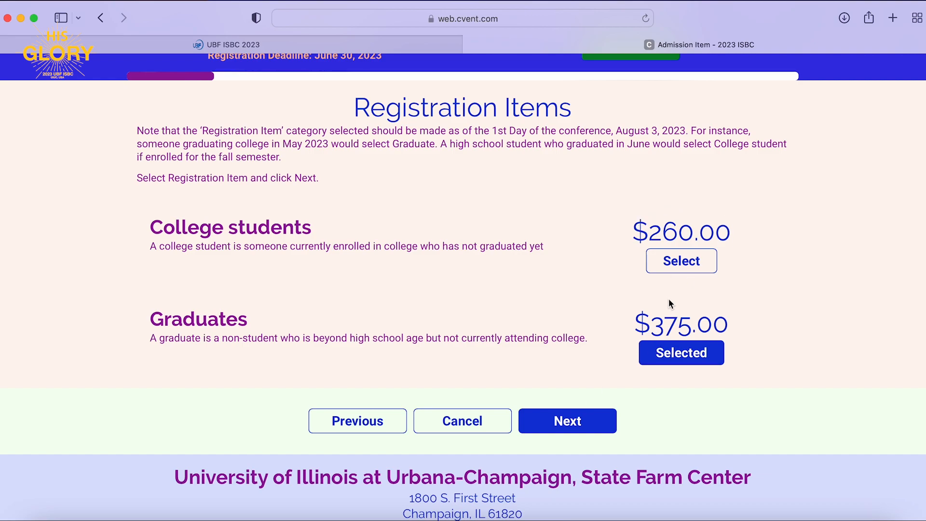
{"action": "left_click", "coordinate": [558, 426]}
Read through the Travel Information page, highlighting the tentative-answer and return-to-edit notes.
{"action": "scroll", "coordinate": [559, 426], "scroll_direction": "down", "scroll_amount": 2}
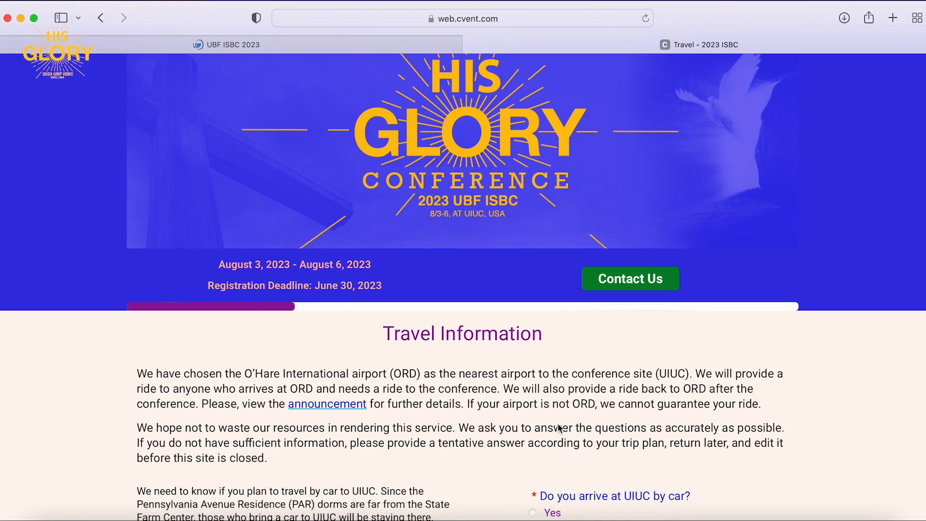
{"action": "scroll", "coordinate": [557, 424], "scroll_direction": "down", "scroll_amount": 4}
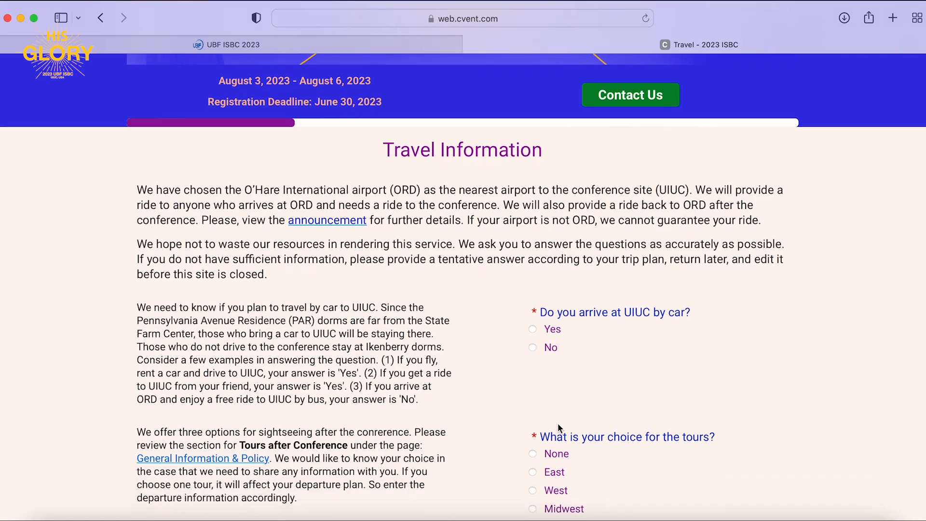
{"action": "scroll", "coordinate": [558, 427], "scroll_direction": "down", "scroll_amount": 1}
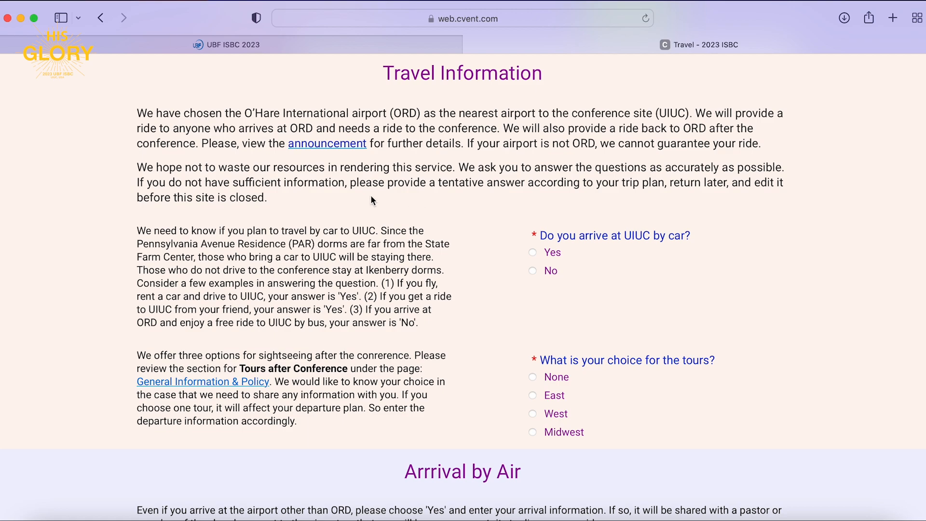
{"action": "left_click_drag", "start_coordinate": [350, 182], "coordinate": [524, 184]}
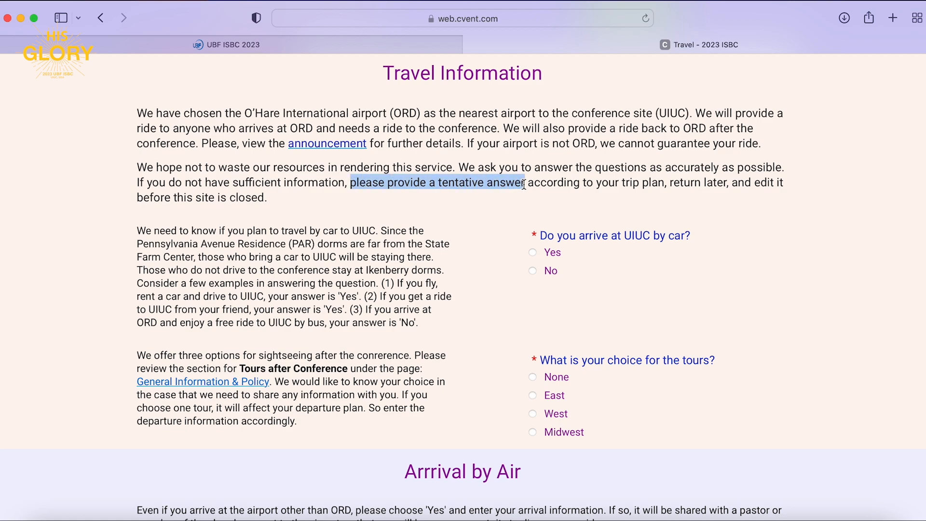
{"action": "left_click", "coordinate": [577, 193]}
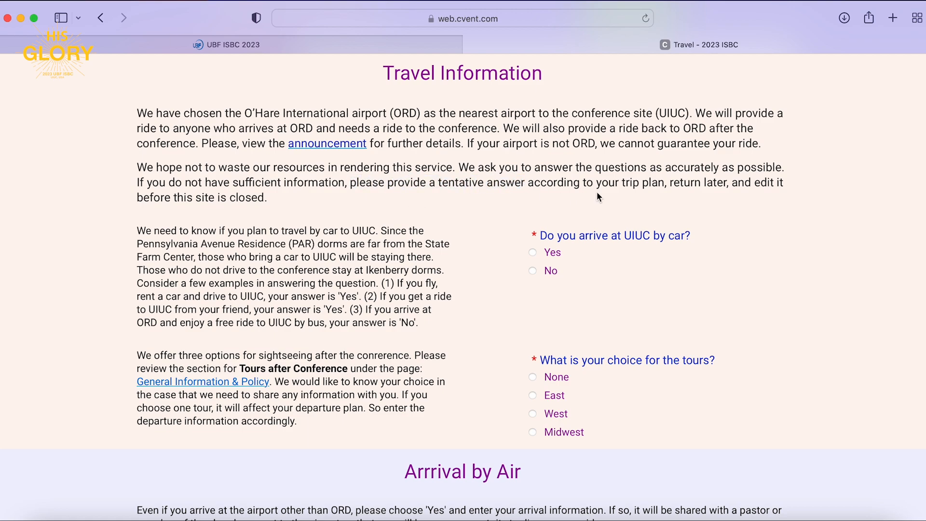
{"action": "left_click_drag", "start_coordinate": [674, 183], "coordinate": [760, 196]}
{"action": "left_click", "coordinate": [759, 196]}
{"action": "scroll", "coordinate": [443, 263], "scroll_direction": "down", "scroll_amount": 2}
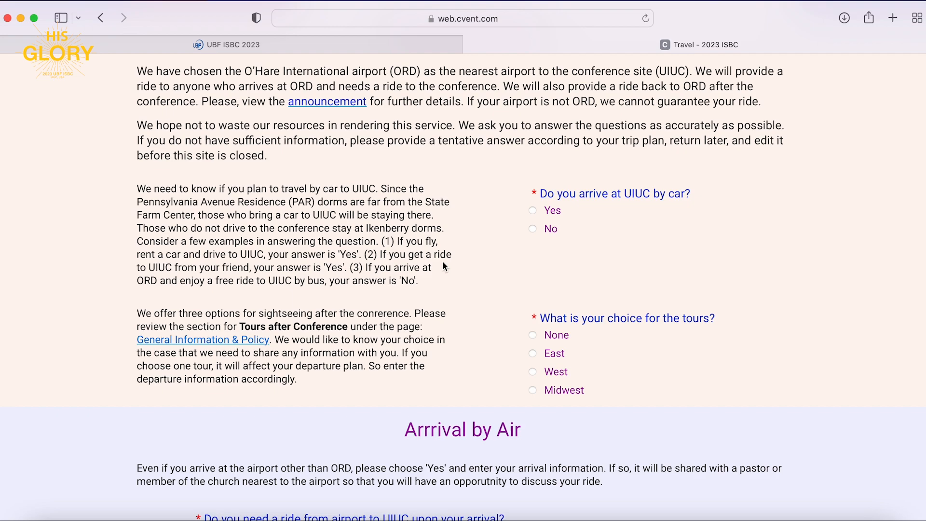
{"action": "scroll", "coordinate": [444, 265], "scroll_direction": "down", "scroll_amount": 1}
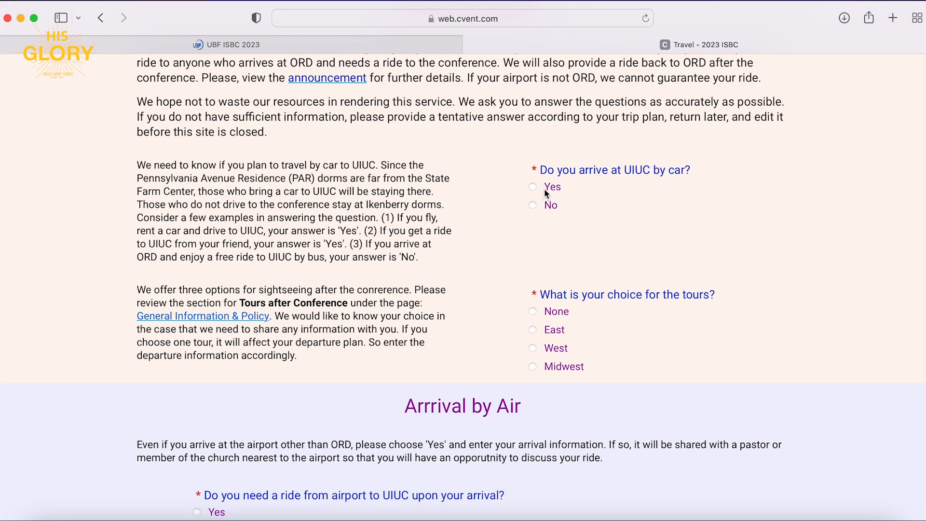
{"action": "scroll", "coordinate": [479, 292], "scroll_direction": "down", "scroll_amount": 3}
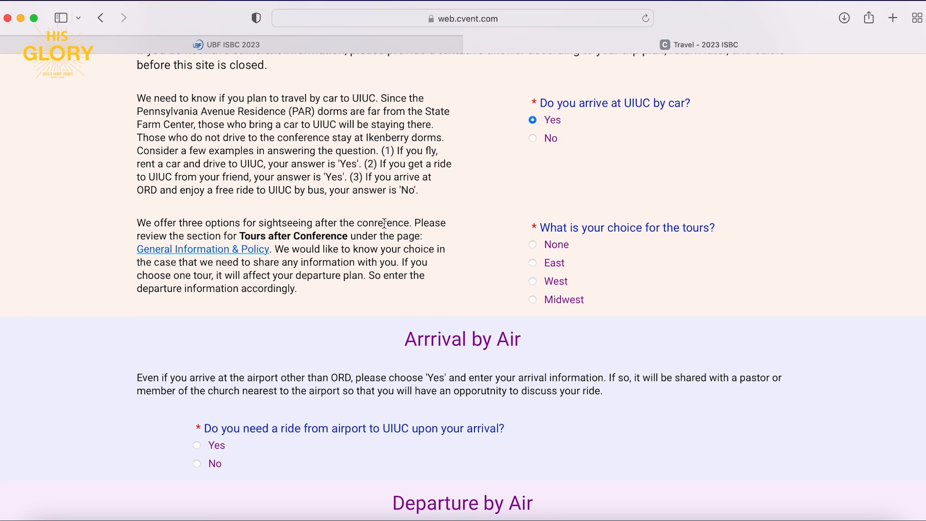
Open General Information & Policy in a new tab and switch to it.
{"action": "right_click", "coordinate": [215, 252]}
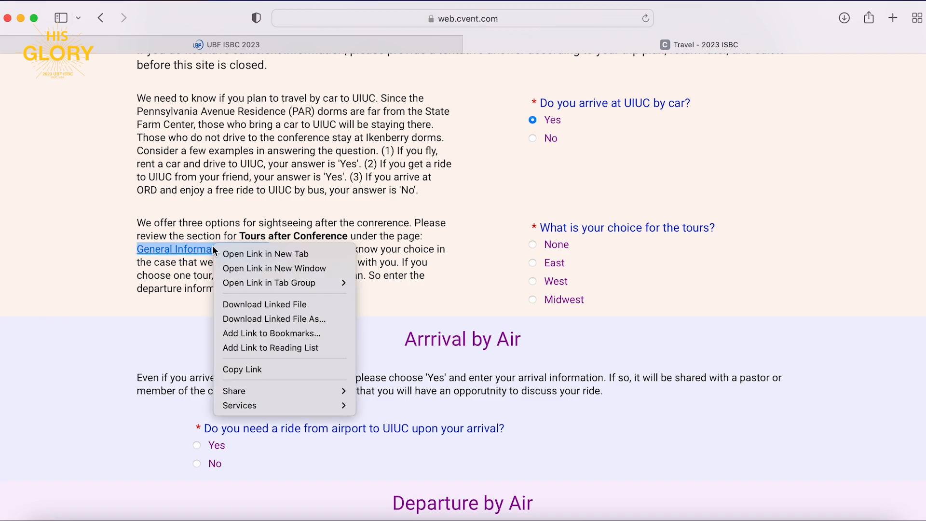
{"action": "left_click", "coordinate": [251, 259]}
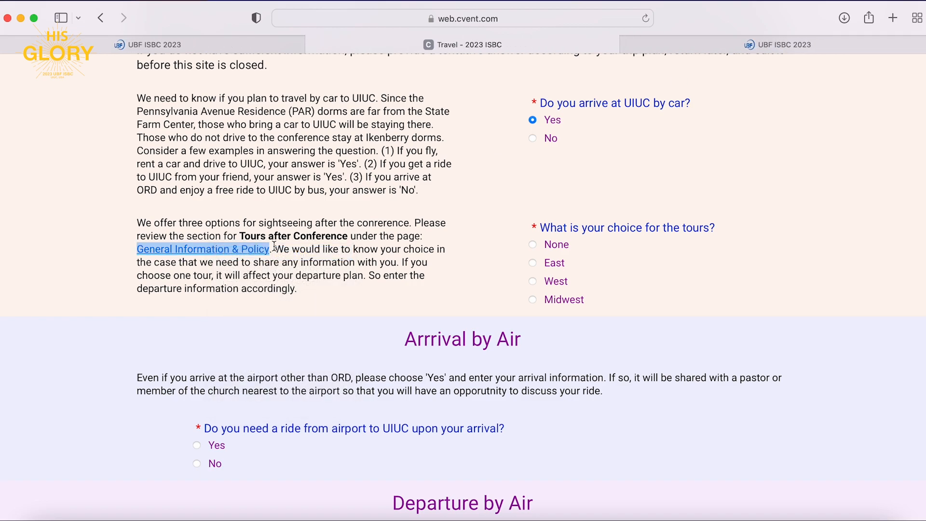
{"action": "left_click_drag", "start_coordinate": [240, 235], "coordinate": [357, 236]}
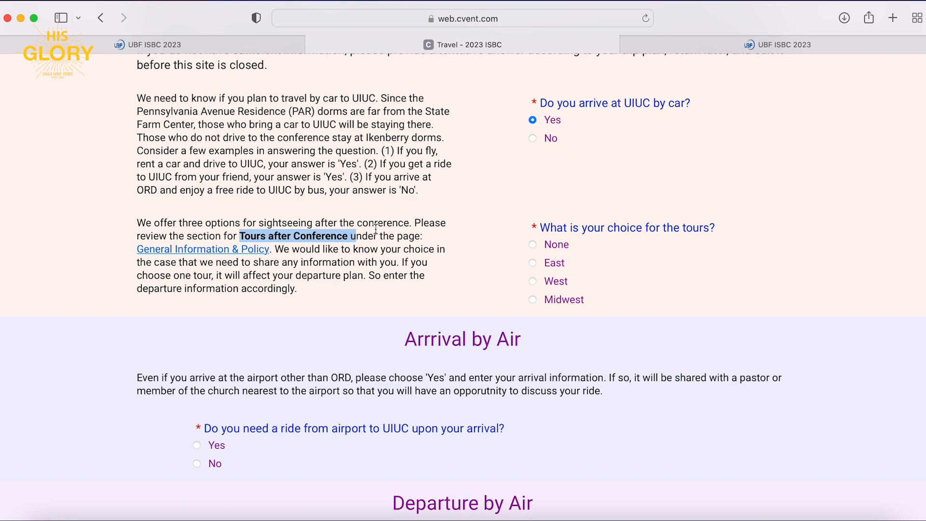
{"action": "left_click", "coordinate": [790, 39]}
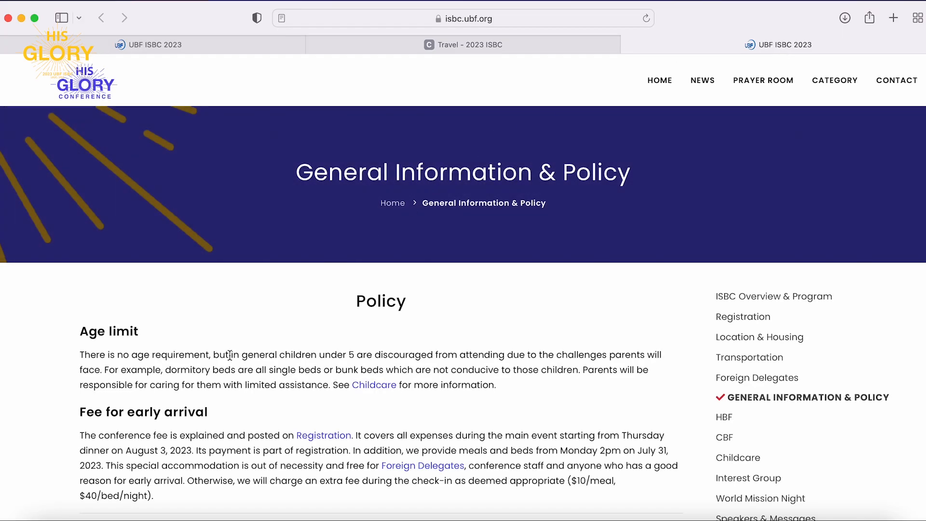
Scroll to Tours after Conference and review the East, West and Midwest tour details.
{"action": "scroll", "coordinate": [230, 355], "scroll_direction": "down", "scroll_amount": 5}
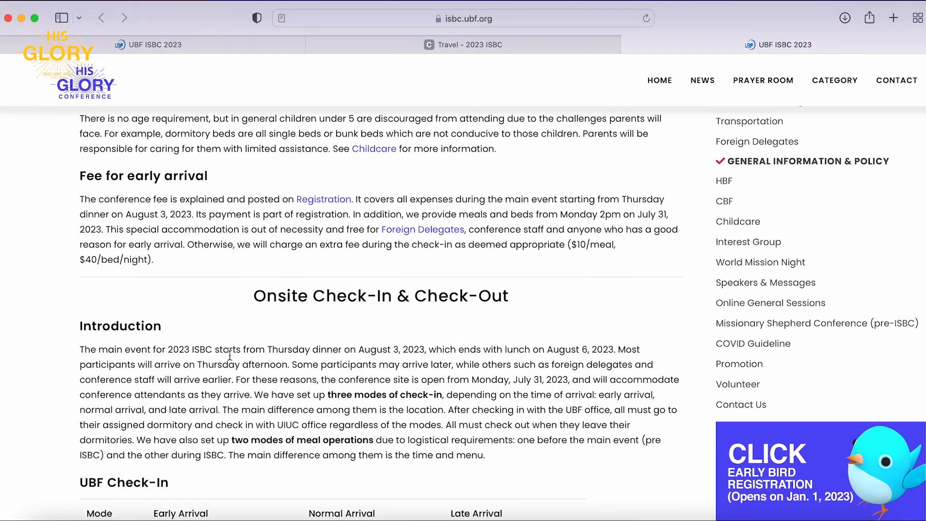
{"action": "scroll", "coordinate": [229, 355], "scroll_direction": "down", "scroll_amount": 3}
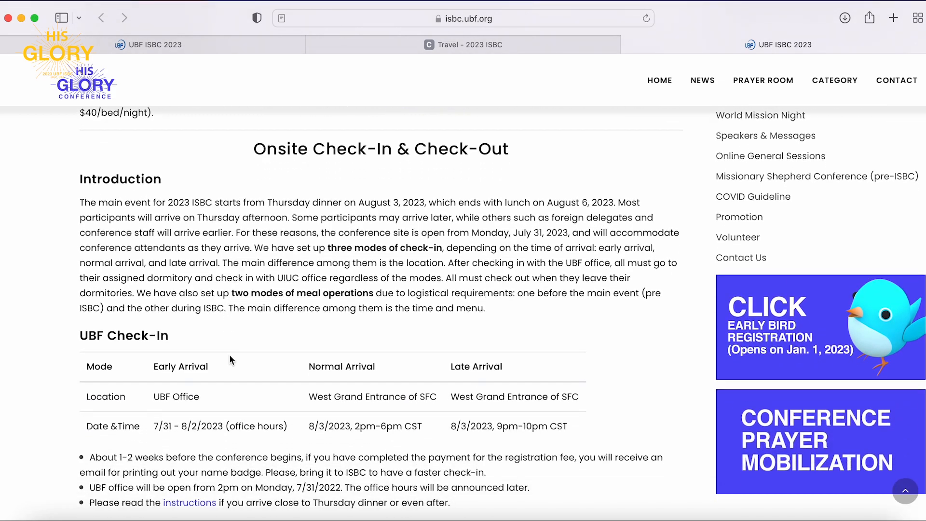
{"action": "scroll", "coordinate": [230, 358], "scroll_direction": "down", "scroll_amount": 5}
{"action": "scroll", "coordinate": [229, 355], "scroll_direction": "down", "scroll_amount": 5}
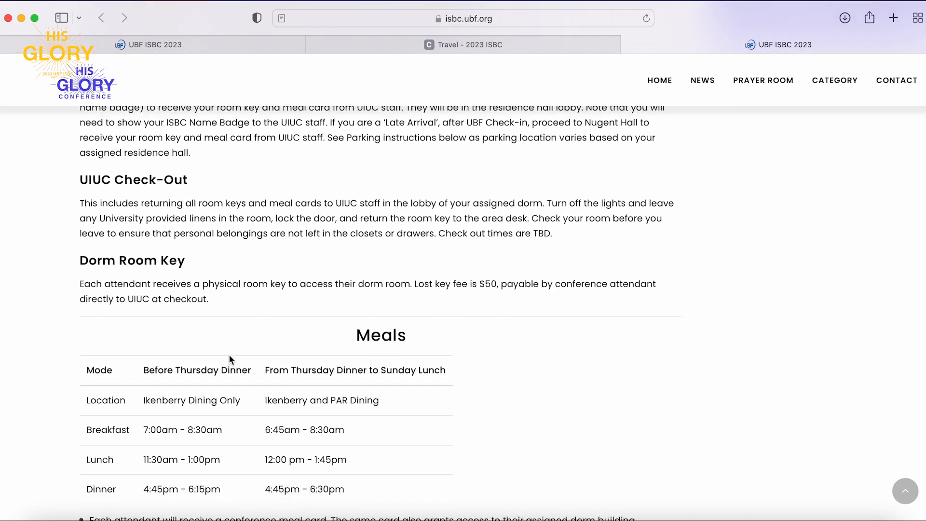
{"action": "scroll", "coordinate": [229, 359], "scroll_direction": "down", "scroll_amount": 3}
{"action": "scroll", "coordinate": [230, 359], "scroll_direction": "down", "scroll_amount": 5}
{"action": "scroll", "coordinate": [229, 356], "scroll_direction": "down", "scroll_amount": 7}
{"action": "scroll", "coordinate": [229, 359], "scroll_direction": "down", "scroll_amount": 6}
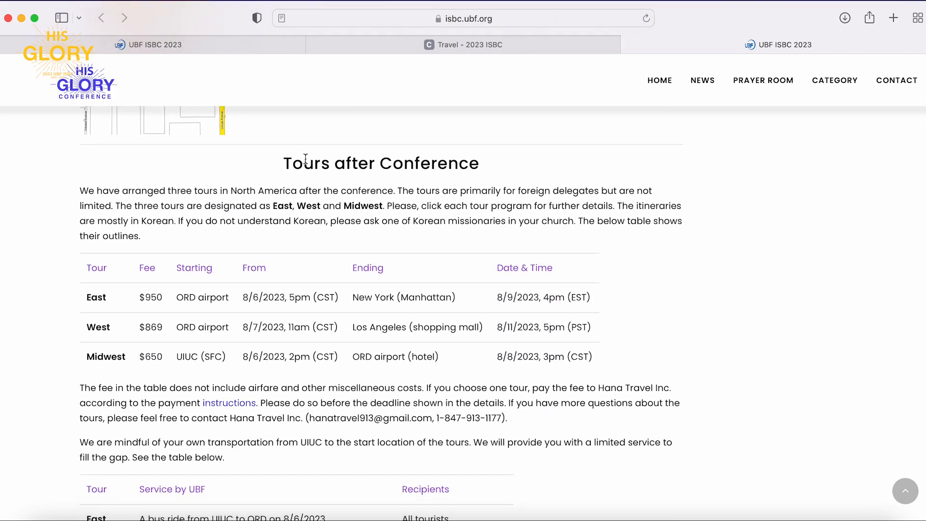
{"action": "left_click_drag", "start_coordinate": [282, 164], "coordinate": [481, 165]}
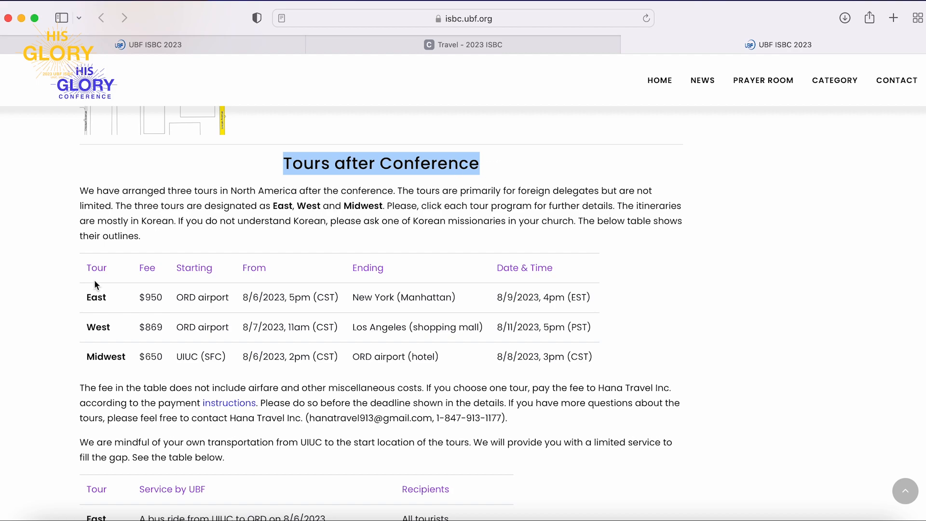
{"action": "left_click_drag", "start_coordinate": [87, 298], "coordinate": [95, 298]}
{"action": "double_click", "coordinate": [105, 318]}
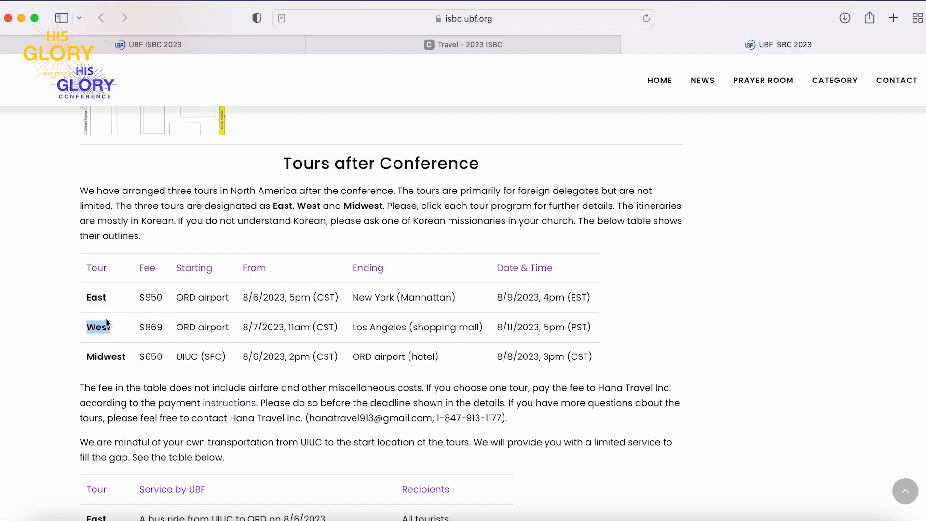
{"action": "left_click", "coordinate": [106, 358]}
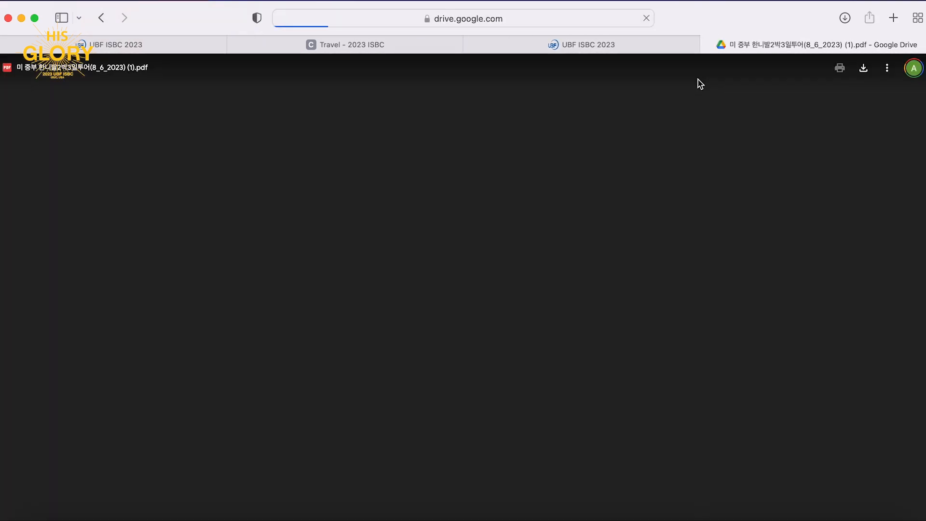
Close the Google Drive PDF tab and keep reviewing the policy page's tours section.
{"action": "left_click", "coordinate": [707, 45]}
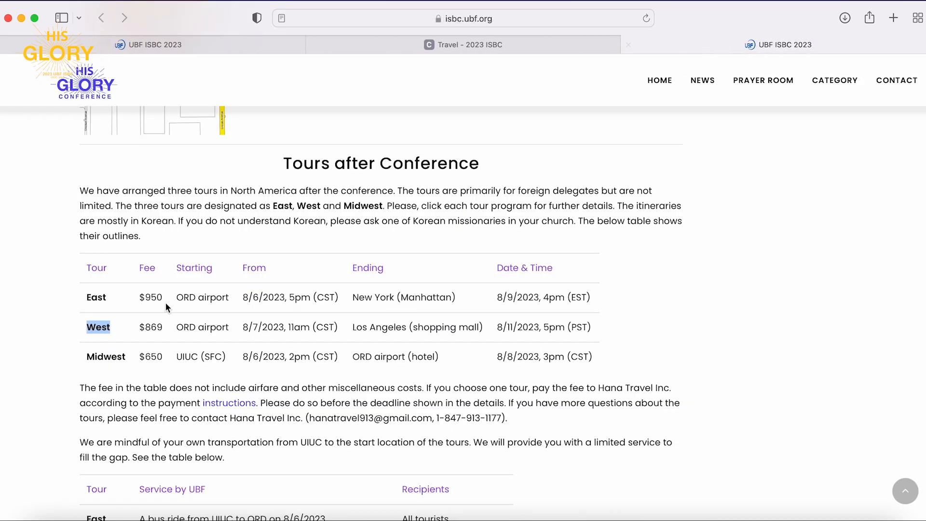
{"action": "left_click", "coordinate": [46, 356]}
{"action": "scroll", "coordinate": [398, 359], "scroll_direction": "down", "scroll_amount": 4}
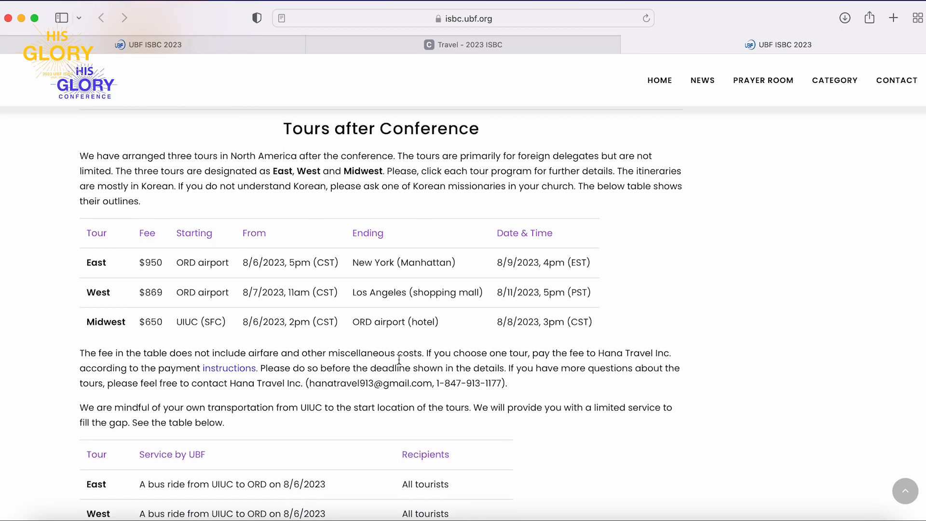
{"action": "scroll", "coordinate": [399, 359], "scroll_direction": "down", "scroll_amount": 6}
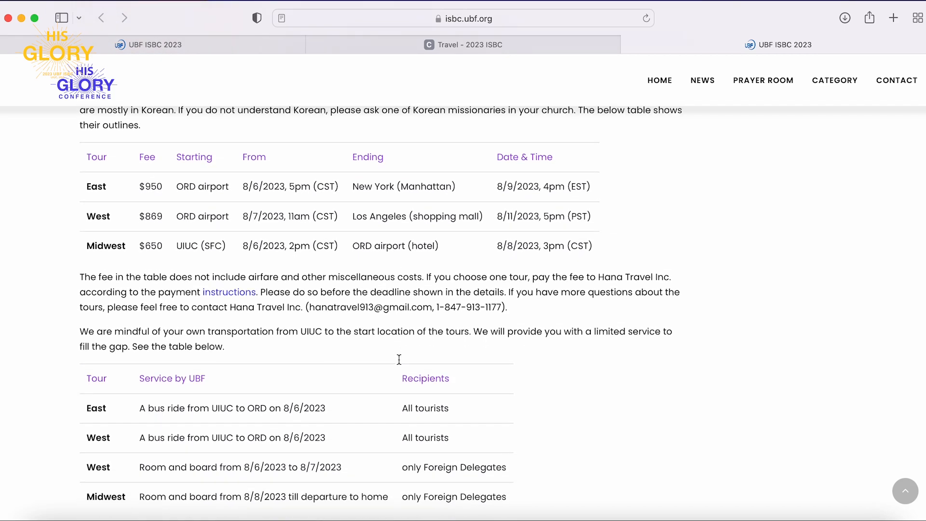
{"action": "scroll", "coordinate": [398, 363], "scroll_direction": "down", "scroll_amount": 4}
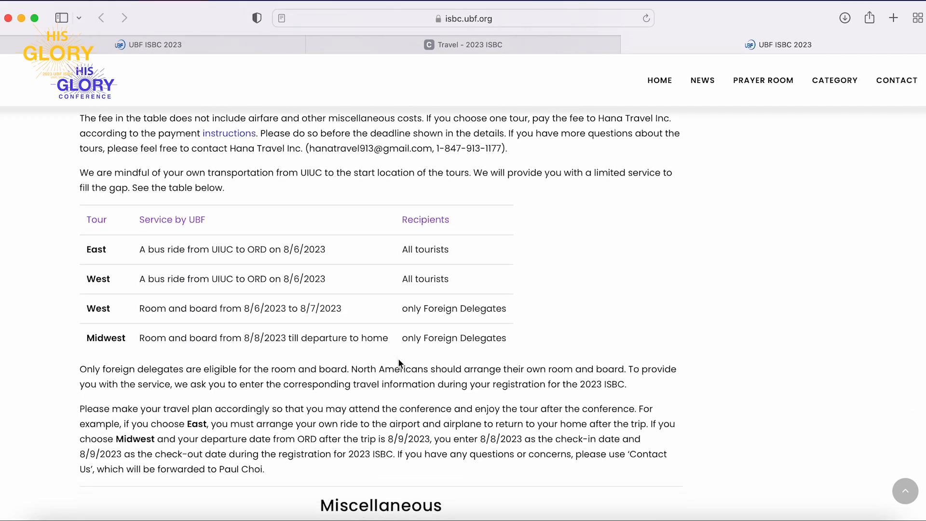
{"action": "scroll", "coordinate": [398, 360], "scroll_direction": "down", "scroll_amount": 4}
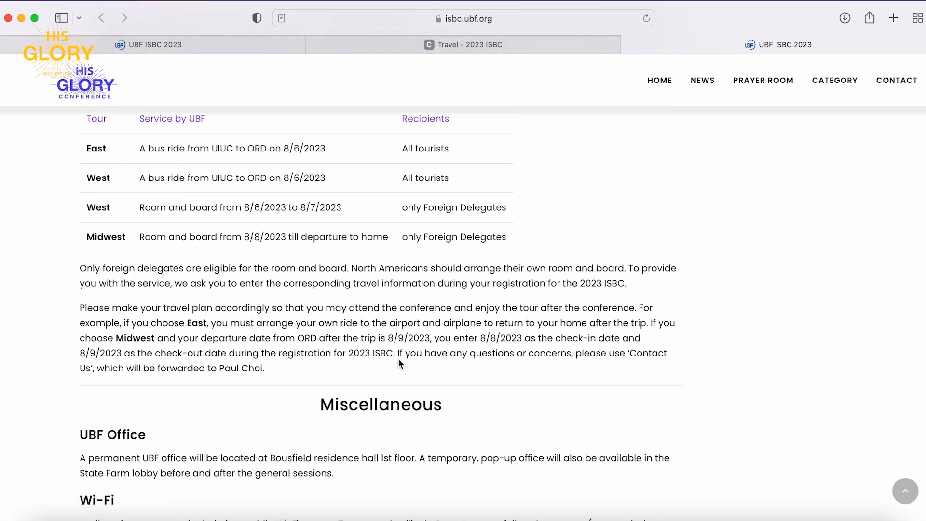
Back on the travel form, select None for tours and Yes for an arrival airport ride.
{"action": "left_click", "coordinate": [526, 46]}
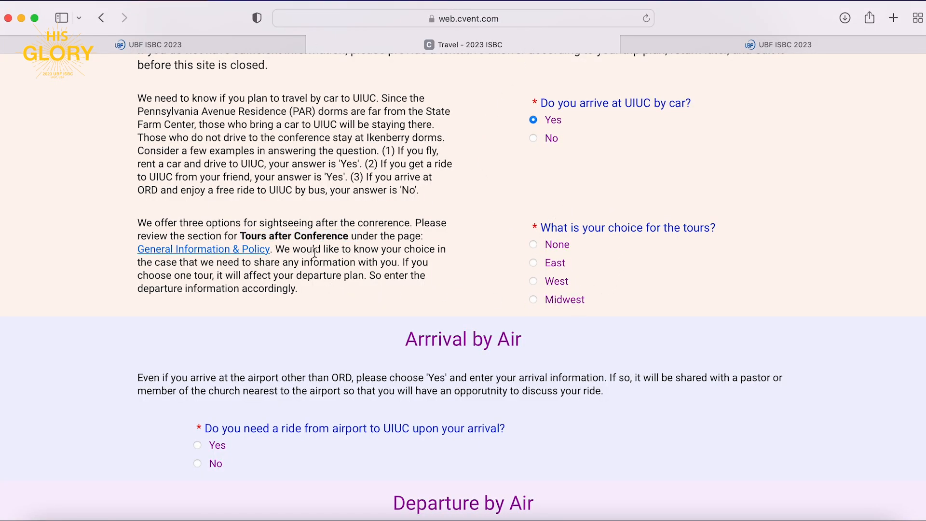
{"action": "left_click", "coordinate": [534, 245]}
{"action": "scroll", "coordinate": [486, 373], "scroll_direction": "down", "scroll_amount": 4}
{"action": "scroll", "coordinate": [487, 374], "scroll_direction": "down", "scroll_amount": 4}
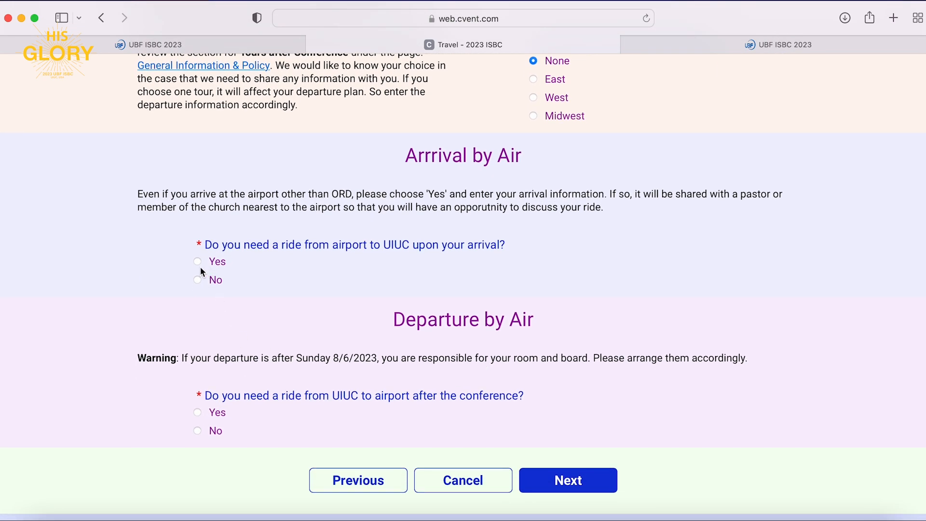
{"action": "left_click", "coordinate": [197, 261]}
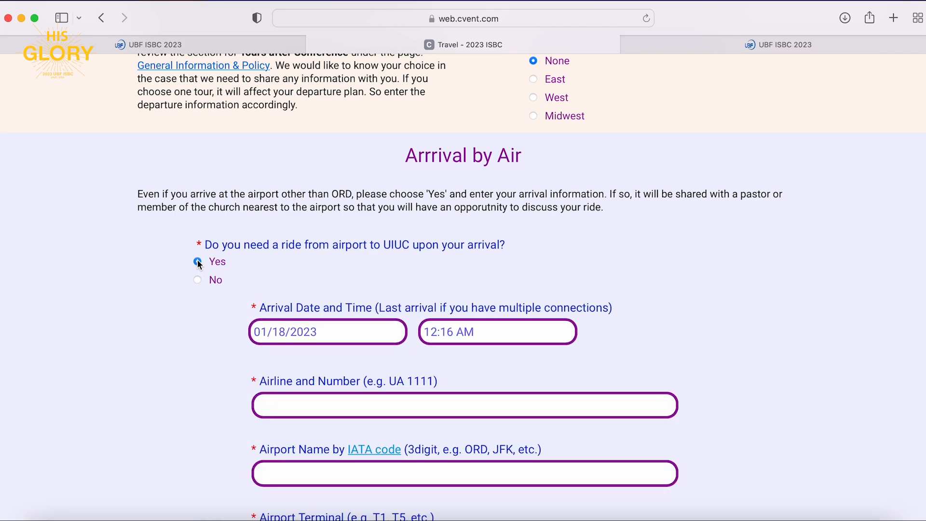
Set the arrival date to August 4, 2023 using the calendar.
{"action": "left_click", "coordinate": [334, 339]}
{"action": "left_click", "coordinate": [391, 362]}
{"action": "left_click", "coordinate": [390, 362]}
{"action": "left_click", "coordinate": [391, 362]}
{"action": "left_click", "coordinate": [391, 365]}
{"action": "left_click", "coordinate": [391, 365]}
{"action": "left_click", "coordinate": [391, 364]}
{"action": "left_click", "coordinate": [392, 364]}
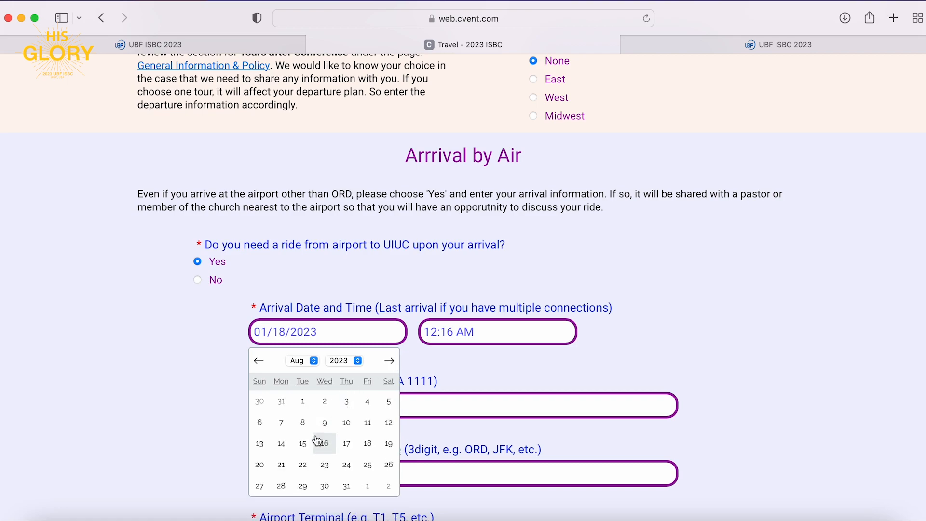
{"action": "left_click", "coordinate": [367, 403]}
Set the arrival time to 02:15 PM.
{"action": "left_click", "coordinate": [465, 332]}
{"action": "left_click", "coordinate": [443, 331]}
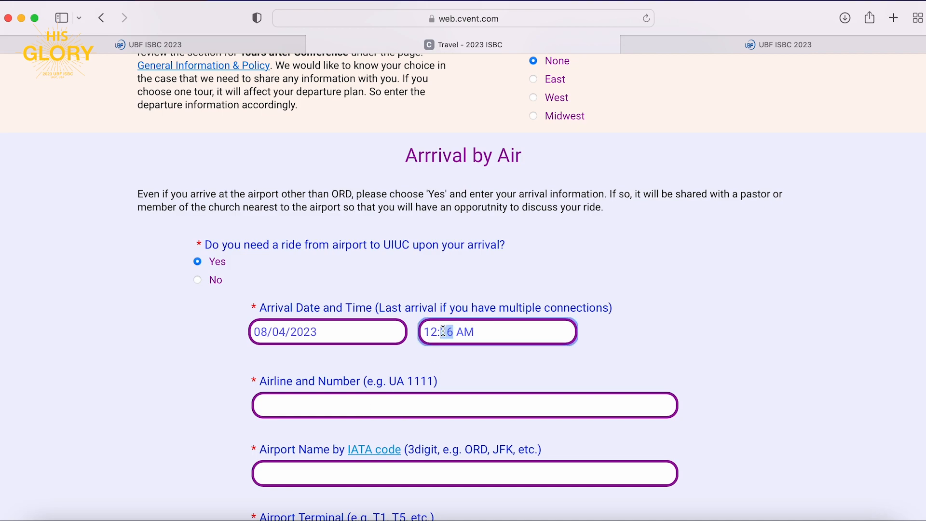
{"action": "key", "text": "super+a"}
{"action": "left_click", "coordinate": [443, 331]}
{"action": "type", "text": "02"}
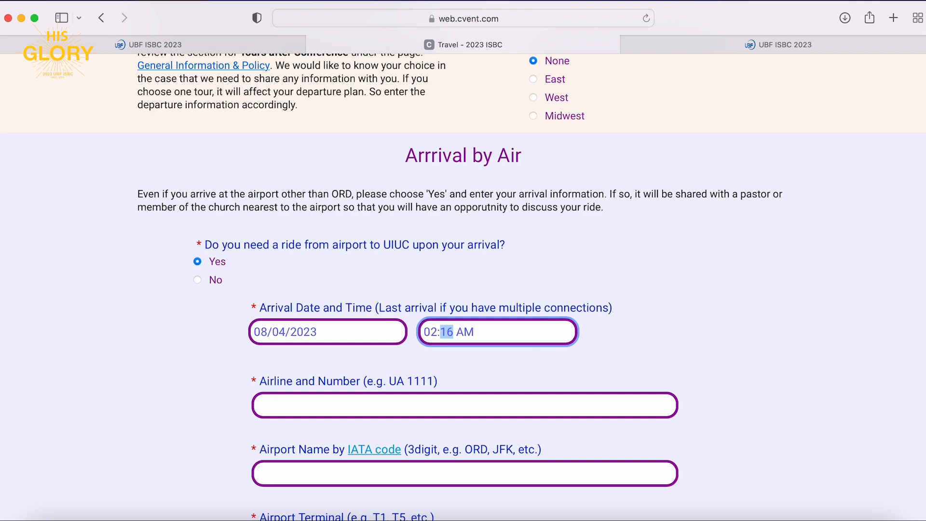
{"action": "type", "text": "15p"}
{"action": "left_click", "coordinate": [535, 371]}
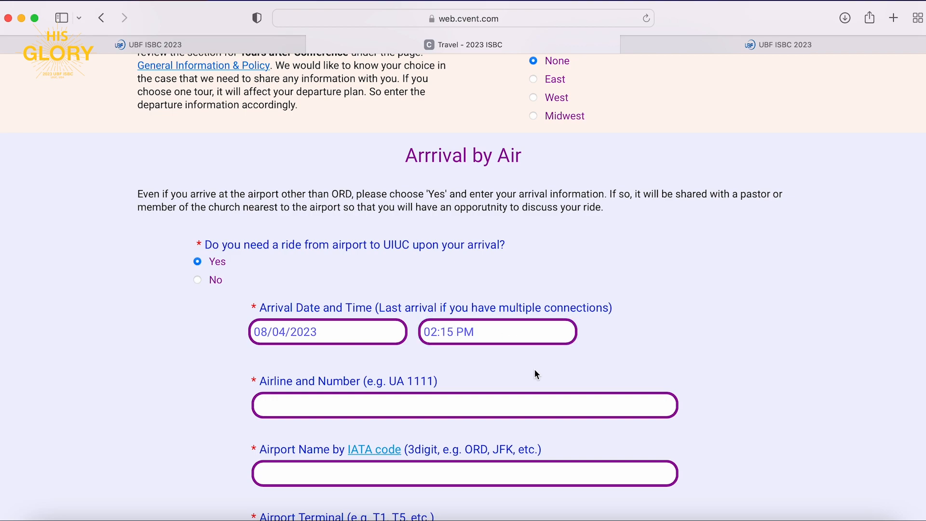
{"action": "scroll", "coordinate": [529, 375], "scroll_direction": "down", "scroll_amount": 3}
Enter arrival flight DELTA716, airport ORD and terminal T5.
{"action": "left_click", "coordinate": [491, 317]}
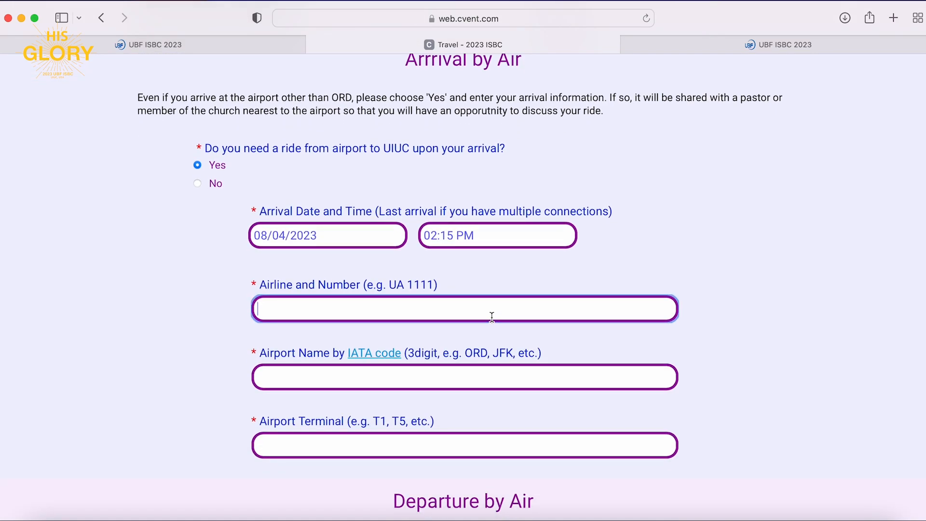
{"action": "type", "text": "DEL"}
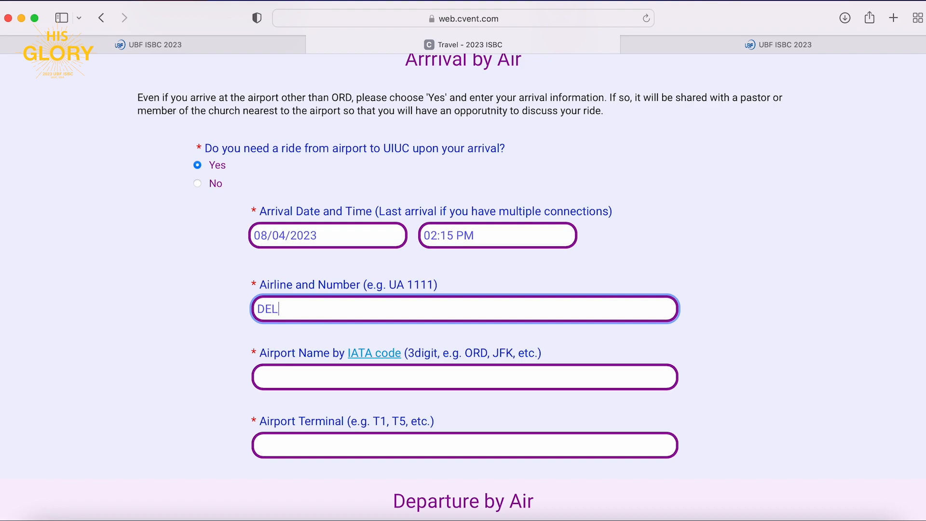
{"action": "type", "text": "TA716"}
{"action": "left_click", "coordinate": [447, 378]}
{"action": "type", "text": "O"}
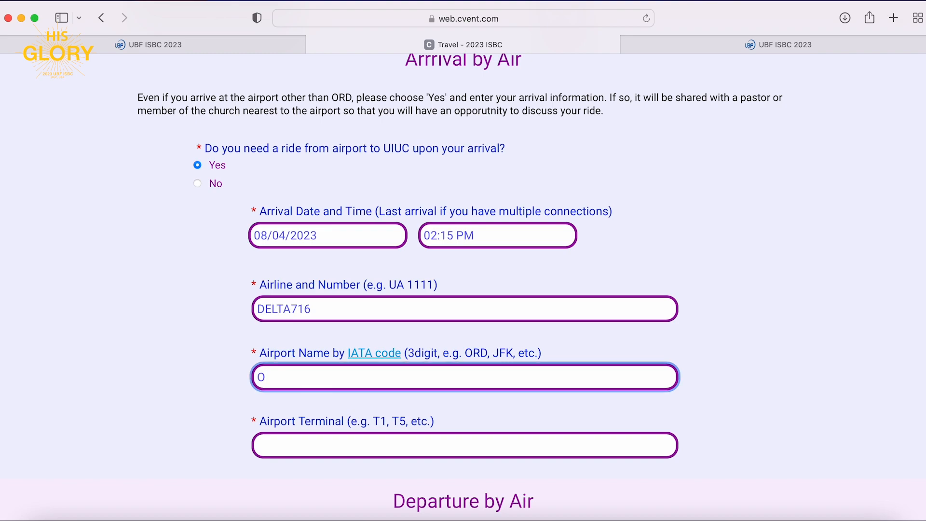
{"action": "key", "text": "BackSpace"}
{"action": "type", "text": "ORD"}
{"action": "left_click", "coordinate": [433, 446]}
{"action": "type", "text": "Ter"}
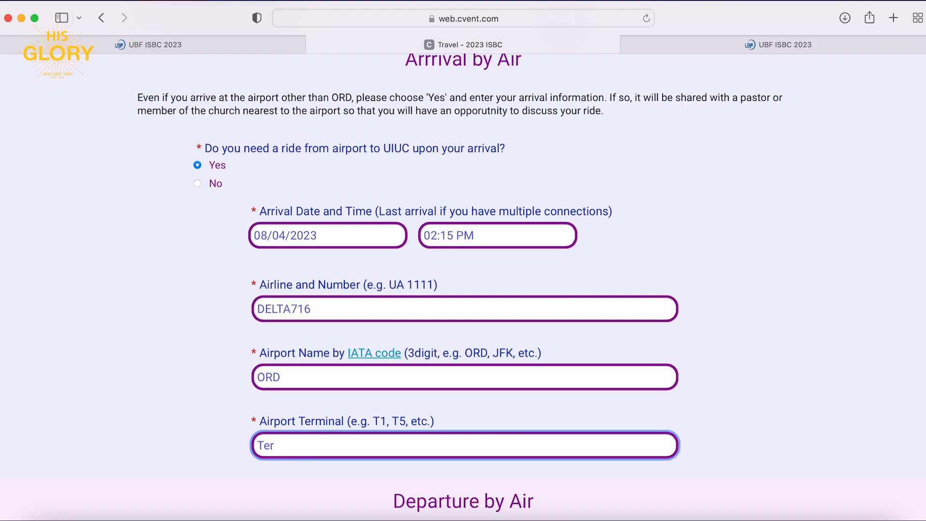
{"action": "type", "text": "mi"}
{"action": "key", "text": "BackSpace"}
{"action": "key", "text": "BackSpace"}
{"action": "key", "text": "BackSpace"}
{"action": "key", "text": "BackSpace"}
{"action": "type", "text": "5"}
{"action": "scroll", "coordinate": [463, 289], "scroll_direction": "down", "scroll_amount": 8}
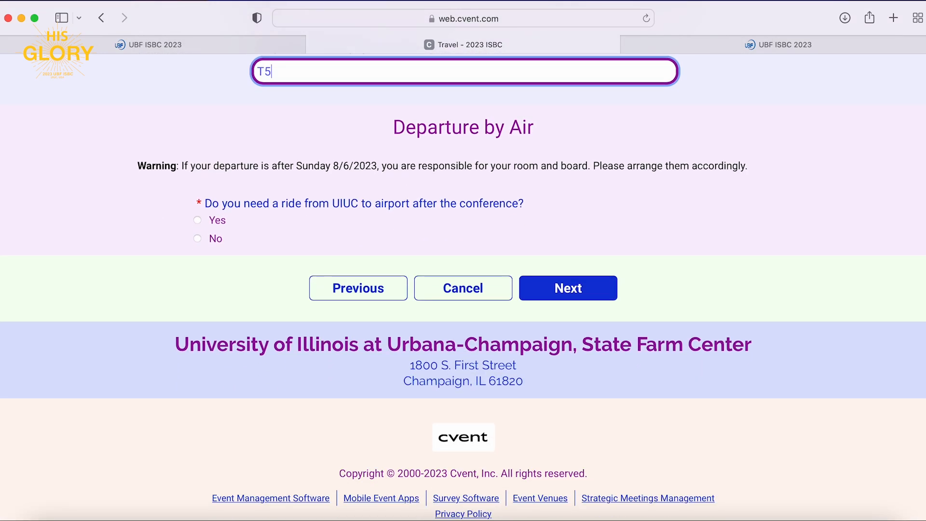
Request a departure airport ride on 08/07/2023 at 12:00 PM.
{"action": "left_click", "coordinate": [199, 221]}
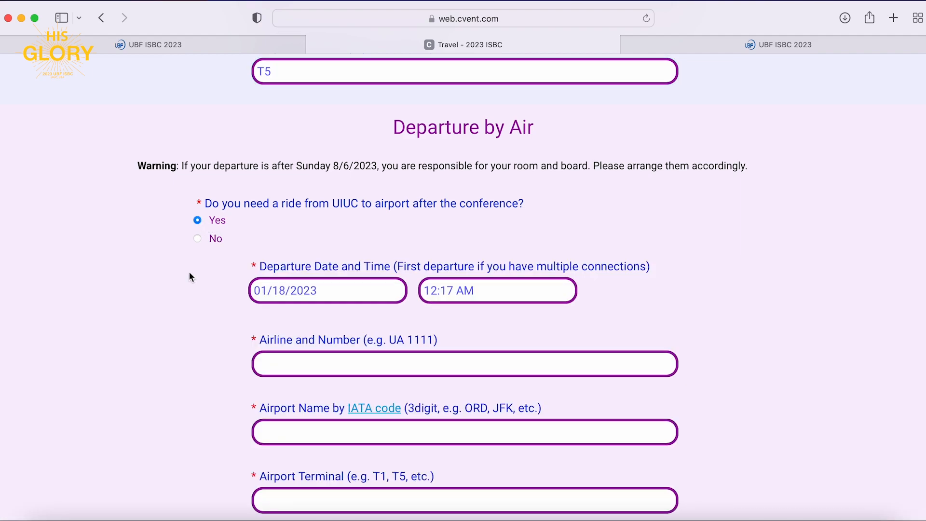
{"action": "left_click", "coordinate": [284, 291]}
{"action": "left_click", "coordinate": [285, 385]}
{"action": "key", "text": "Tab"}
{"action": "type", "text": "1200p"}
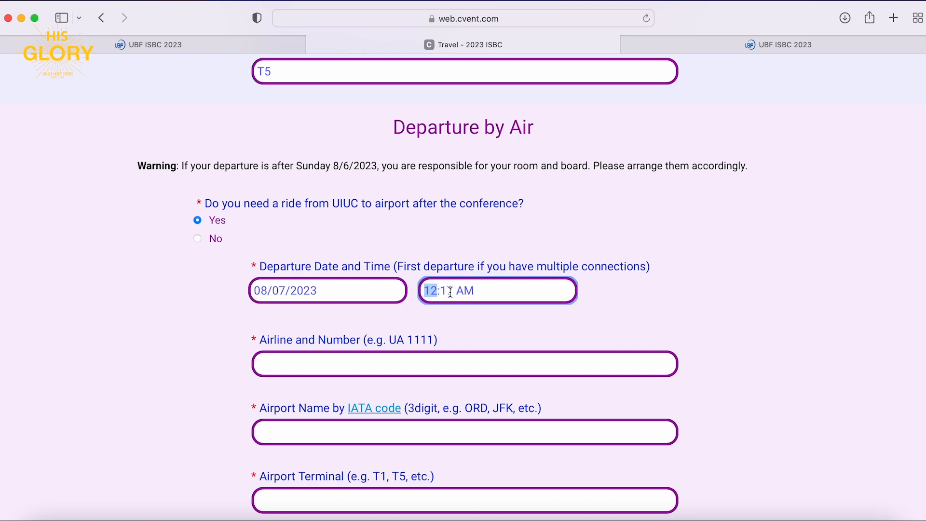
Enter departure flight DELTA839 from ORD terminal T5 and continue to the next page.
{"action": "left_click", "coordinate": [382, 377]}
{"action": "type", "text": "Delta"}
{"action": "key", "text": "BackSpace"}
{"action": "key", "text": "BackSpace"}
{"action": "key", "text": "BackSpace"}
{"action": "key", "text": "BackSpace"}
{"action": "type", "text": "ELTA839"}
{"action": "key", "text": "Tab"}
{"action": "type", "text": "ORD"}
{"action": "key", "text": "Tab"}
{"action": "type", "text": "T5"}
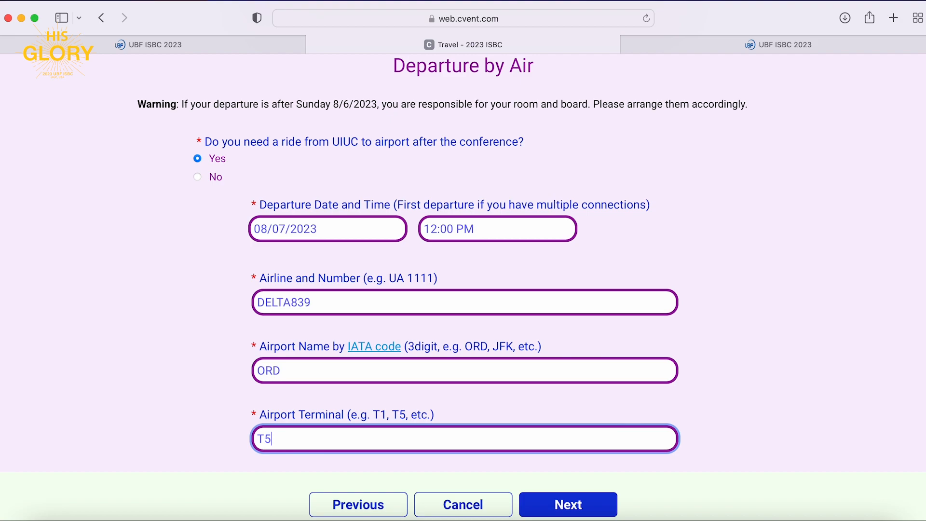
{"action": "scroll", "coordinate": [558, 386], "scroll_direction": "down", "scroll_amount": 3}
{"action": "left_click", "coordinate": [558, 386]}
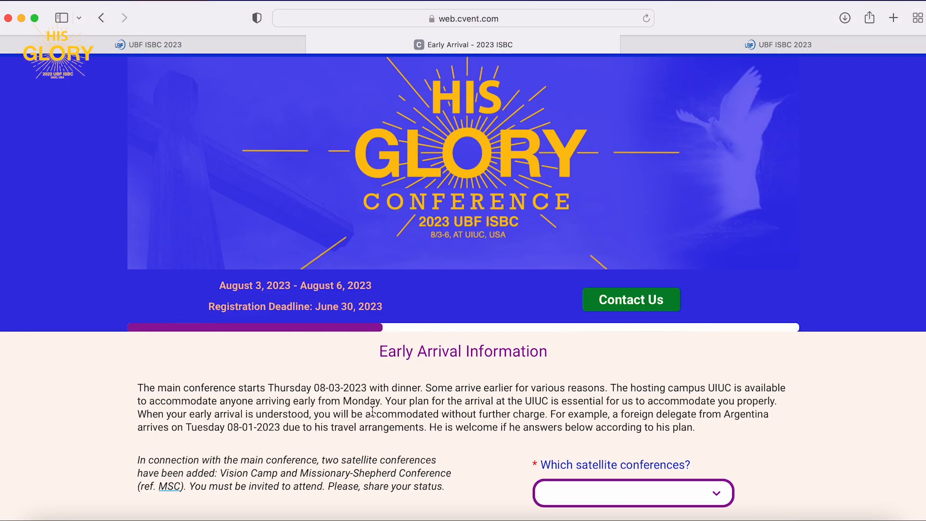
Review the conference start note and choose None for satellite conferences.
{"action": "scroll", "coordinate": [372, 413], "scroll_direction": "down", "scroll_amount": 3}
{"action": "scroll", "coordinate": [372, 415], "scroll_direction": "down", "scroll_amount": 2}
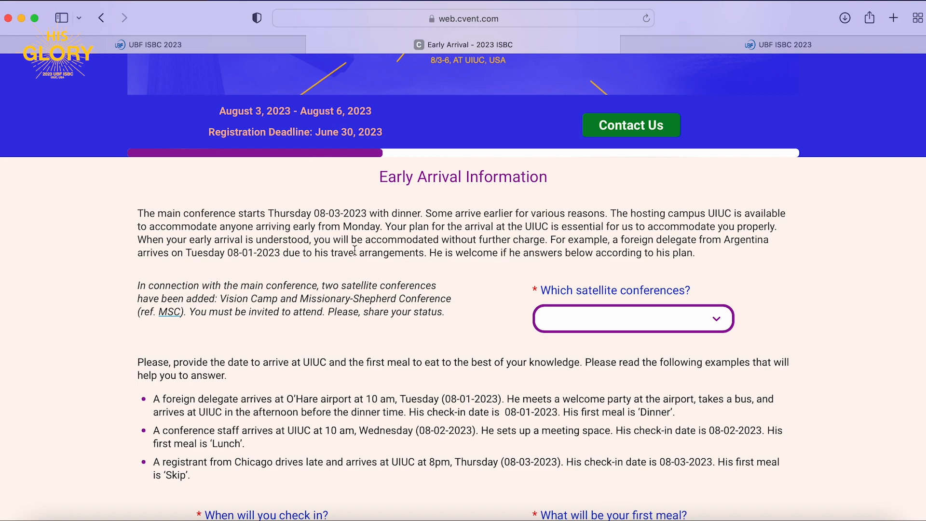
{"action": "left_click_drag", "start_coordinate": [140, 211], "coordinate": [425, 215]}
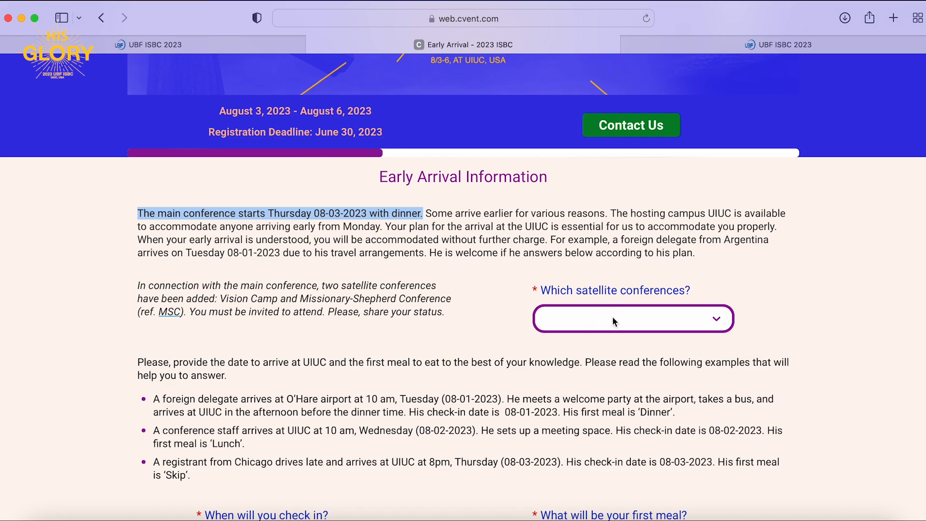
{"action": "scroll", "coordinate": [612, 316], "scroll_direction": "down", "scroll_amount": 5}
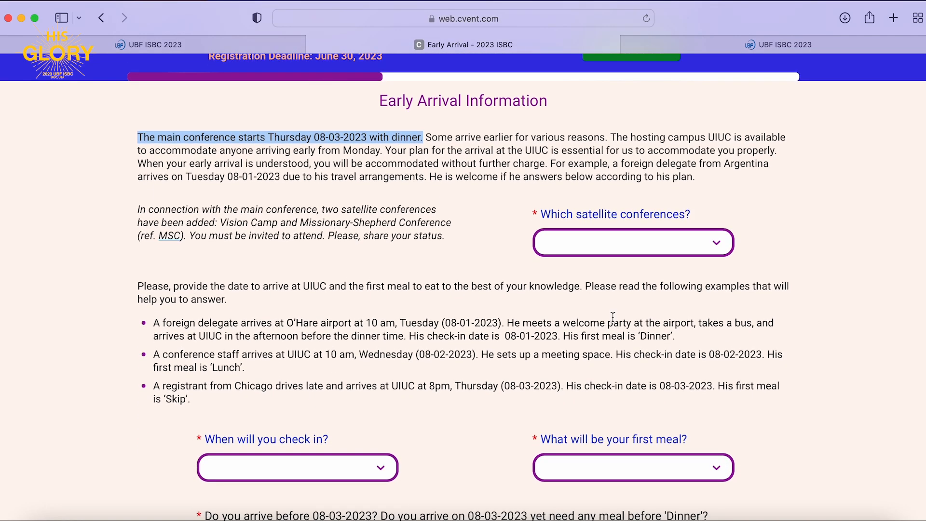
{"action": "scroll", "coordinate": [613, 317], "scroll_direction": "down", "scroll_amount": 1}
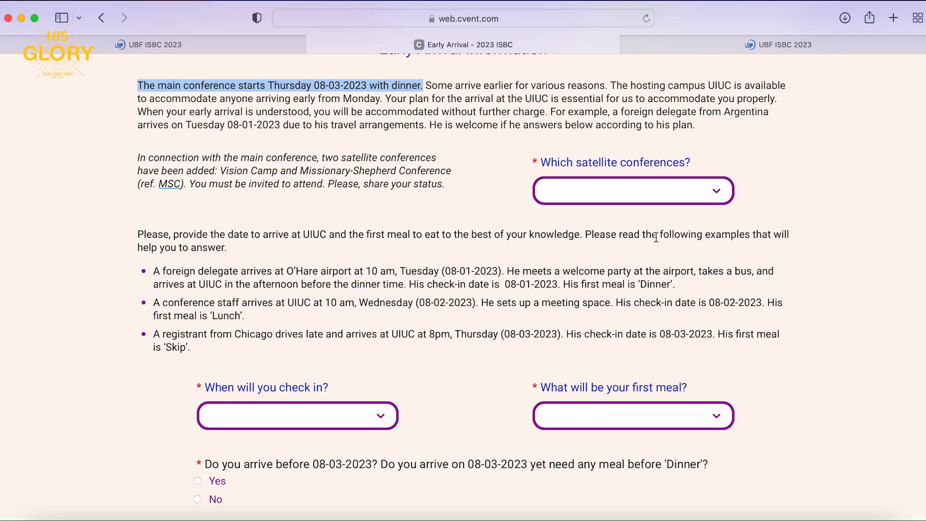
{"action": "left_click", "coordinate": [676, 190]}
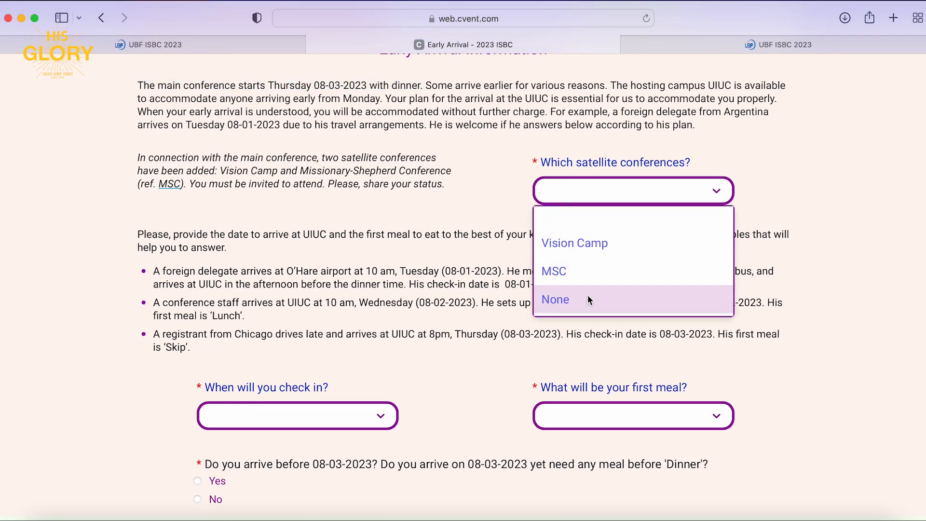
{"action": "left_click", "coordinate": [570, 299]}
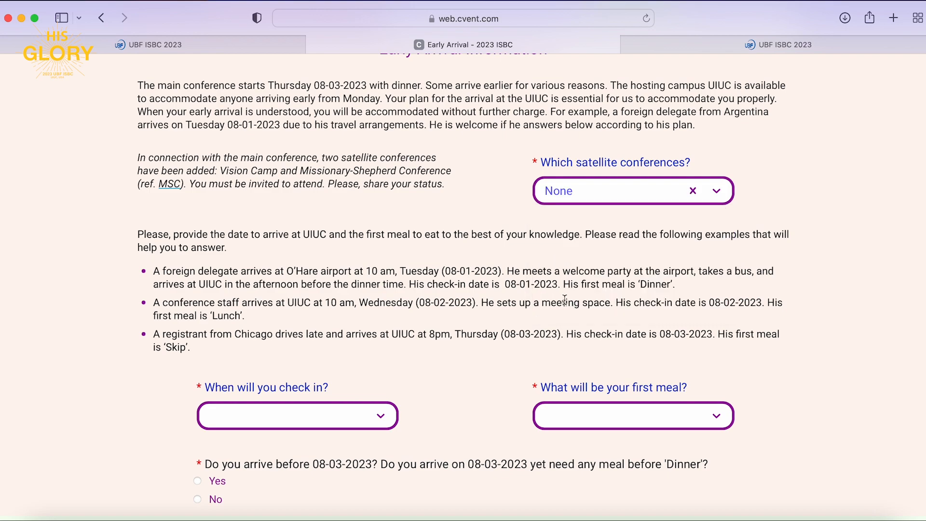
Set check-in to 08-04-2023 with Dinner first, and answer No to arriving before 08-03-2023.
{"action": "scroll", "coordinate": [314, 349], "scroll_direction": "down", "scroll_amount": 3}
{"action": "left_click", "coordinate": [314, 345]}
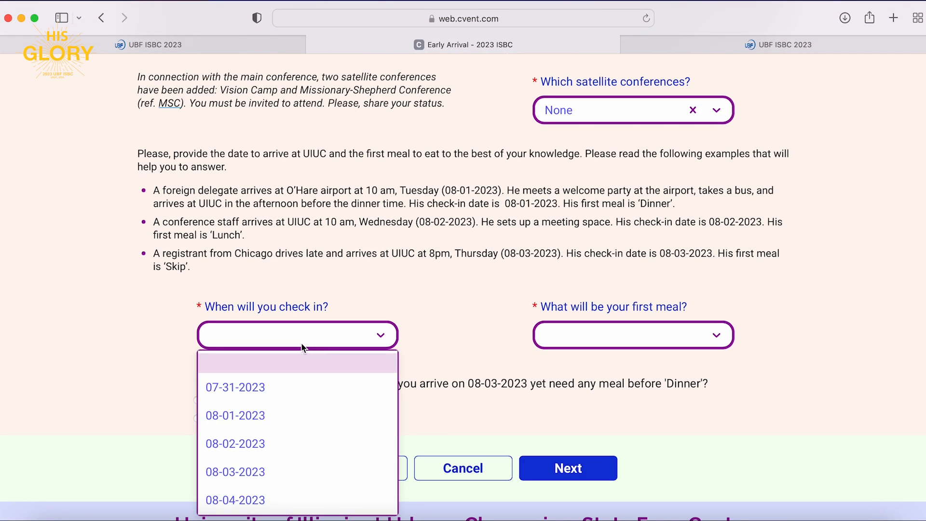
{"action": "left_click", "coordinate": [223, 263]}
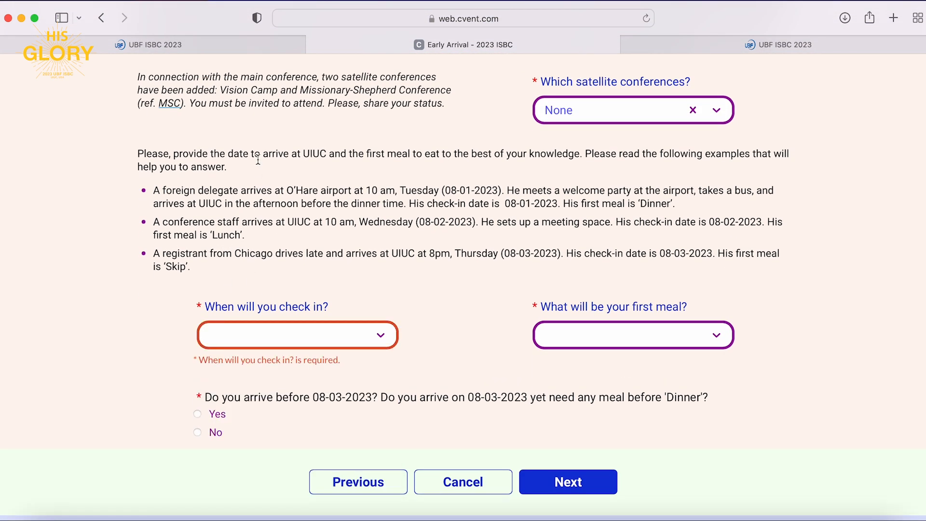
{"action": "left_click_drag", "start_coordinate": [251, 158], "coordinate": [582, 154]}
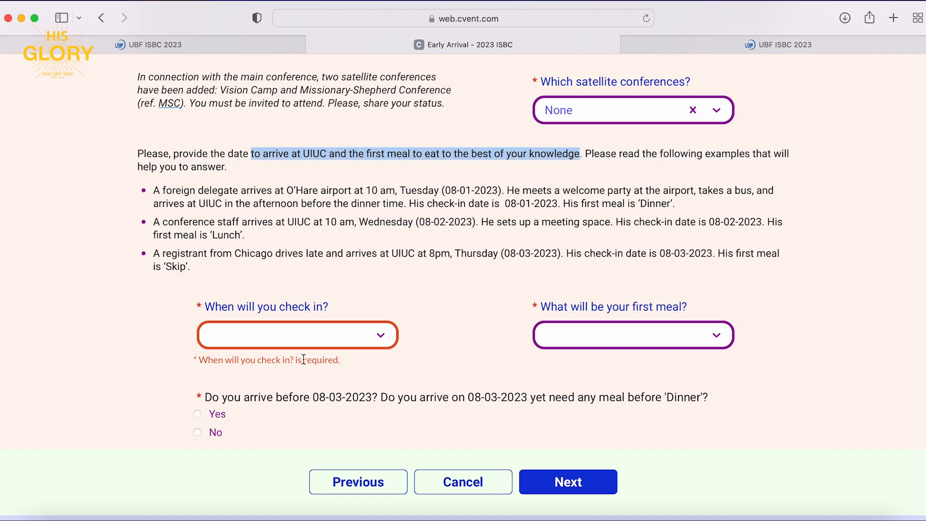
{"action": "left_click", "coordinate": [302, 340]}
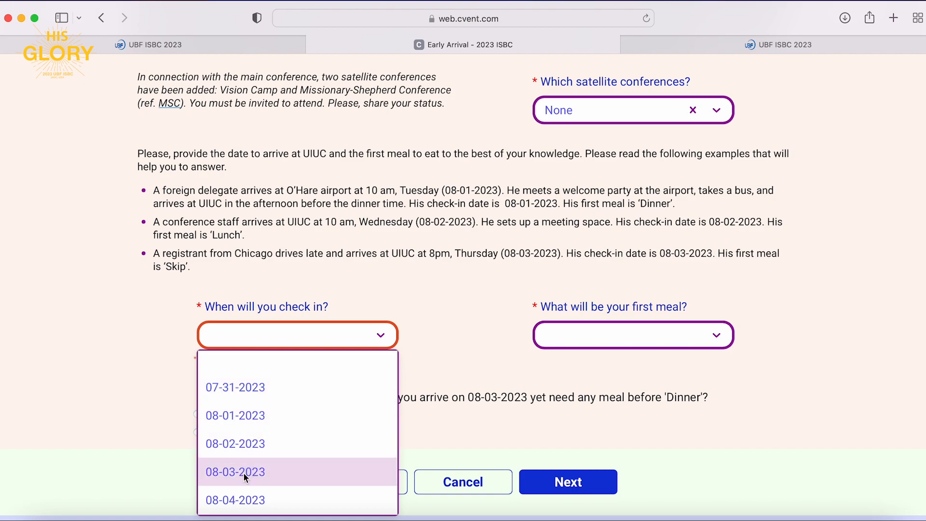
{"action": "left_click", "coordinate": [244, 498]}
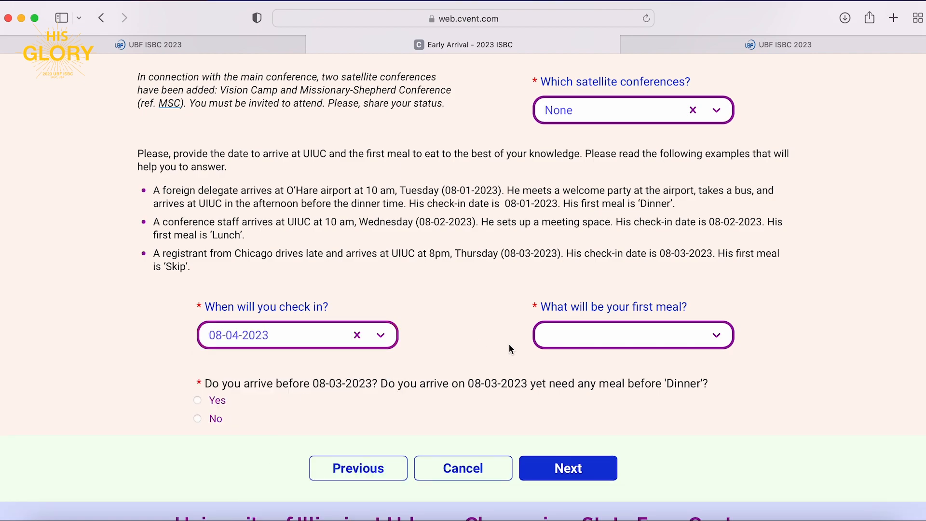
{"action": "left_click", "coordinate": [612, 340]}
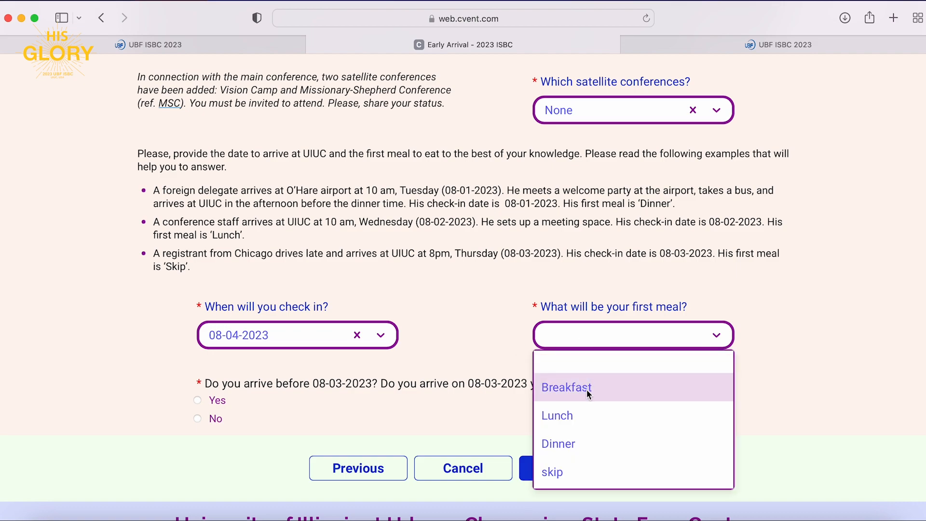
{"action": "left_click", "coordinate": [566, 445]}
{"action": "scroll", "coordinate": [269, 426], "scroll_direction": "down", "scroll_amount": 3}
{"action": "left_click", "coordinate": [197, 354]}
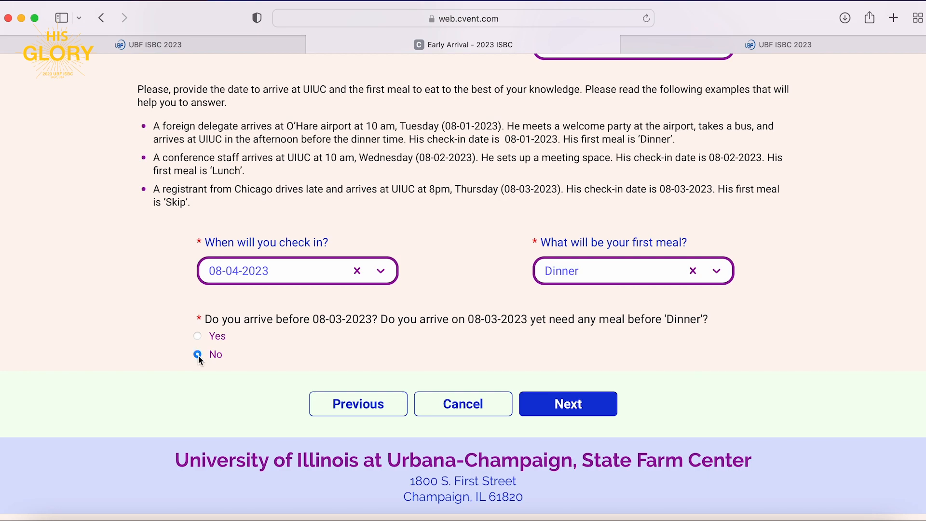
Submit the Early Arrival page and answer Yes to joining group Bible study.
{"action": "left_click", "coordinate": [579, 410]}
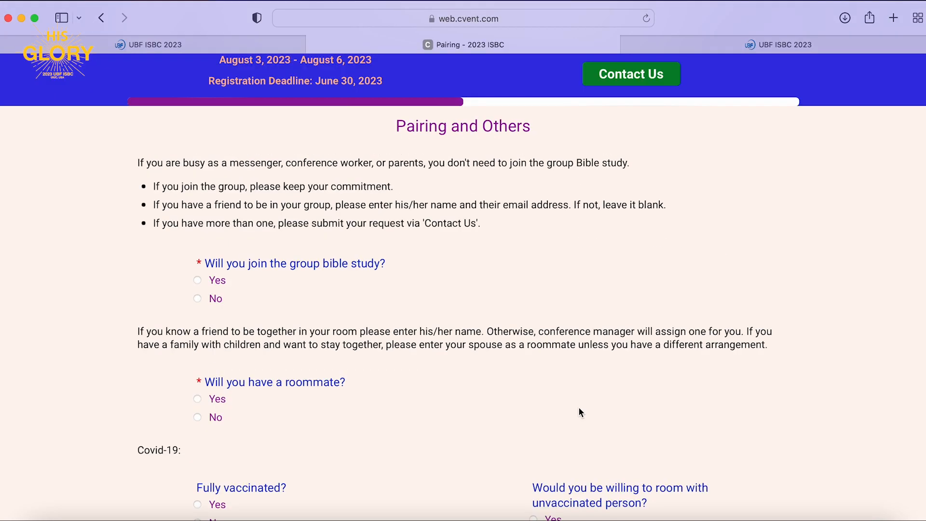
{"action": "scroll", "coordinate": [581, 413], "scroll_direction": "down", "scroll_amount": 2}
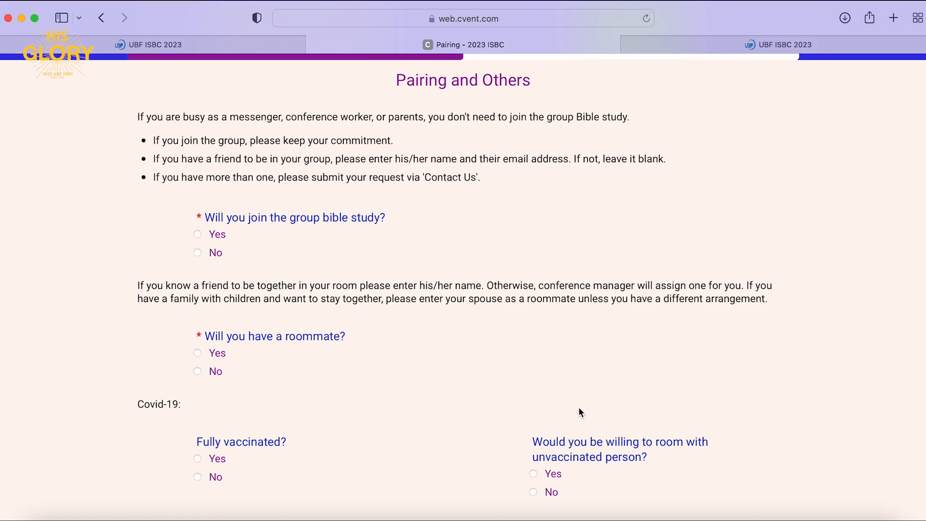
{"action": "scroll", "coordinate": [581, 413], "scroll_direction": "down", "scroll_amount": 1}
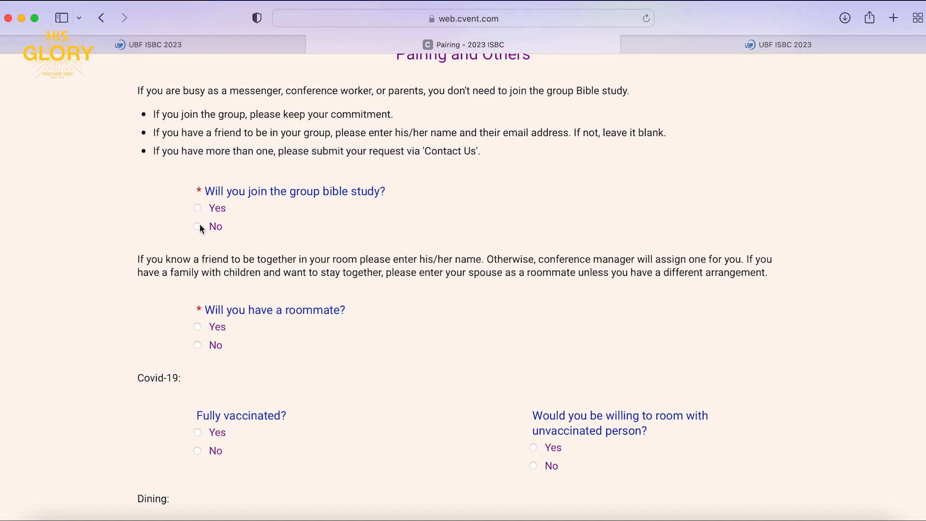
{"action": "left_click", "coordinate": [197, 207]}
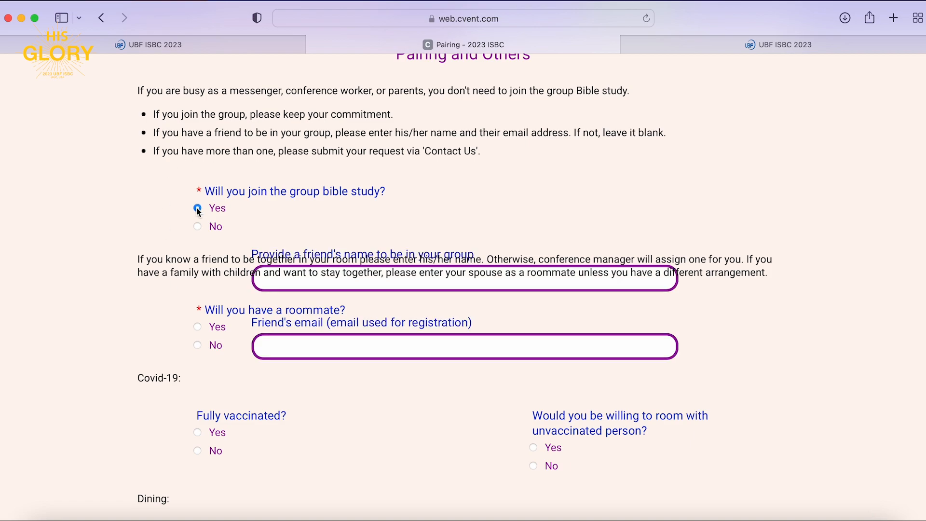
{"action": "left_click", "coordinate": [293, 283]}
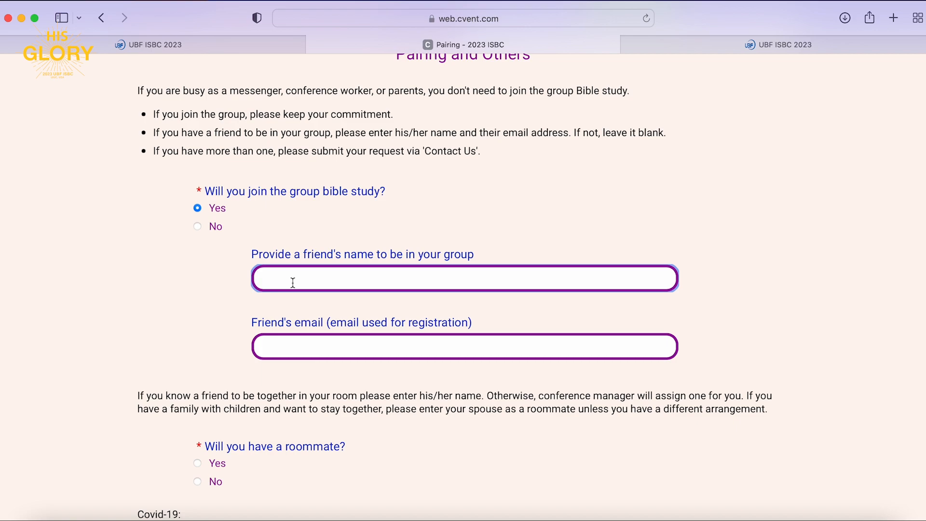
Answer No to having a roommate and a food allergy, then submit the pairing answers.
{"action": "scroll", "coordinate": [293, 283], "scroll_direction": "down", "scroll_amount": 3}
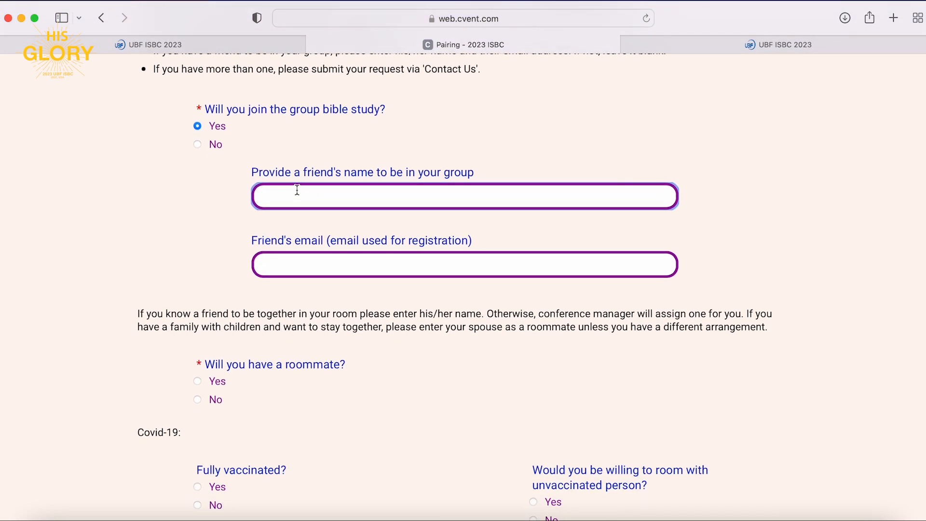
{"action": "scroll", "coordinate": [268, 266], "scroll_direction": "down", "scroll_amount": 2}
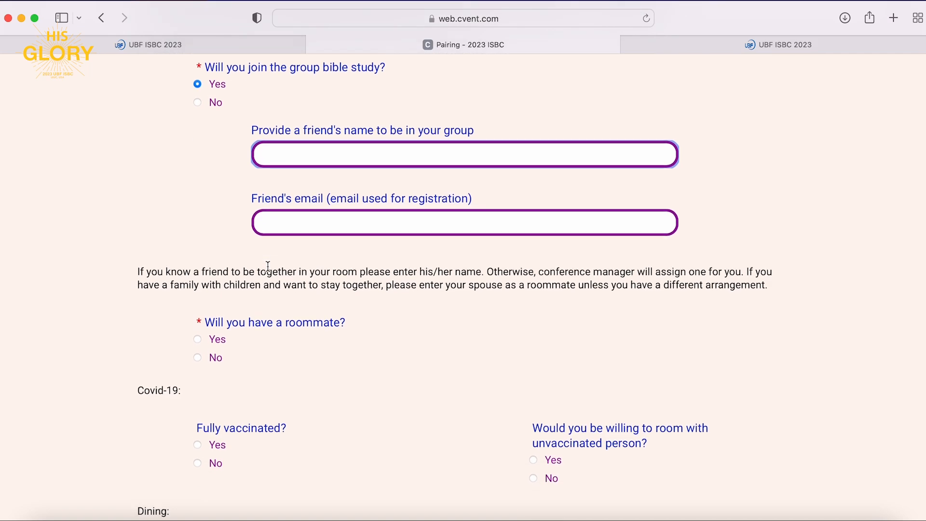
{"action": "scroll", "coordinate": [268, 266], "scroll_direction": "down", "scroll_amount": 2}
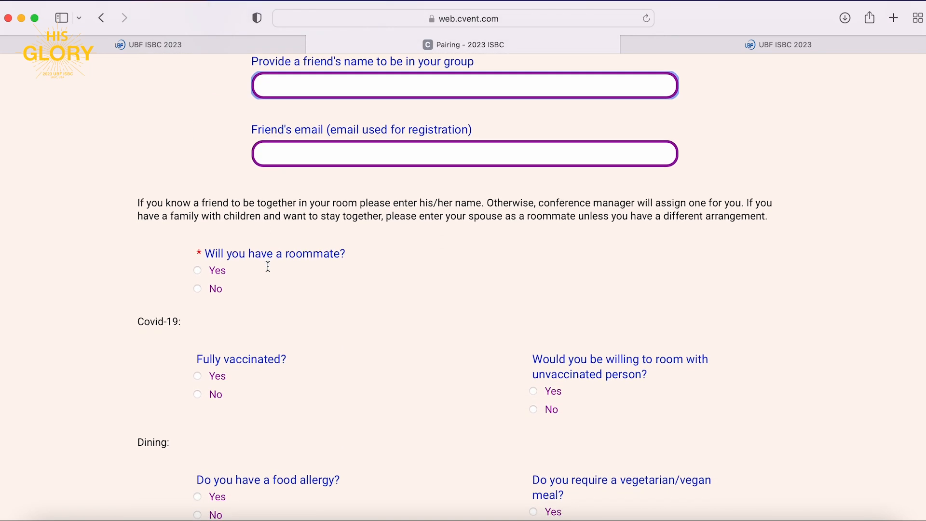
{"action": "left_click", "coordinate": [197, 285]}
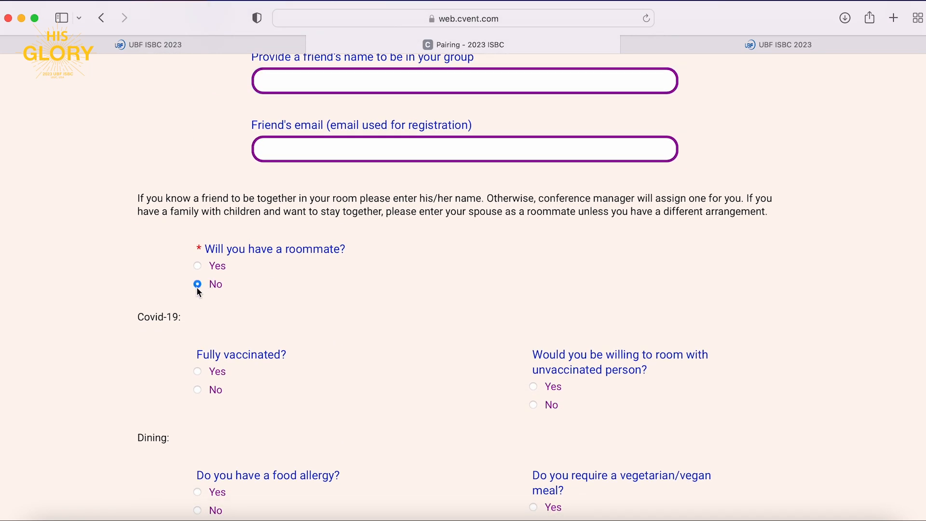
{"action": "scroll", "coordinate": [210, 342], "scroll_direction": "down", "scroll_amount": 2}
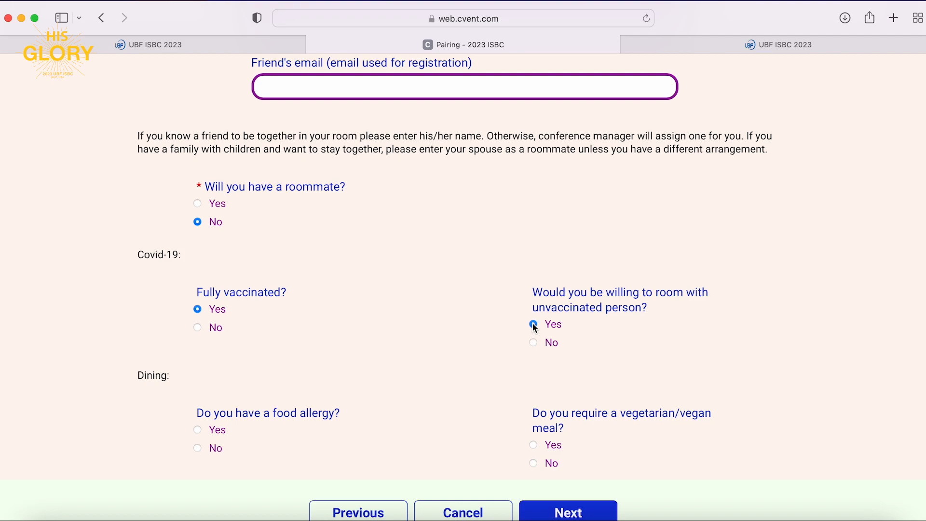
{"action": "scroll", "coordinate": [261, 389], "scroll_direction": "down", "scroll_amount": 3}
{"action": "left_click", "coordinate": [198, 355]}
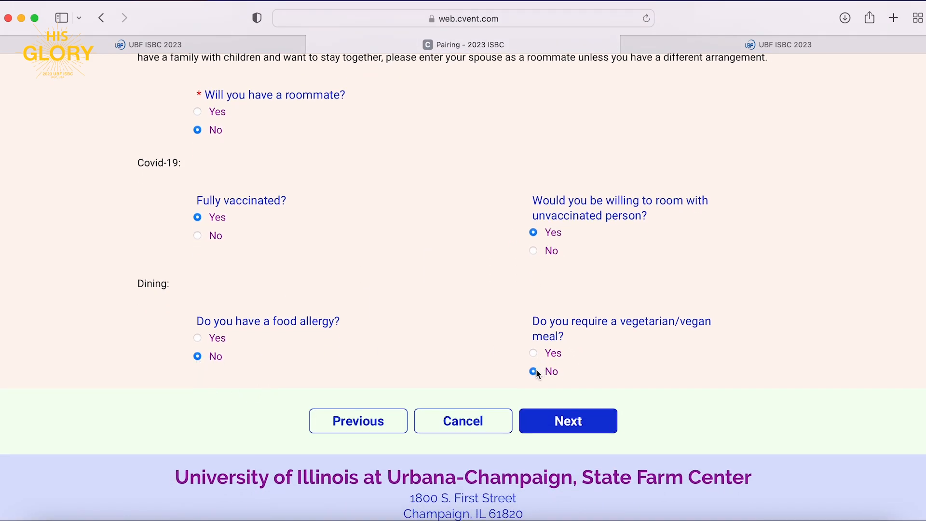
{"action": "left_click", "coordinate": [565, 422]}
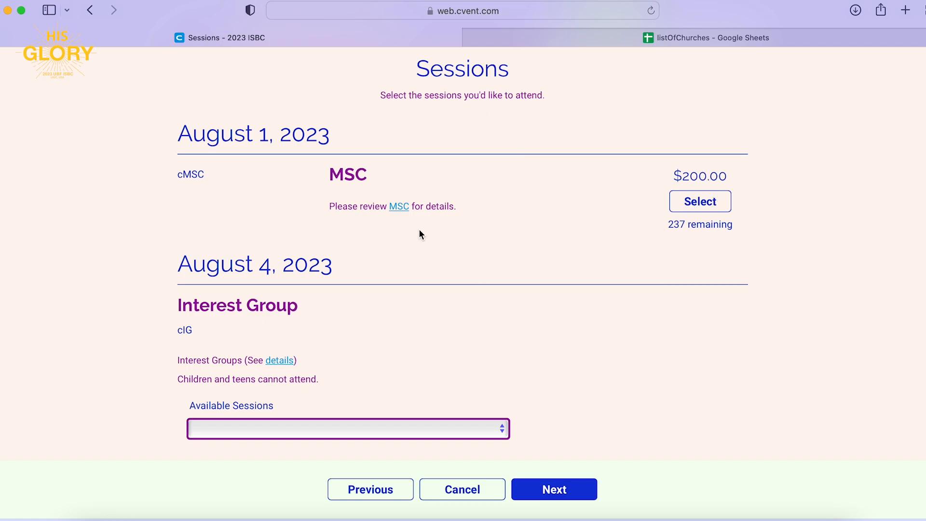
View the Missionary Shepherd Conference details and its $200 host fee in a new tab, then return to Sessions.
{"action": "right_click", "coordinate": [399, 208]}
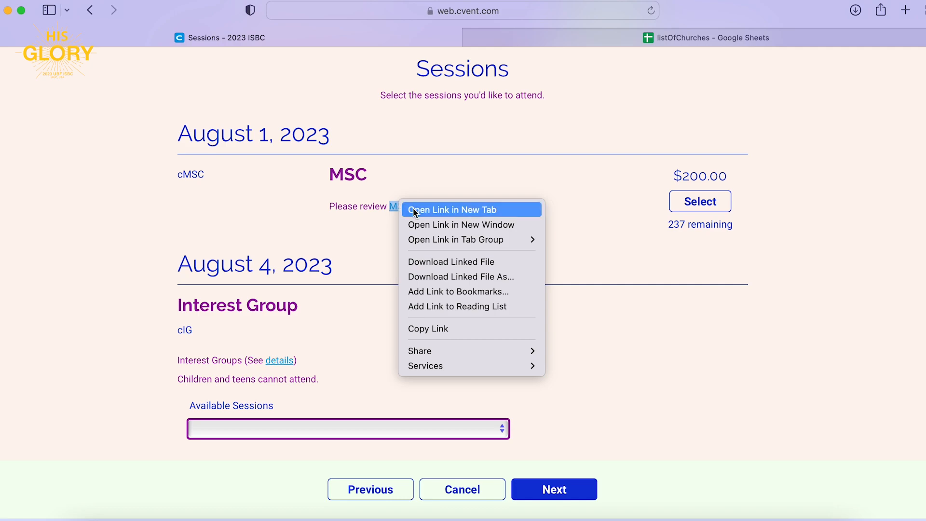
{"action": "left_click", "coordinate": [413, 210]}
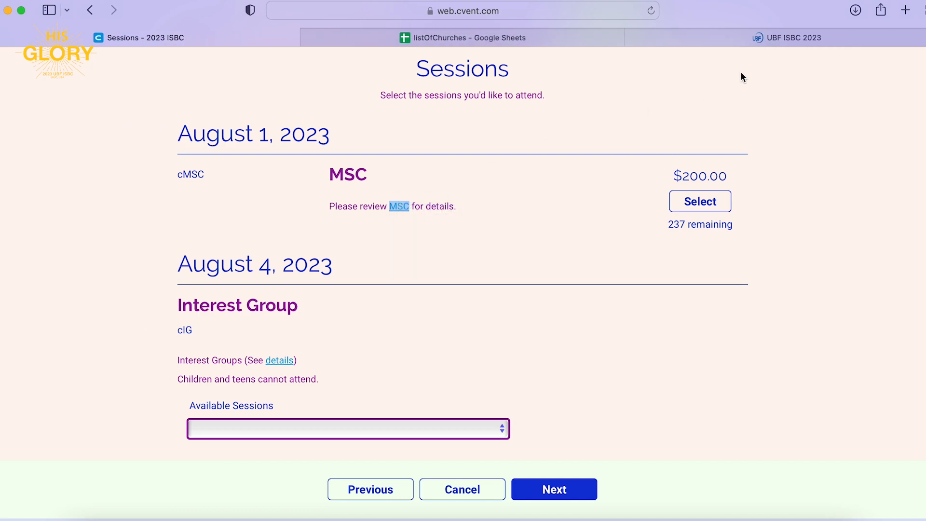
{"action": "left_click", "coordinate": [771, 39]}
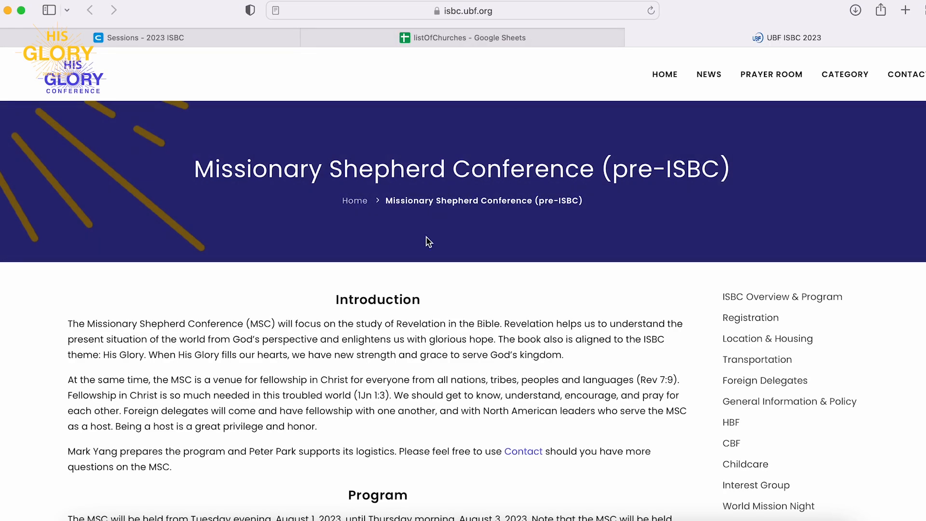
{"action": "scroll", "coordinate": [428, 241], "scroll_direction": "down", "scroll_amount": 5}
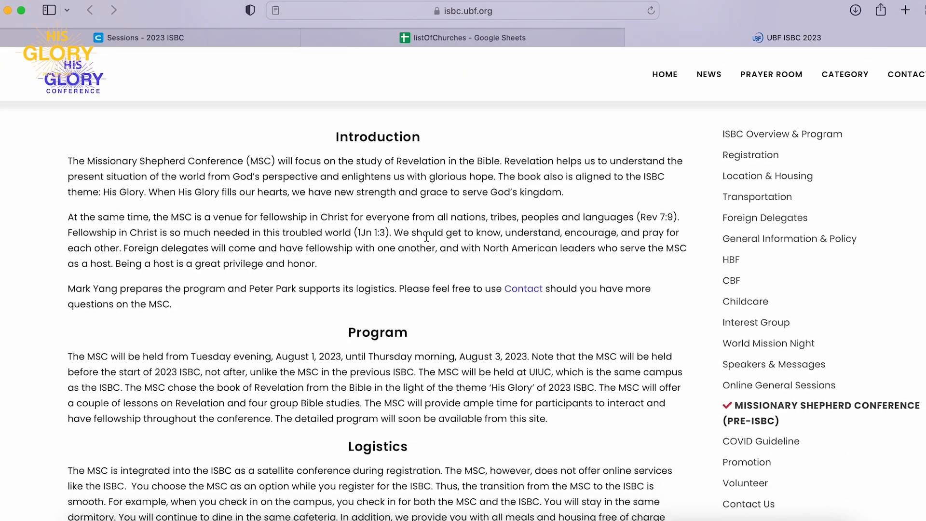
{"action": "scroll", "coordinate": [426, 237], "scroll_direction": "down", "scroll_amount": 7}
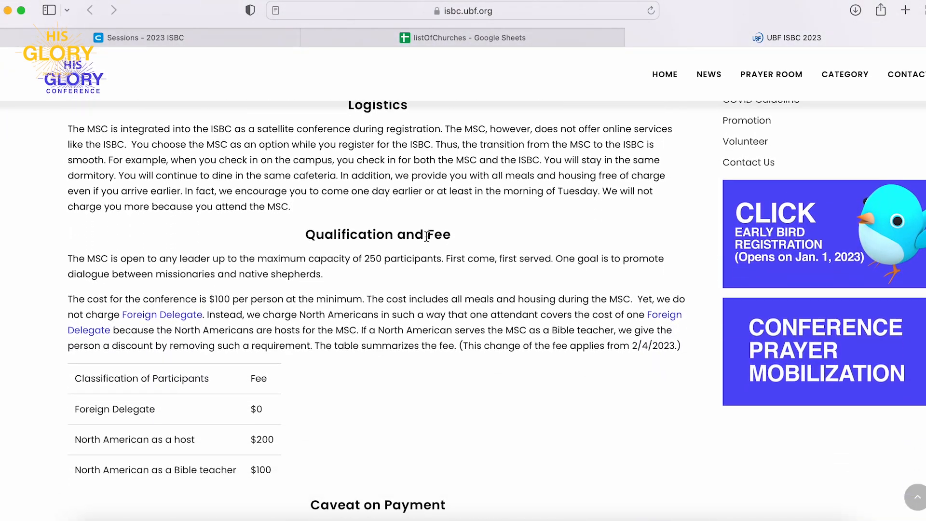
{"action": "scroll", "coordinate": [426, 237], "scroll_direction": "down", "scroll_amount": 2}
{"action": "left_click_drag", "start_coordinate": [250, 236], "coordinate": [275, 323]}
{"action": "left_click", "coordinate": [328, 334]}
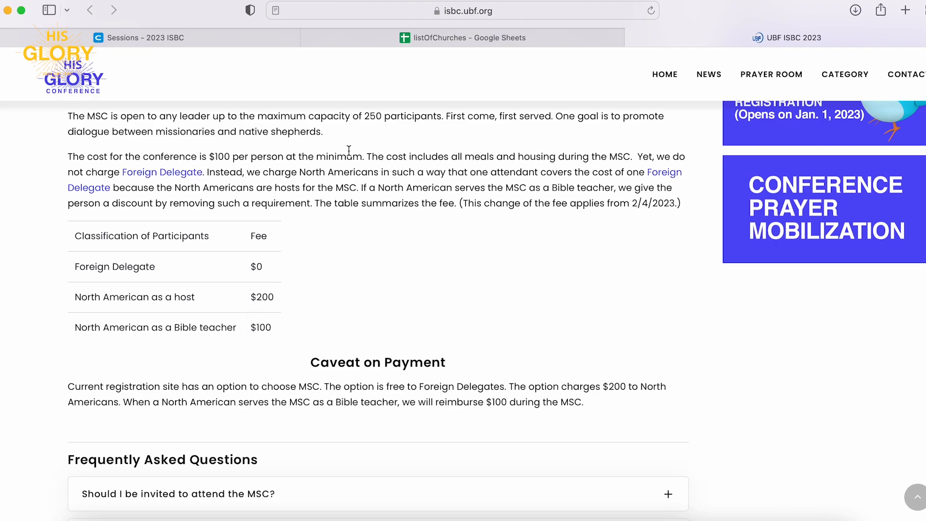
{"action": "left_click", "coordinate": [241, 39]}
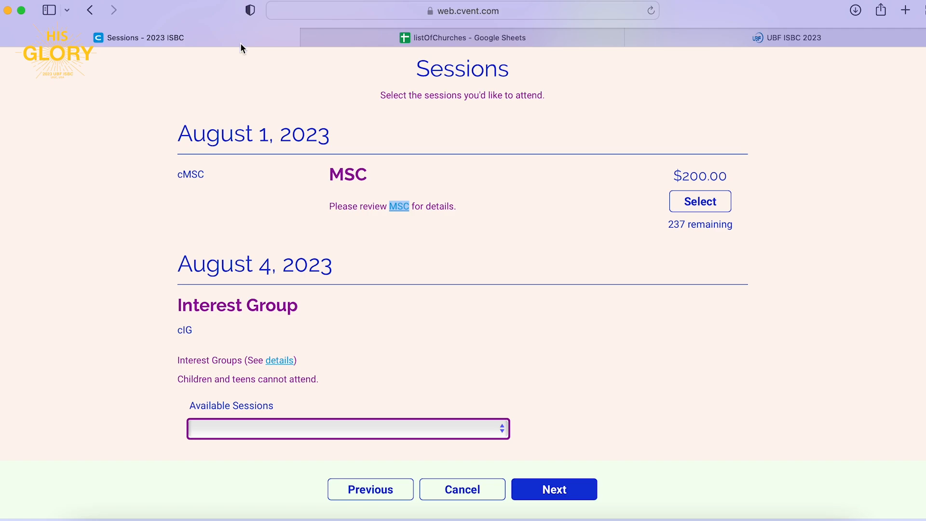
Leave the $200 MSC session unselected and review the Interest Group details in a new tab.
{"action": "left_click", "coordinate": [724, 206]}
{"action": "left_click", "coordinate": [722, 201]}
{"action": "scroll", "coordinate": [407, 425], "scroll_direction": "down", "scroll_amount": 2}
{"action": "right_click", "coordinate": [275, 314]}
{"action": "left_click", "coordinate": [296, 323]}
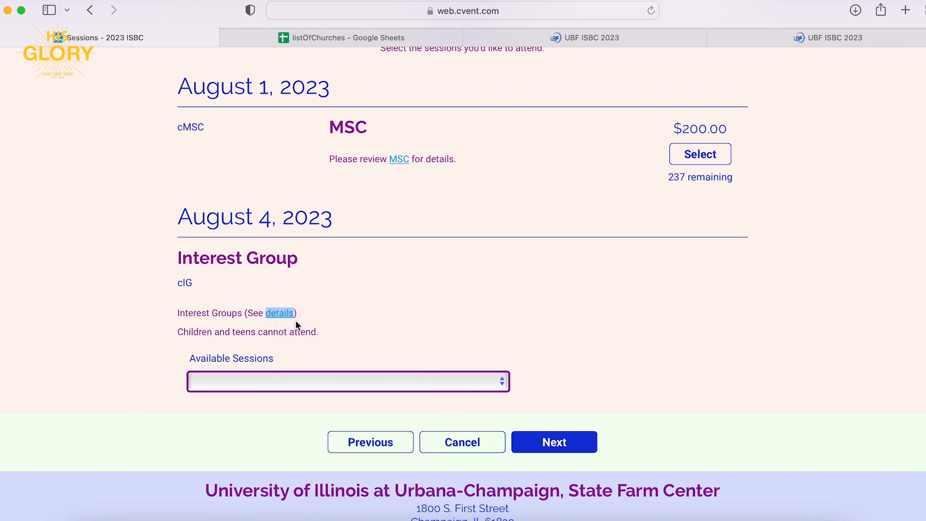
{"action": "left_click", "coordinate": [728, 45]}
{"action": "scroll", "coordinate": [268, 276], "scroll_direction": "down", "scroll_amount": 5}
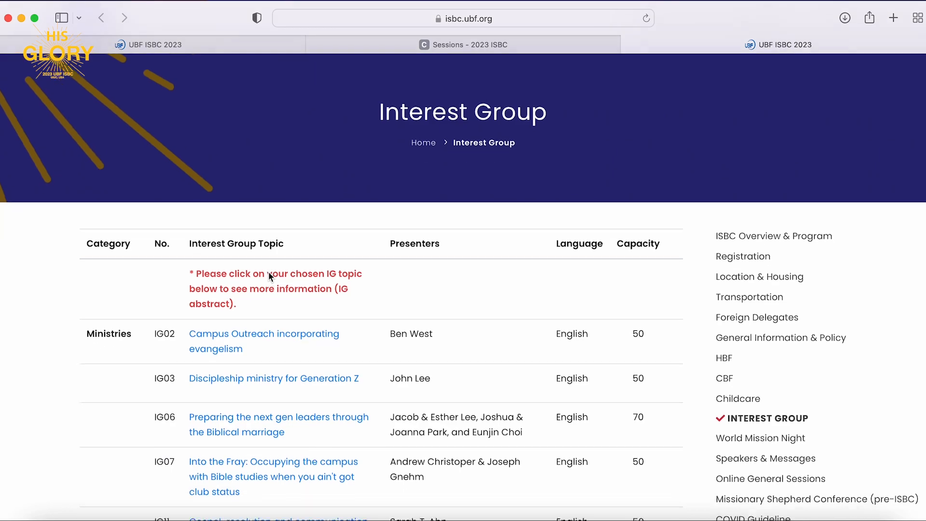
{"action": "scroll", "coordinate": [270, 277], "scroll_direction": "down", "scroll_amount": 3}
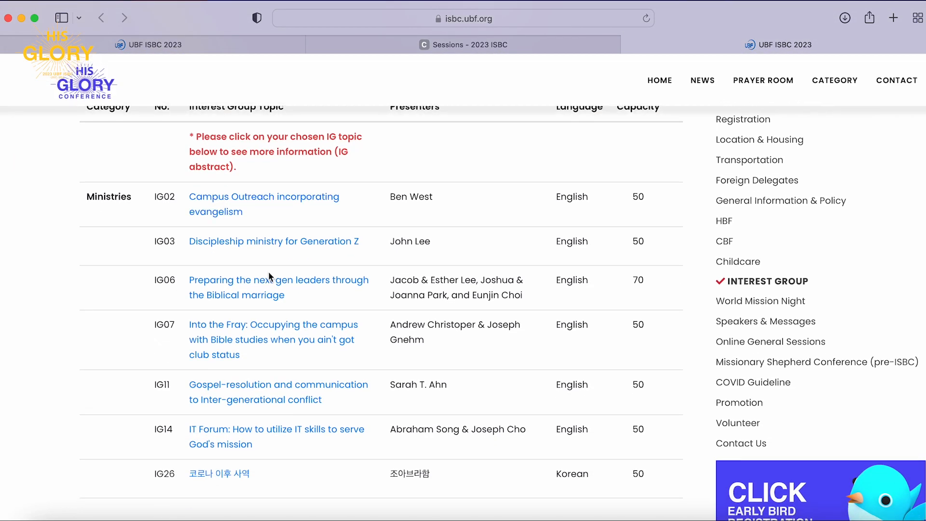
{"action": "scroll", "coordinate": [270, 277], "scroll_direction": "down", "scroll_amount": 1}
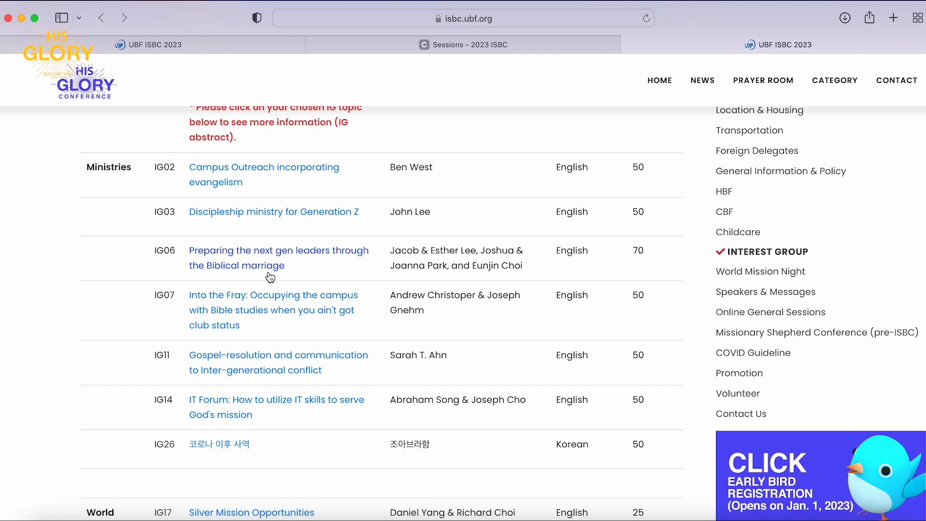
{"action": "scroll", "coordinate": [270, 276], "scroll_direction": "down", "scroll_amount": 3}
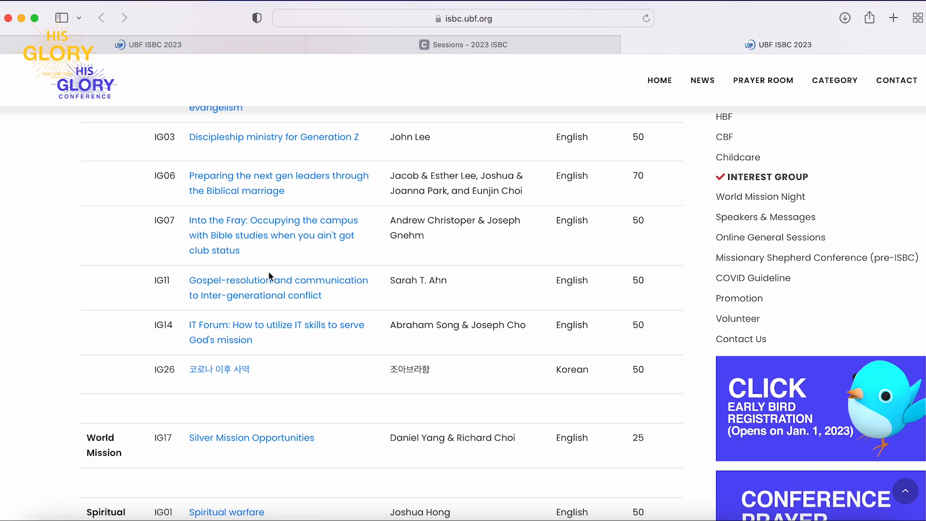
{"action": "scroll", "coordinate": [268, 271], "scroll_direction": "down", "scroll_amount": 4}
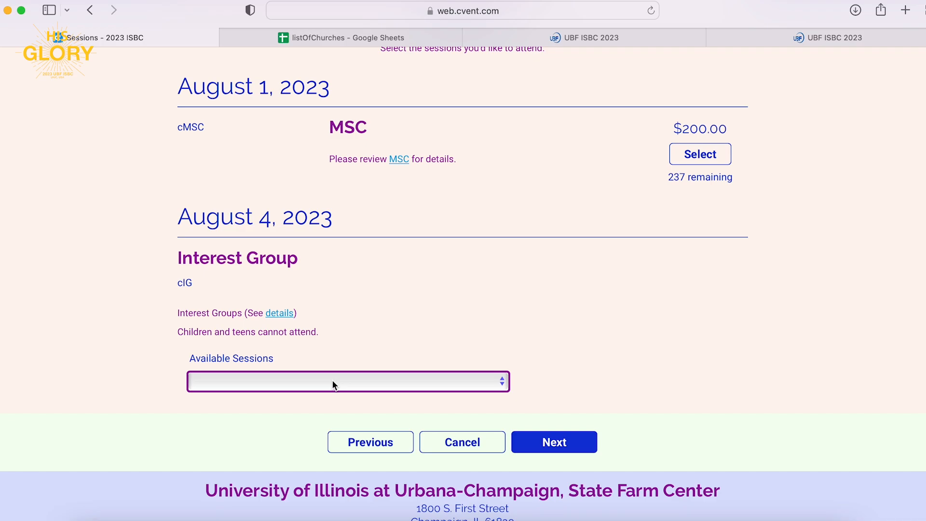
Select the free IG16 Healthy boundaries in church leadership session.
{"action": "left_click", "coordinate": [333, 382]}
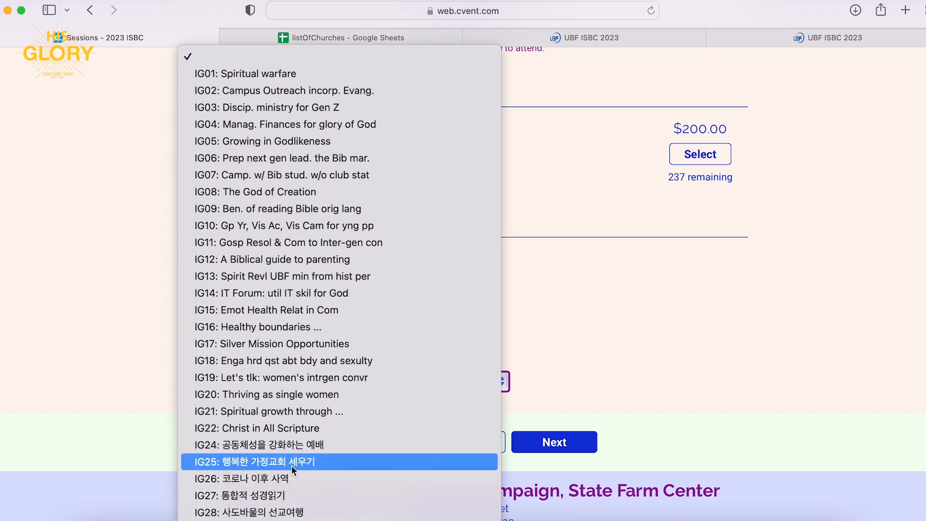
{"action": "left_click", "coordinate": [335, 327]}
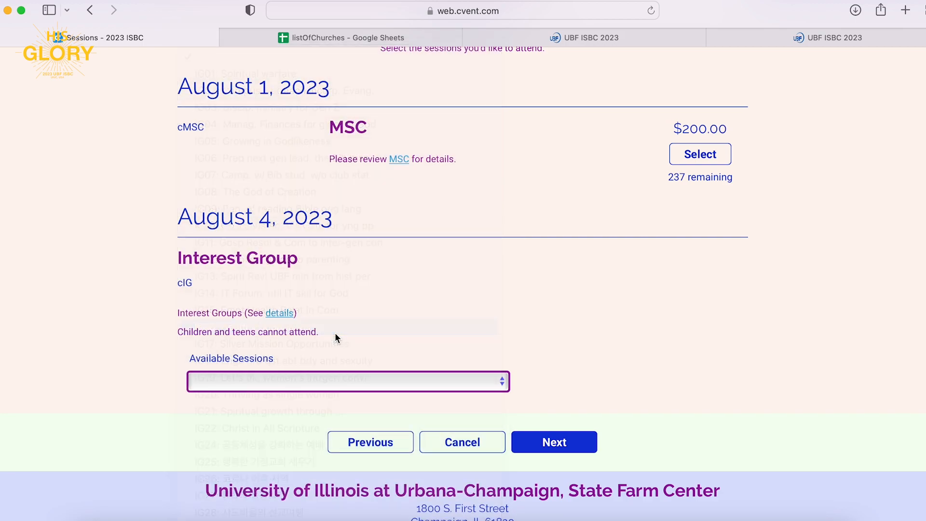
{"action": "scroll", "coordinate": [559, 422], "scroll_direction": "down", "scroll_amount": 3}
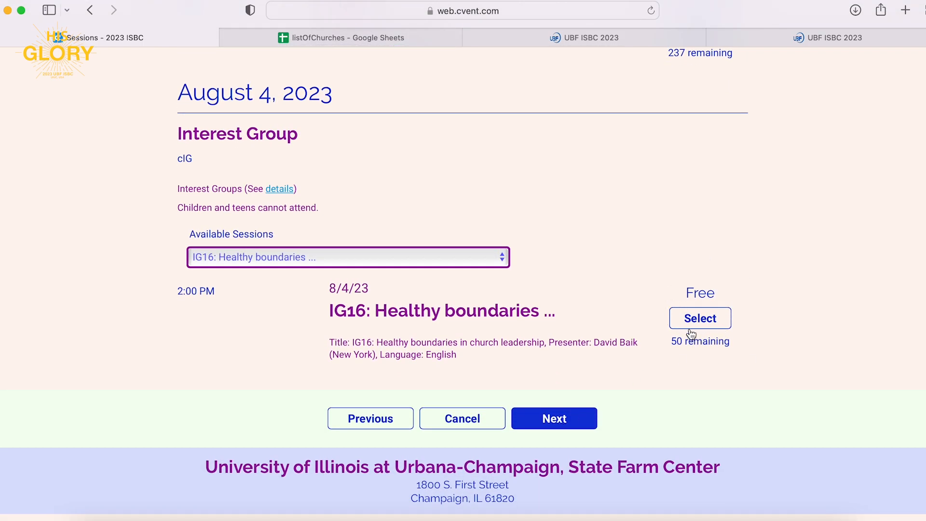
{"action": "left_click", "coordinate": [709, 318]}
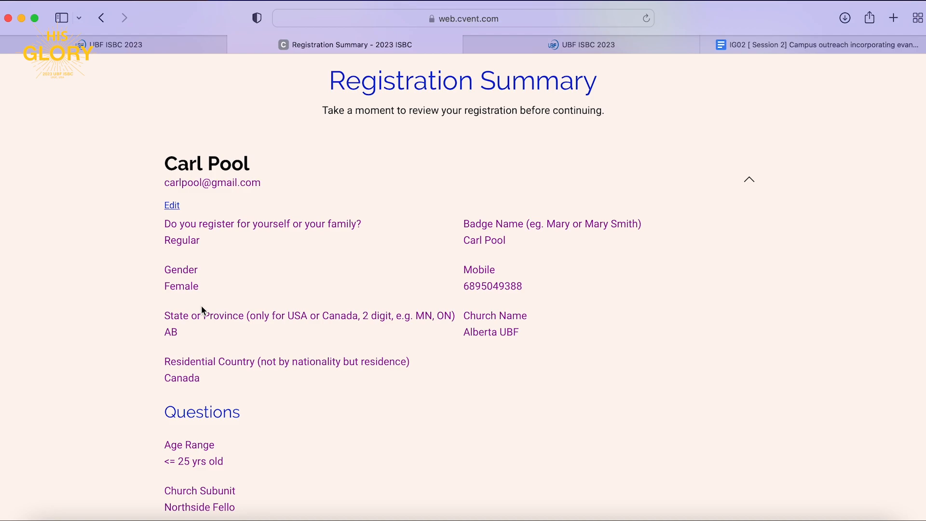
Review the summary listing $375.00 Graduates admission and the $0.00 IG16 session, then proceed to payment.
{"action": "scroll", "coordinate": [218, 373], "scroll_direction": "down", "scroll_amount": 7}
{"action": "scroll", "coordinate": [218, 372], "scroll_direction": "down", "scroll_amount": 8}
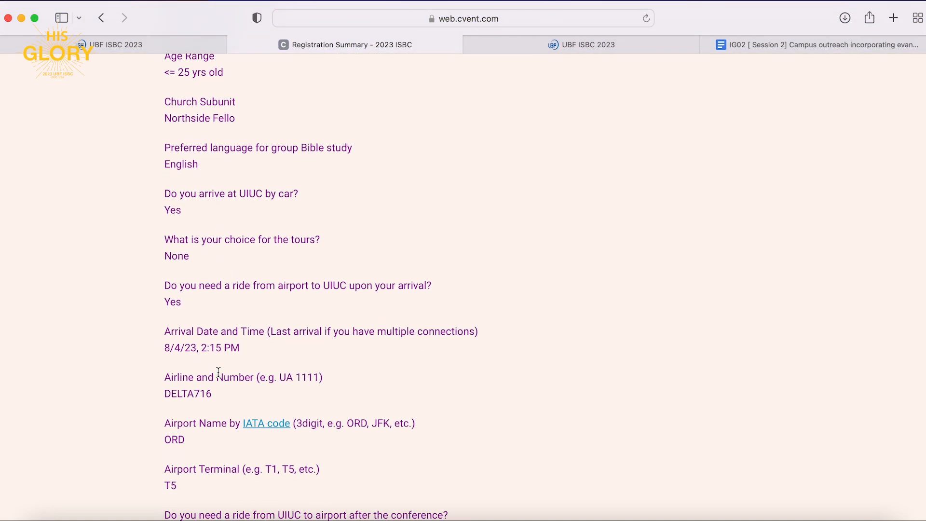
{"action": "scroll", "coordinate": [218, 371], "scroll_direction": "down", "scroll_amount": 10}
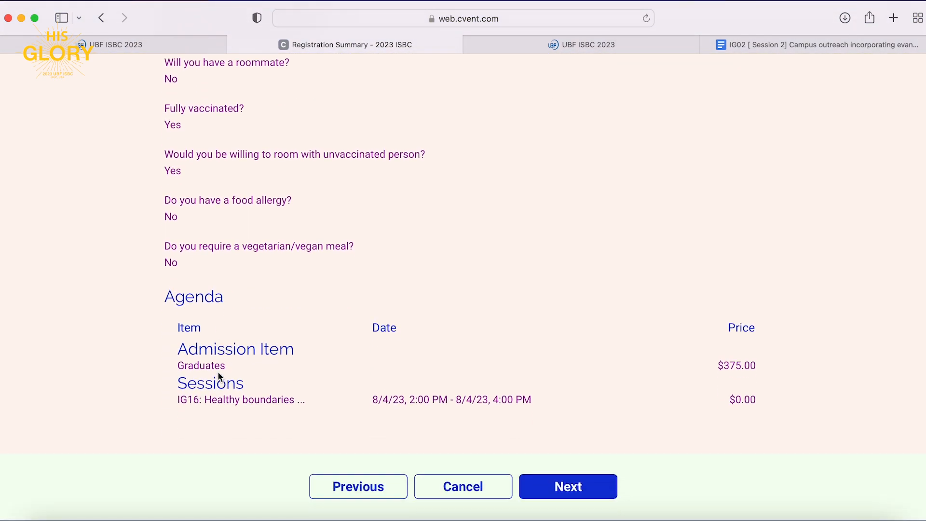
{"action": "scroll", "coordinate": [569, 381], "scroll_direction": "down", "scroll_amount": 1}
{"action": "left_click", "coordinate": [570, 379]}
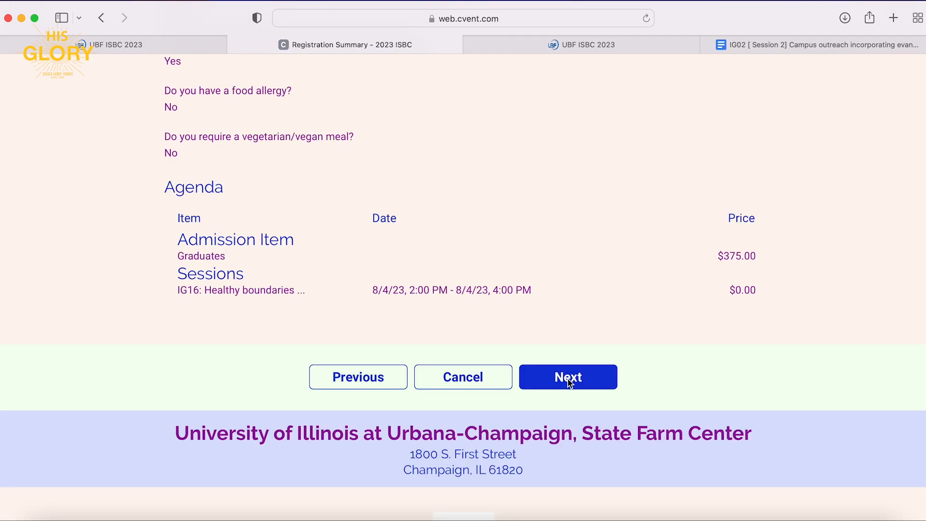
Pay by credit card with a partial payment of $100.
{"action": "scroll", "coordinate": [164, 233], "scroll_direction": "down", "scroll_amount": 4}
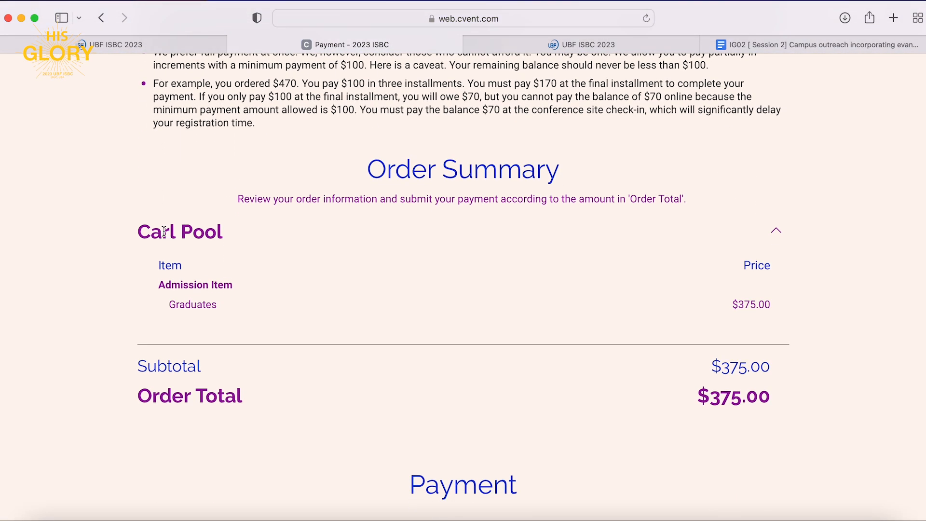
{"action": "scroll", "coordinate": [164, 230], "scroll_direction": "down", "scroll_amount": 4}
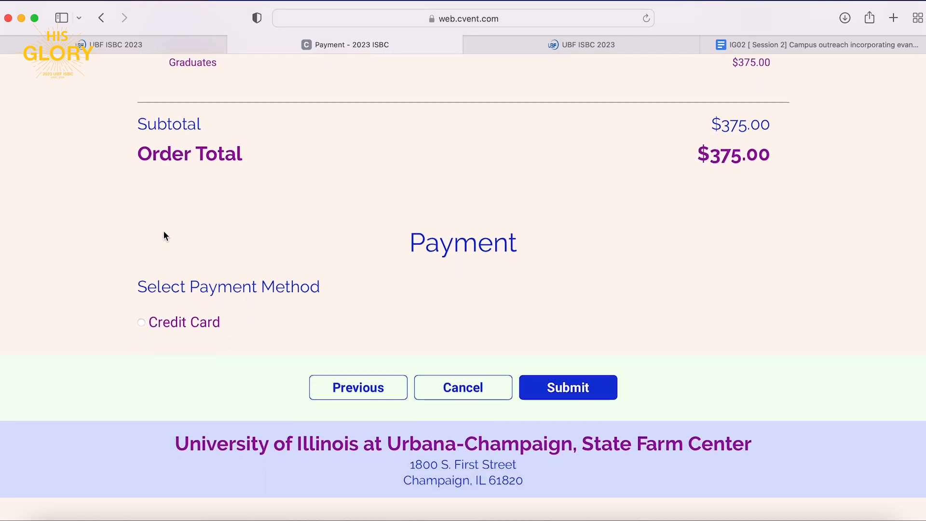
{"action": "left_click", "coordinate": [142, 310]}
{"action": "scroll", "coordinate": [162, 317], "scroll_direction": "down", "scroll_amount": 2}
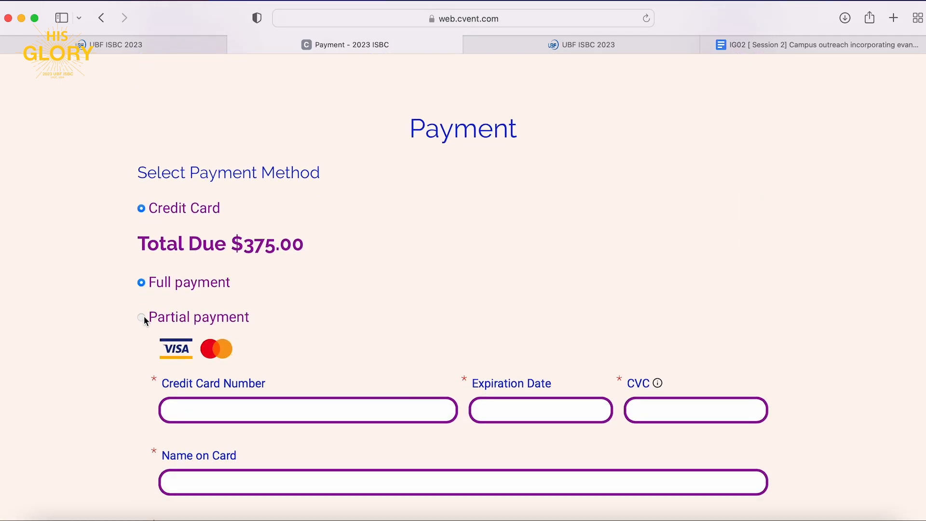
{"action": "left_click", "coordinate": [142, 317]}
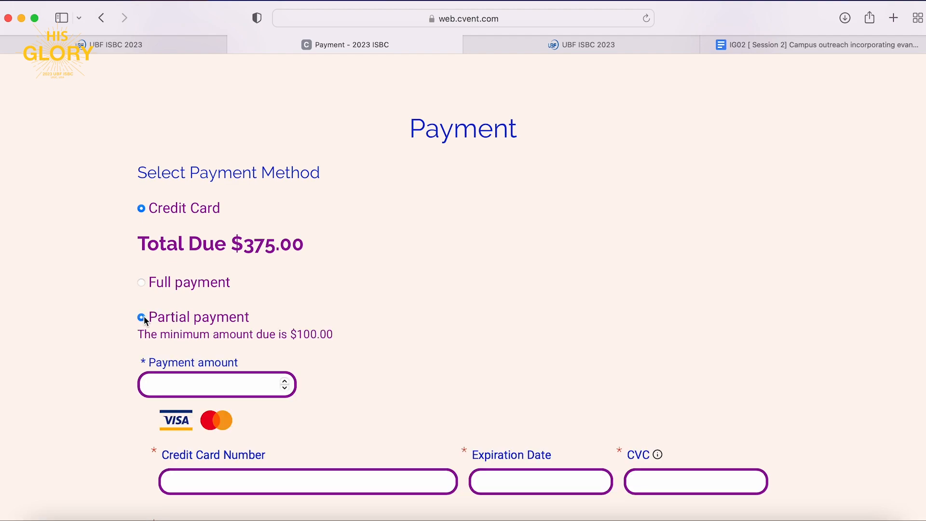
{"action": "scroll", "coordinate": [143, 316], "scroll_direction": "down", "scroll_amount": 3}
{"action": "left_click", "coordinate": [240, 251]}
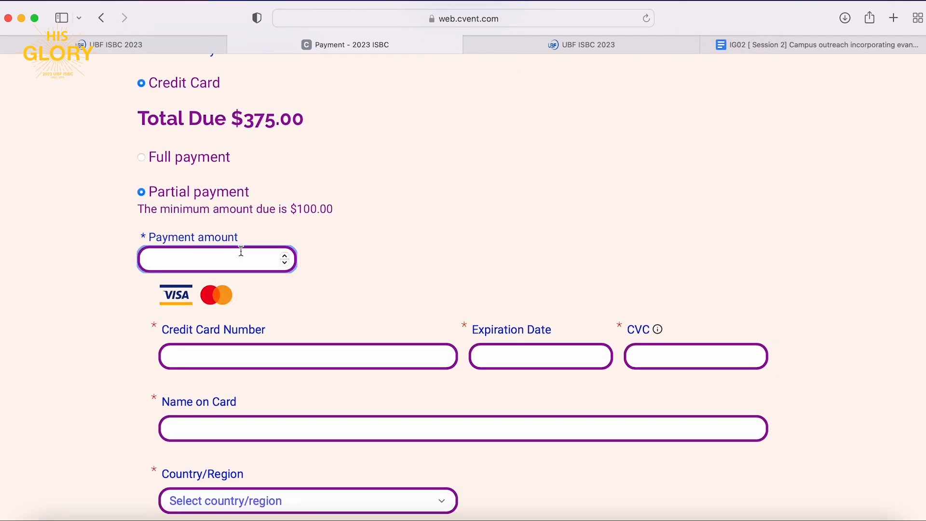
{"action": "type", "text": "100"}
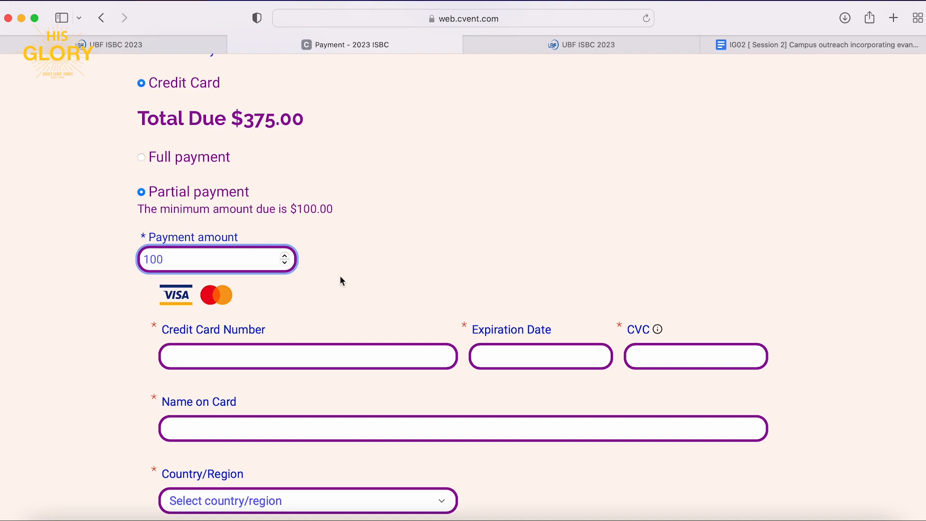
{"action": "left_click", "coordinate": [358, 287]}
Enter the card number, expiration date, security code and cardholder name.
{"action": "left_click", "coordinate": [260, 355]}
{"action": "key", "text": "super+v"}
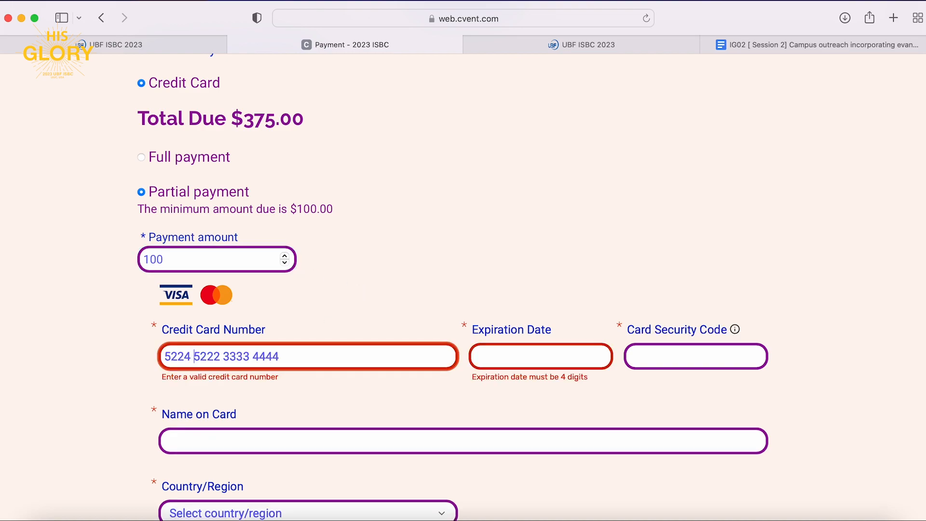
{"action": "left_click", "coordinate": [496, 354]}
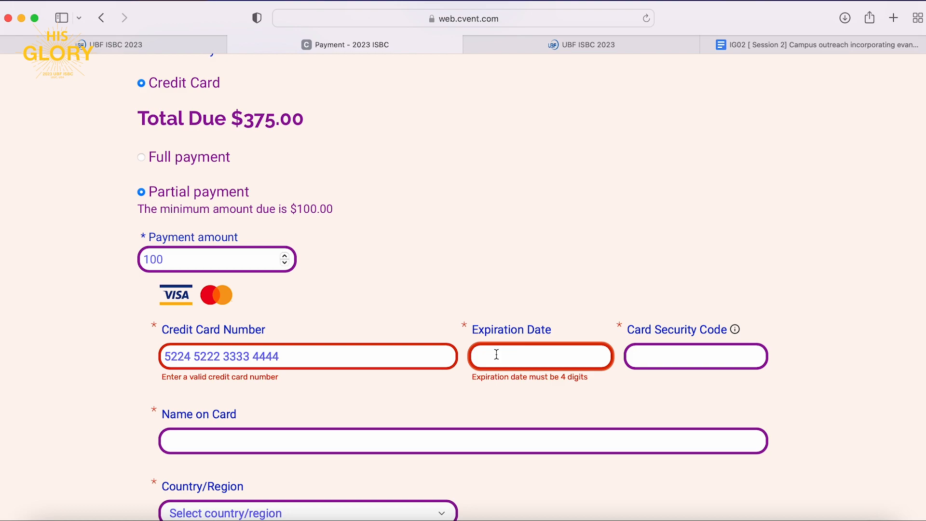
{"action": "key", "text": "Tab"}
{"action": "scroll", "coordinate": [478, 319], "scroll_direction": "down", "scroll_amount": 4}
{"action": "left_click", "coordinate": [478, 322]}
{"action": "type", "text": "Ca"}
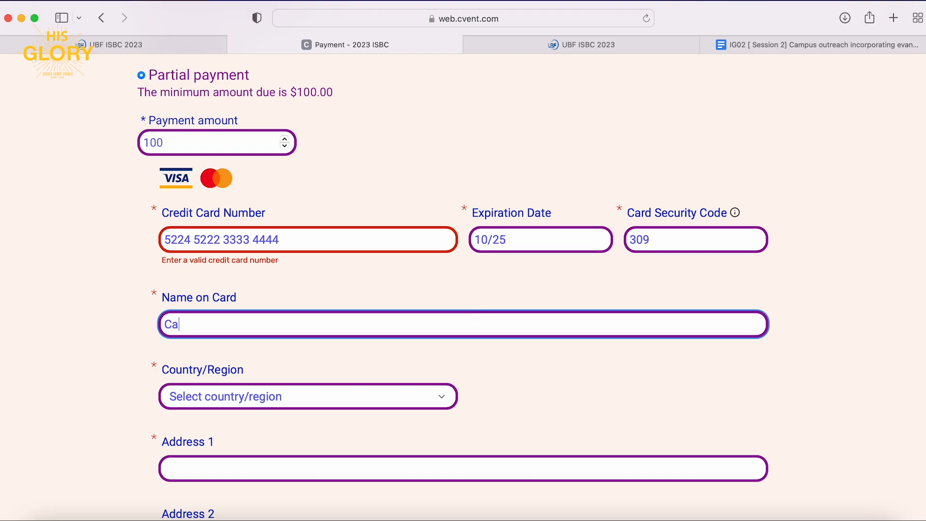
{"action": "type", "text": "rl L Pool"}
Fill in the billing address with country Canada and province Alberta.
{"action": "scroll", "coordinate": [229, 335], "scroll_direction": "down", "scroll_amount": 2}
{"action": "left_click", "coordinate": [242, 312]}
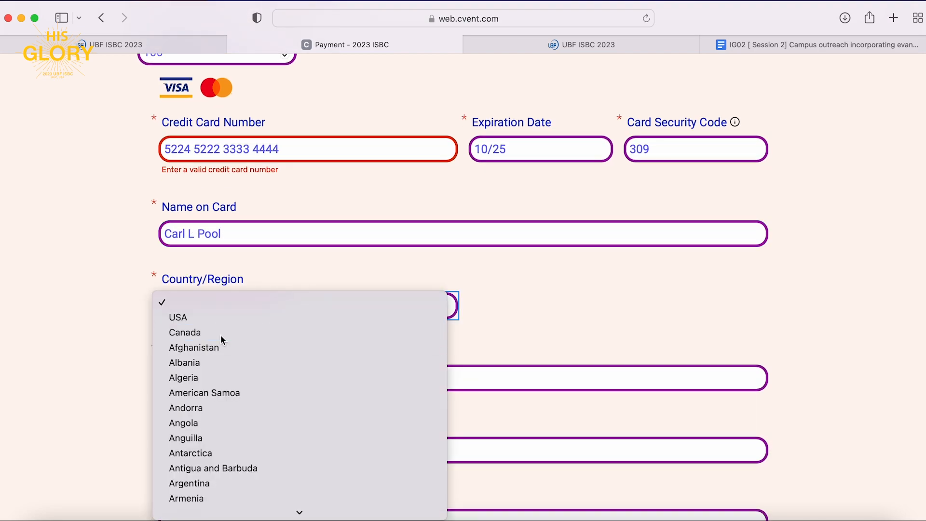
{"action": "left_click", "coordinate": [221, 335]}
{"action": "scroll", "coordinate": [220, 334], "scroll_direction": "down", "scroll_amount": 2}
{"action": "scroll", "coordinate": [221, 339], "scroll_direction": "down", "scroll_amount": 1}
{"action": "left_click", "coordinate": [243, 277]}
{"action": "type", "text": "123"}
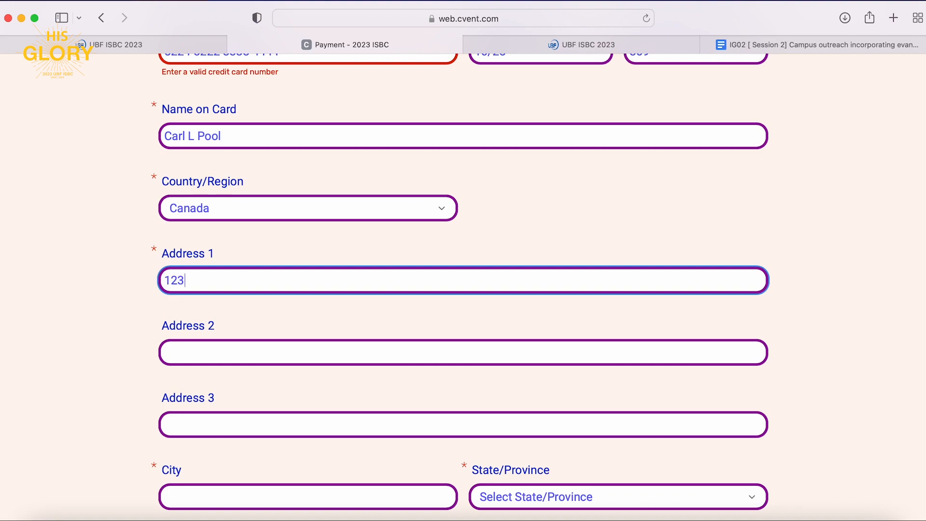
{"action": "type", "text": "4 North Street"}
{"action": "scroll", "coordinate": [198, 413], "scroll_direction": "down", "scroll_amount": 2}
{"action": "left_click", "coordinate": [198, 414]}
{"action": "type", "text": "Edmonton"}
{"action": "key", "text": "Tab"}
{"action": "key", "text": "a"}
Enter the billing postal code and submit the payment.
{"action": "left_click", "coordinate": [204, 498]}
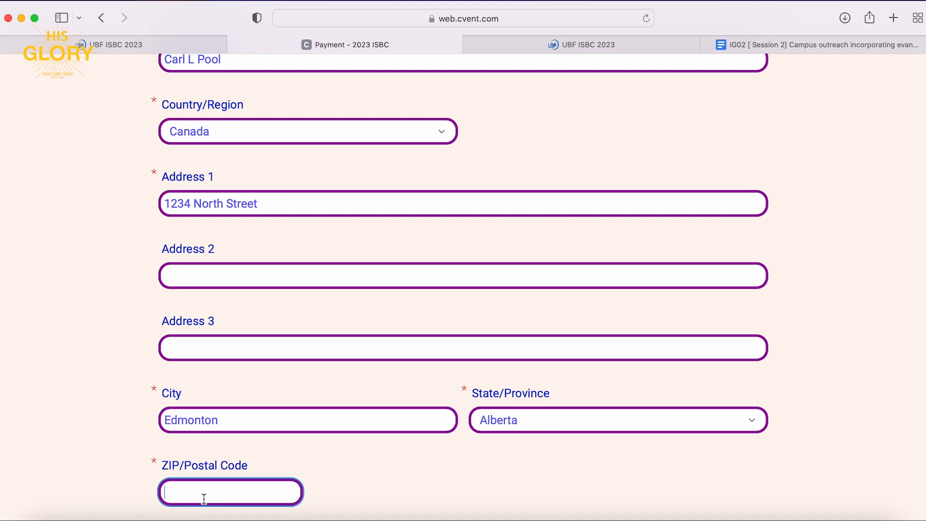
{"action": "type", "text": "T0A-T9X"}
{"action": "scroll", "coordinate": [565, 369], "scroll_direction": "down", "scroll_amount": 5}
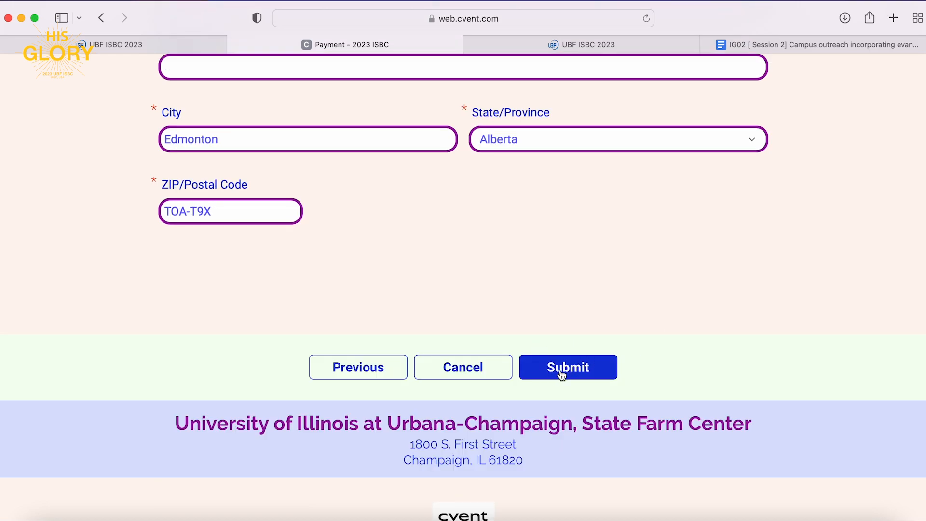
{"action": "left_click", "coordinate": [562, 374]}
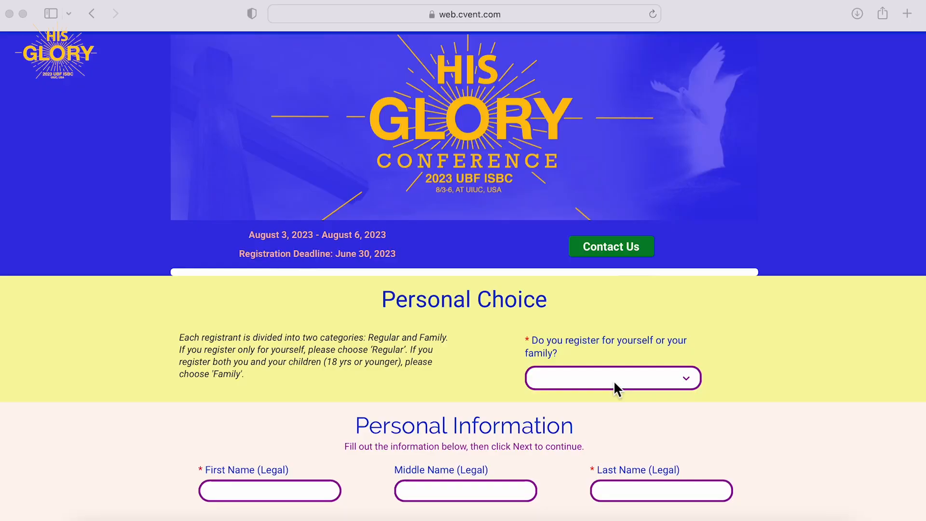
Choose Family registration and enter the registrant's first, last and badge names.
{"action": "scroll", "coordinate": [613, 389], "scroll_direction": "down", "scroll_amount": 3}
{"action": "scroll", "coordinate": [615, 384], "scroll_direction": "down", "scroll_amount": 5}
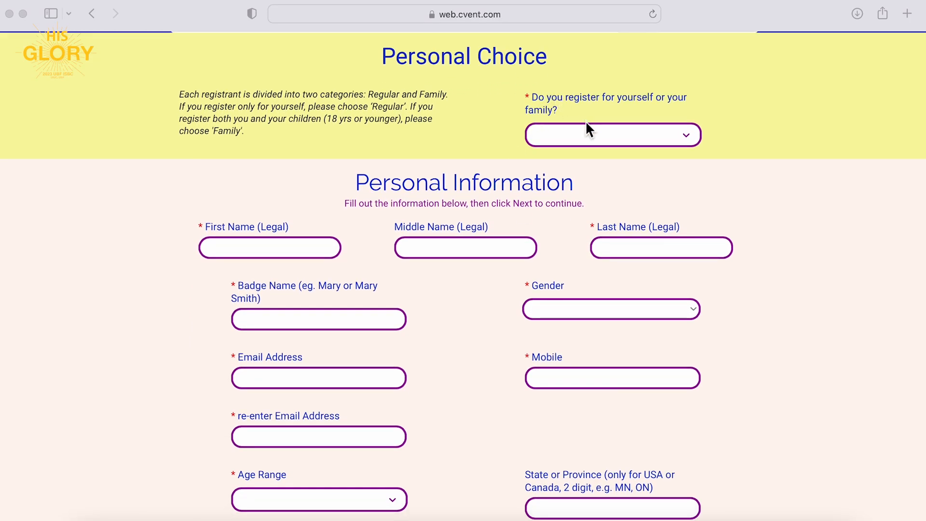
{"action": "left_click", "coordinate": [589, 127]}
{"action": "left_click", "coordinate": [589, 126]}
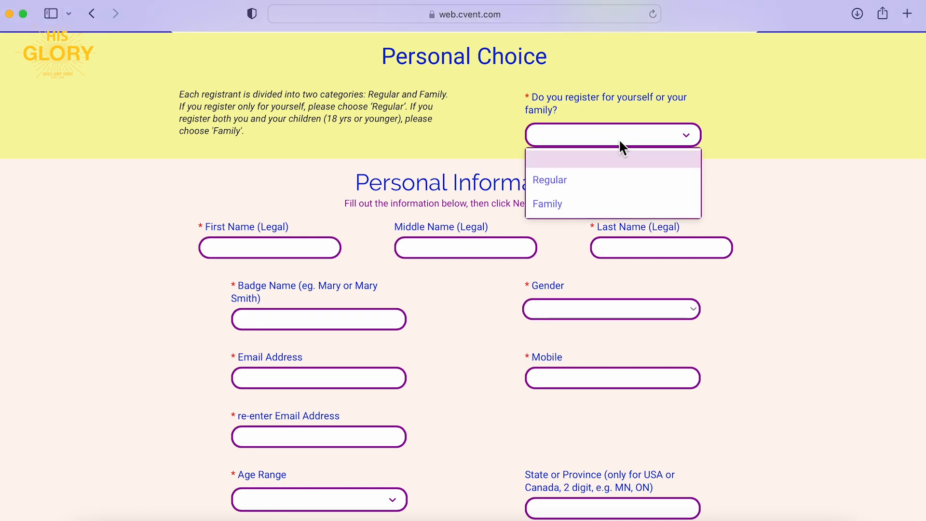
{"action": "left_click", "coordinate": [579, 200]}
{"action": "key", "text": "Tab"}
{"action": "type", "text": "Alinne"}
{"action": "key", "text": "Tab"}
{"action": "key", "text": "Tab"}
{"action": "type", "text": "Family"}
{"action": "key", "text": "Tab"}
{"action": "type", "text": "Alinne"}
Set gender to Female, then enter the email, its confirmation and the mobile number.
{"action": "key", "text": "Tab"}
{"action": "key", "text": "f"}
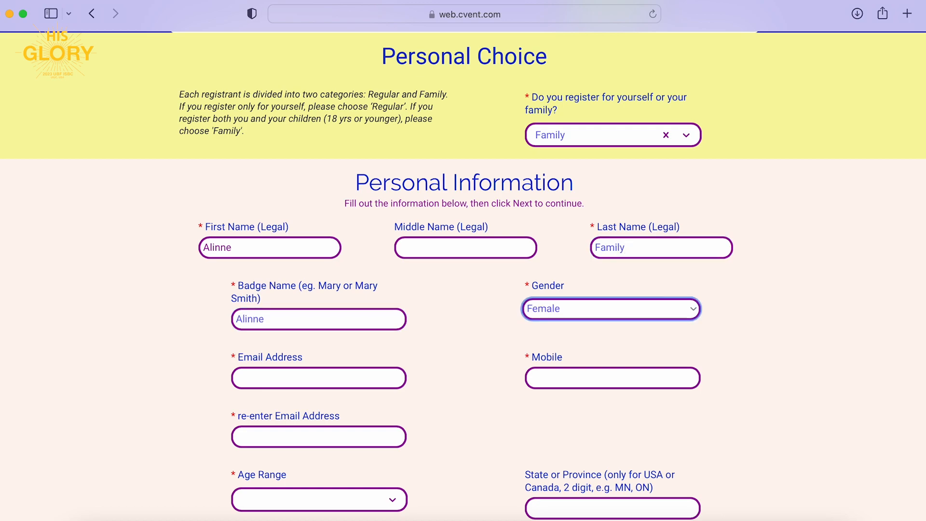
{"action": "key", "text": "Tab"}
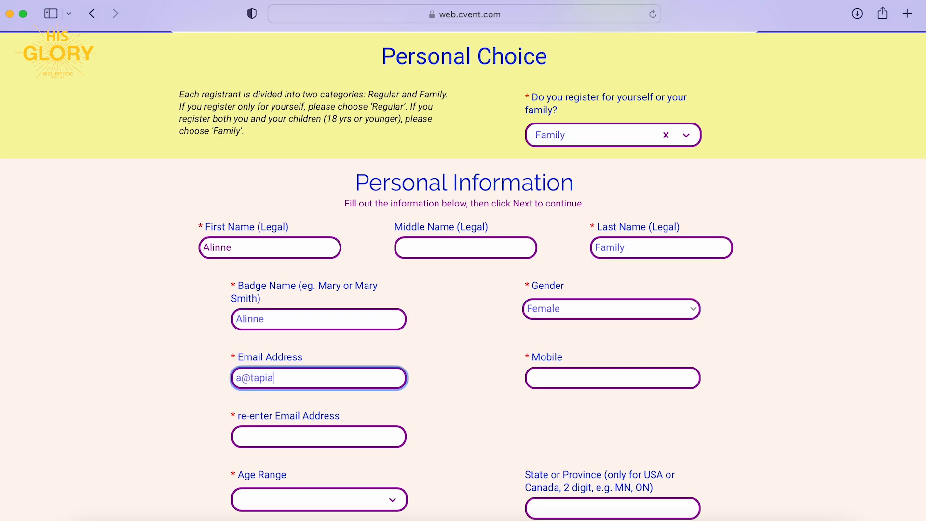
{"action": "key", "text": "Tab"}
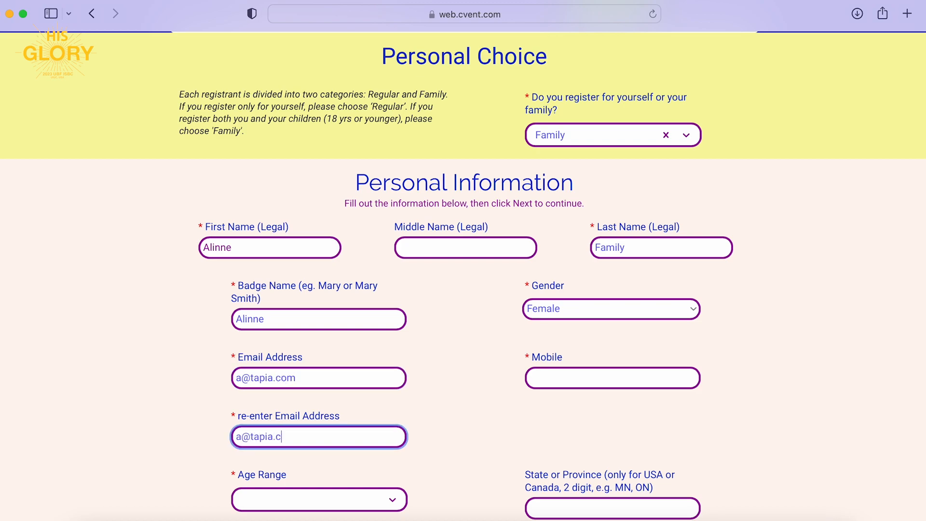
{"action": "left_click", "coordinate": [552, 378]}
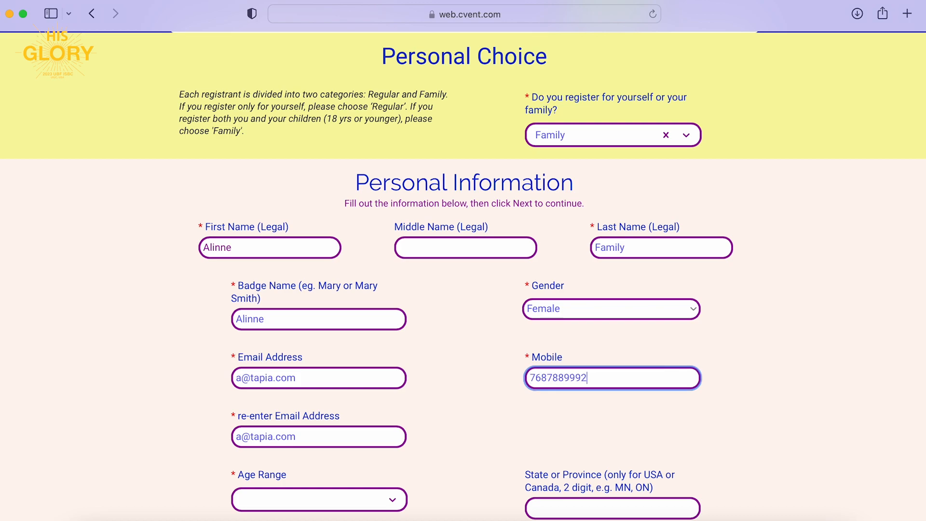
Set age range 26 - 35, state AB, church Edmonton and church subunit Northside.
{"action": "scroll", "coordinate": [374, 436], "scroll_direction": "down", "scroll_amount": 5}
{"action": "left_click", "coordinate": [367, 432]}
{"action": "left_click", "coordinate": [302, 437]}
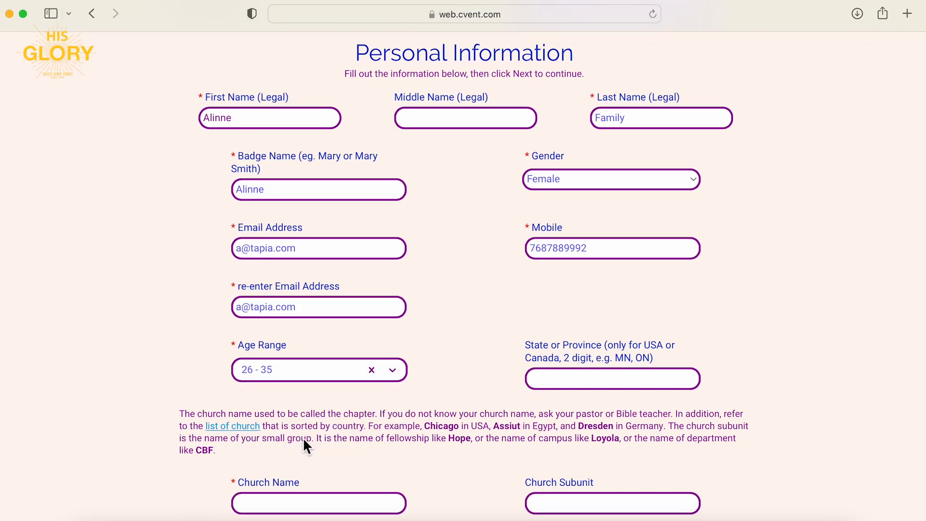
{"action": "left_click", "coordinate": [545, 379]}
{"action": "type", "text": "AB"}
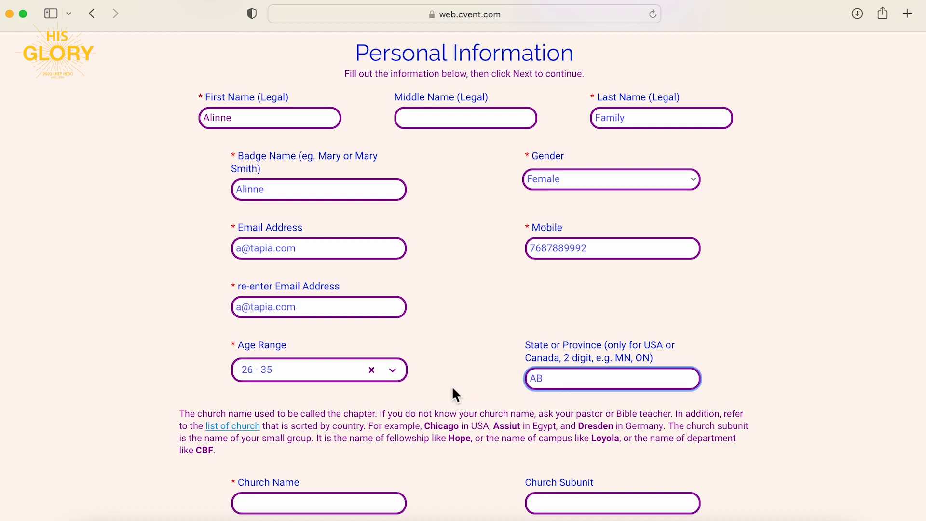
{"action": "scroll", "coordinate": [452, 386], "scroll_direction": "down", "scroll_amount": 6}
{"action": "left_click", "coordinate": [357, 352]}
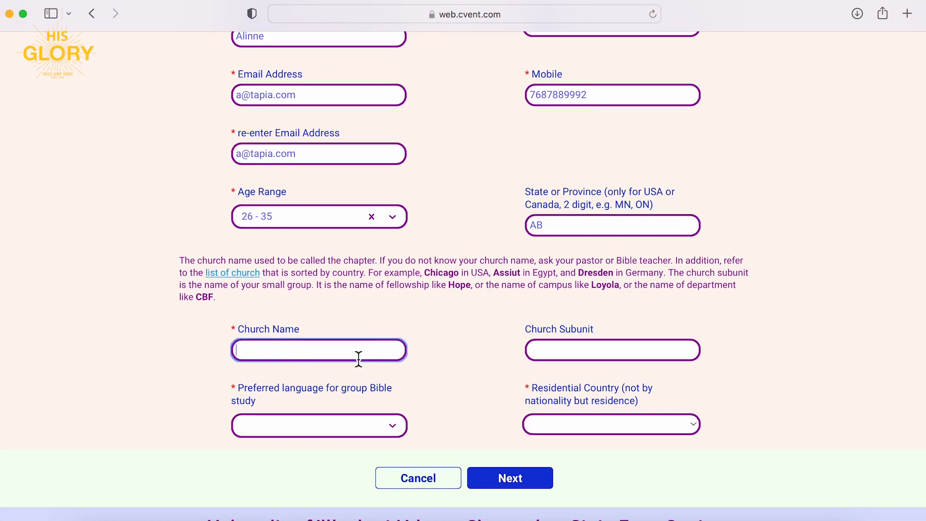
{"action": "type", "text": "Edmonton"}
{"action": "key", "text": "Tab"}
{"action": "type", "text": "Northside"}
Set the study language to English and the residential country to Canada.
{"action": "key", "text": "Tab"}
{"action": "left_click", "coordinate": [300, 425]}
{"action": "left_click", "coordinate": [308, 461]}
{"action": "left_click", "coordinate": [557, 426]}
{"action": "key", "text": "u"}
{"action": "key", "text": "s"}
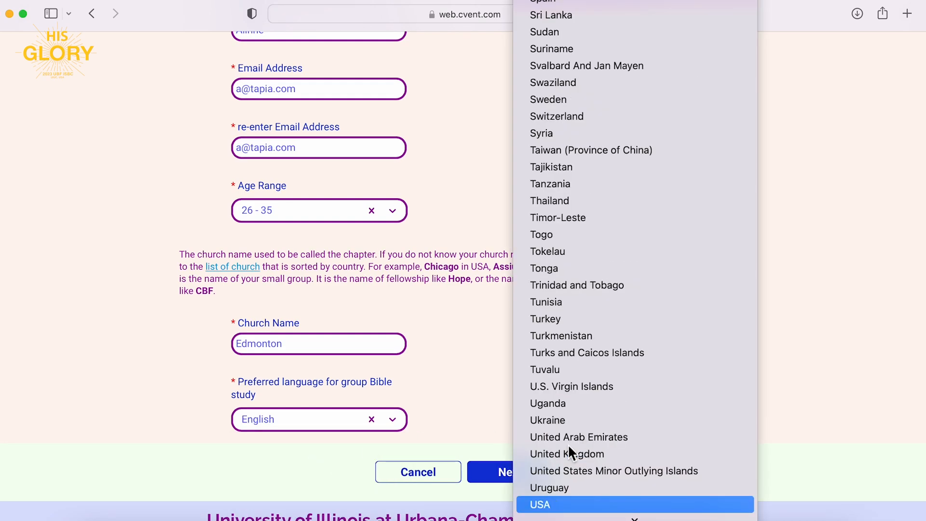
{"action": "key", "text": "c"}
{"action": "key", "text": "a"}
{"action": "key", "text": "n"}
{"action": "left_click", "coordinate": [578, 41]}
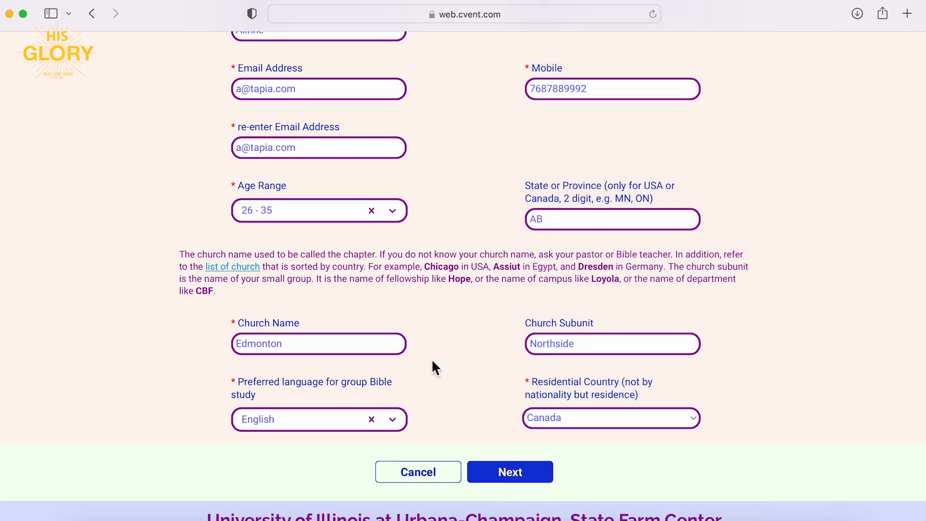
{"action": "scroll", "coordinate": [433, 368], "scroll_direction": "up", "scroll_amount": 2}
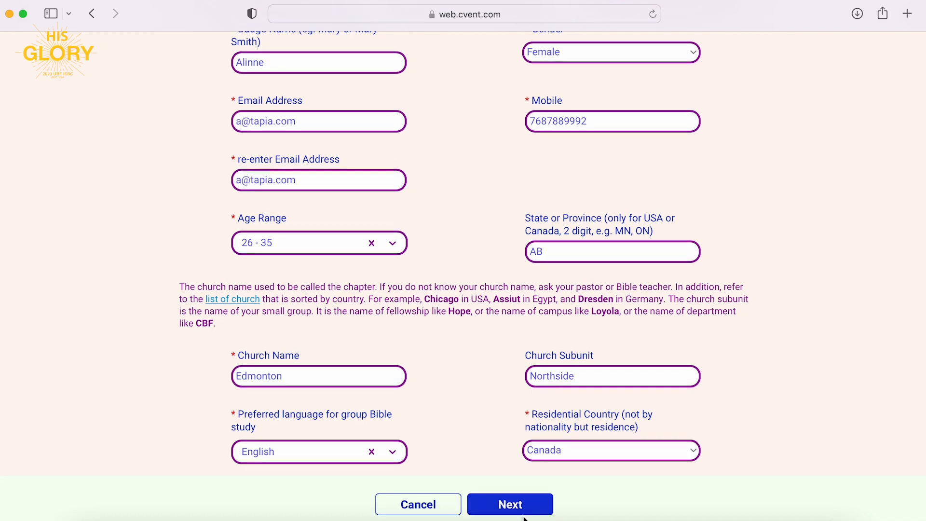
Try to continue, then re-enter the cleared confirmation email.
{"action": "left_click", "coordinate": [525, 514]}
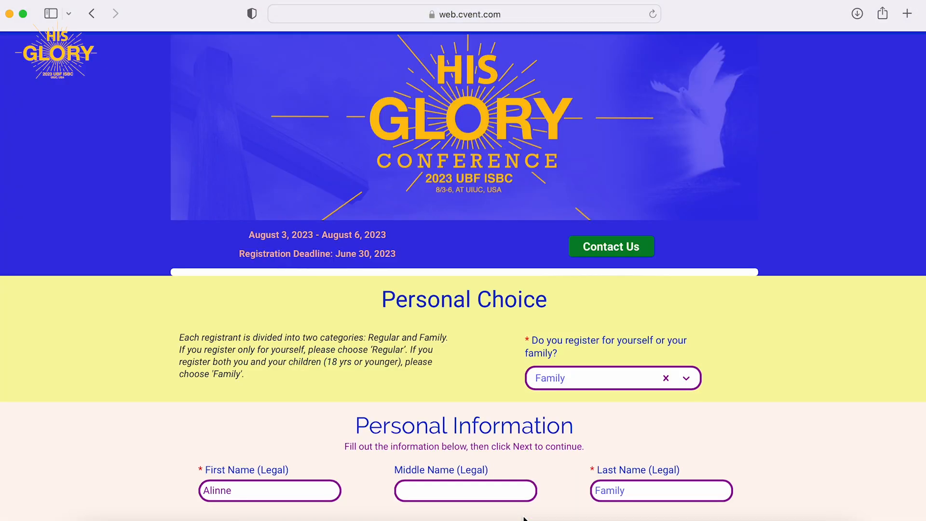
{"action": "scroll", "coordinate": [525, 517], "scroll_direction": "down", "scroll_amount": 10}
{"action": "scroll", "coordinate": [525, 518], "scroll_direction": "down", "scroll_amount": 5}
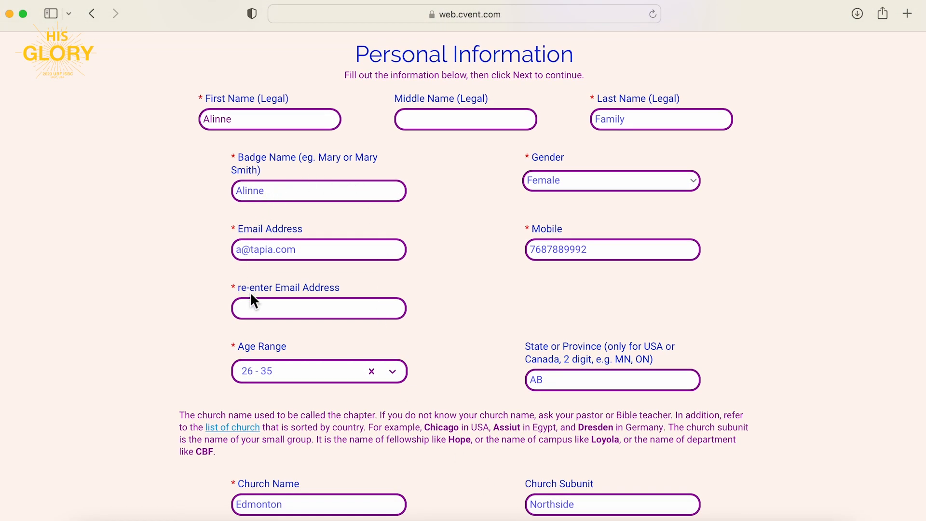
{"action": "left_click", "coordinate": [265, 308]}
{"action": "left_click", "coordinate": [432, 297]}
{"action": "scroll", "coordinate": [481, 383], "scroll_direction": "down", "scroll_amount": 3}
{"action": "scroll", "coordinate": [482, 382], "scroll_direction": "down", "scroll_amount": 3}
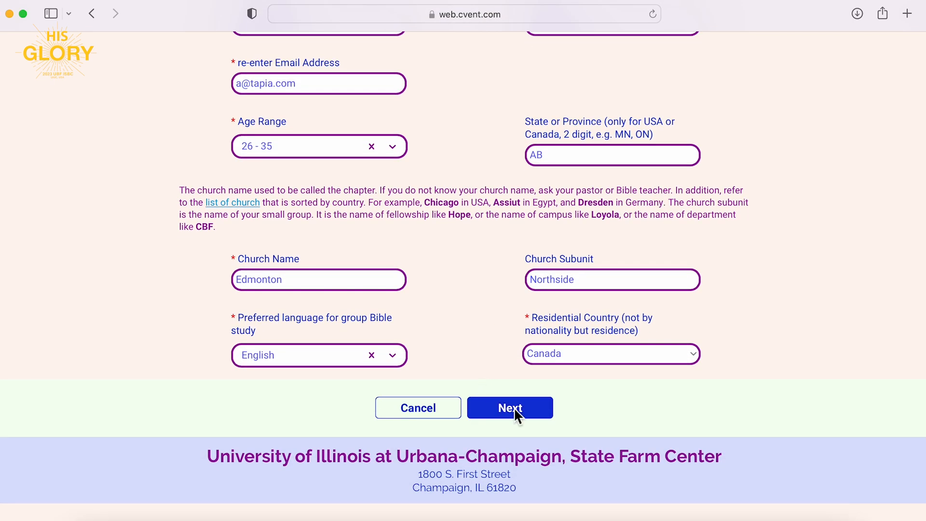
Go to Children Information and start a new child with the child's first and last name.
{"action": "left_click", "coordinate": [515, 411]}
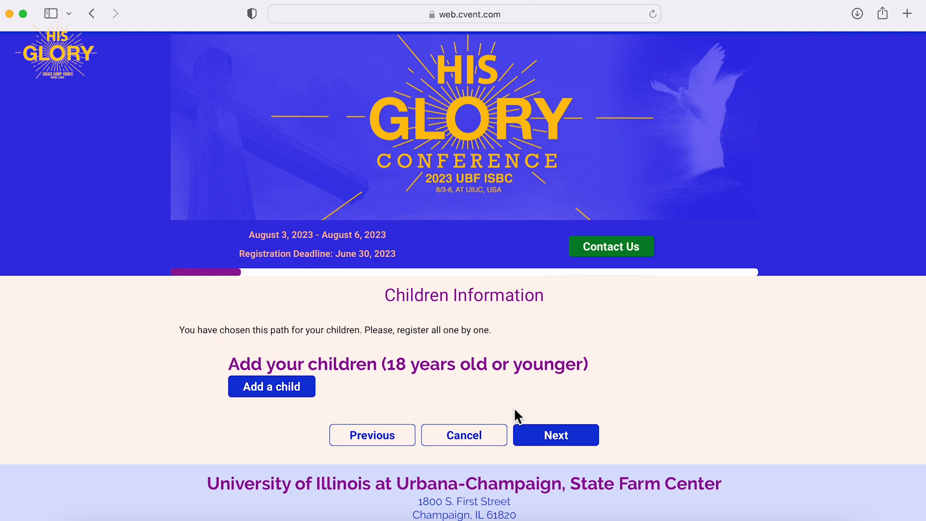
{"action": "scroll", "coordinate": [515, 411], "scroll_direction": "down", "scroll_amount": 3}
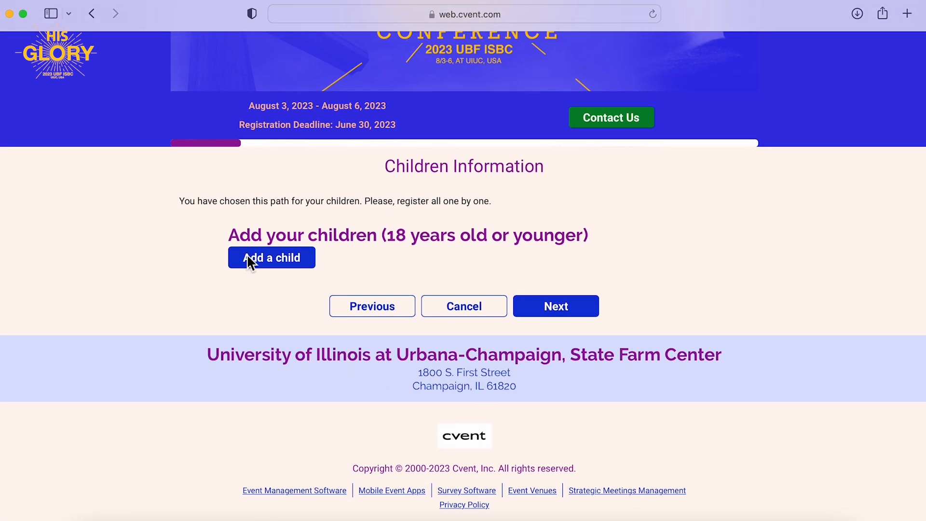
{"action": "left_click", "coordinate": [290, 259]}
{"action": "left_click", "coordinate": [318, 203]}
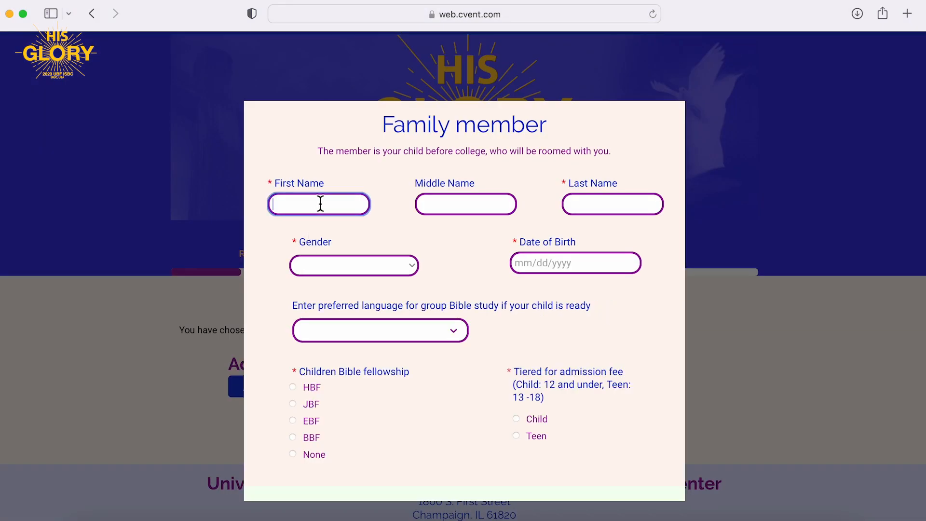
{"action": "type", "text": "Baby"}
{"action": "key", "text": "Tab"}
{"action": "key", "text": "Tab"}
{"action": "type", "text": "One"}
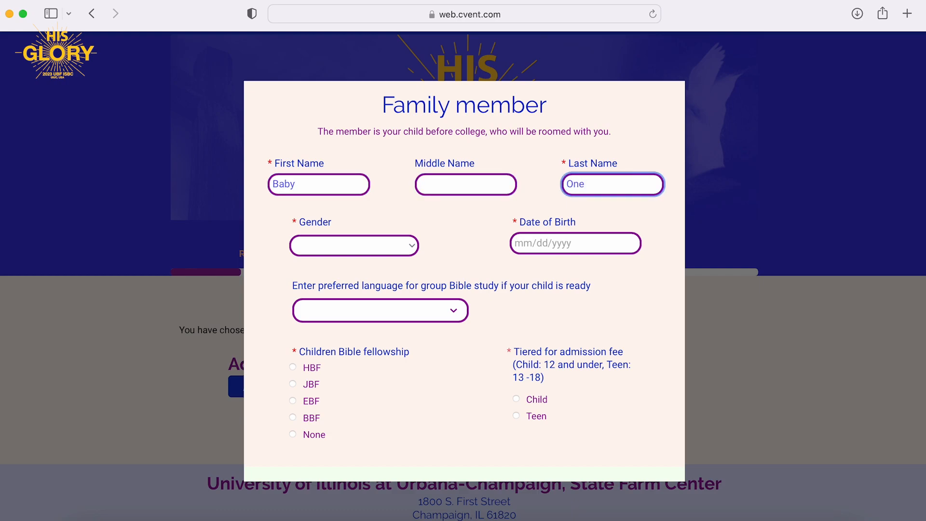
Make the child Male, born 01/21/2002, with English Bible study, then add the child.
{"action": "left_click", "coordinate": [300, 245]}
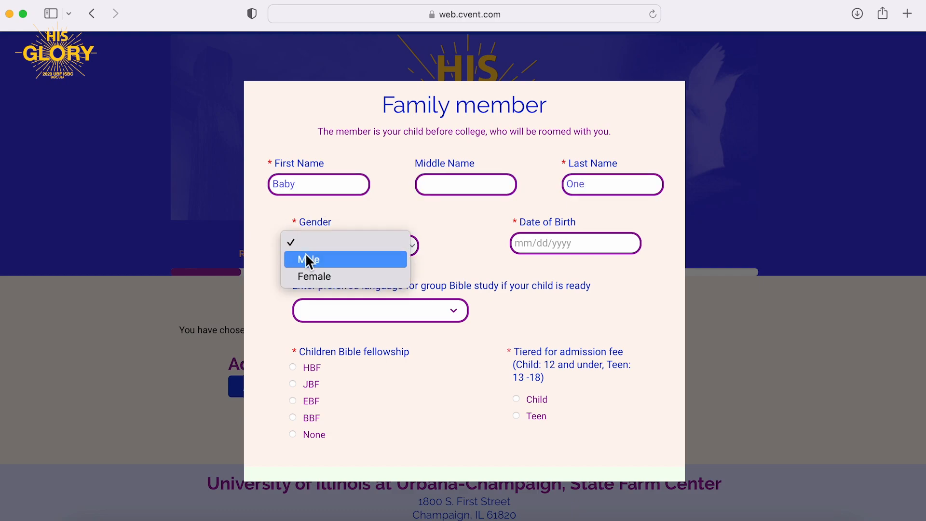
{"action": "left_click", "coordinate": [316, 259]}
{"action": "left_click", "coordinate": [533, 244]}
{"action": "left_click", "coordinate": [592, 268]}
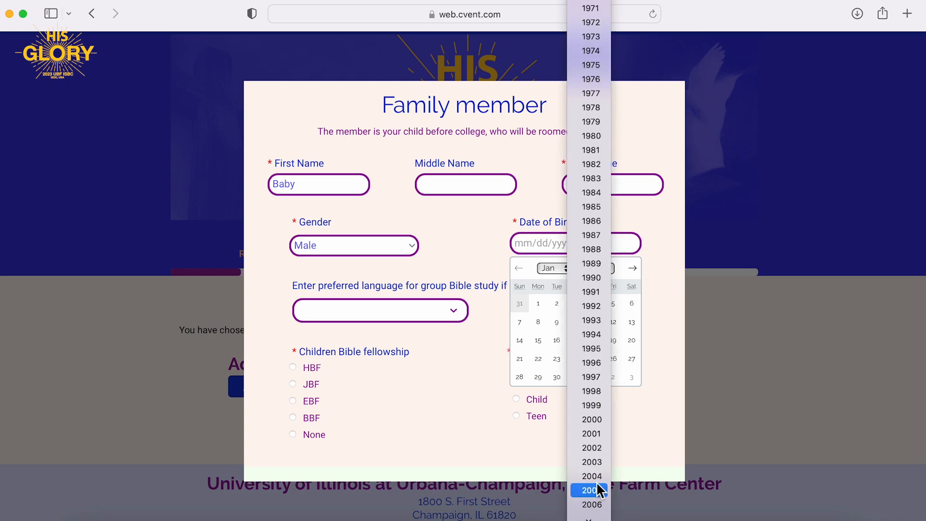
{"action": "left_click", "coordinate": [593, 448]}
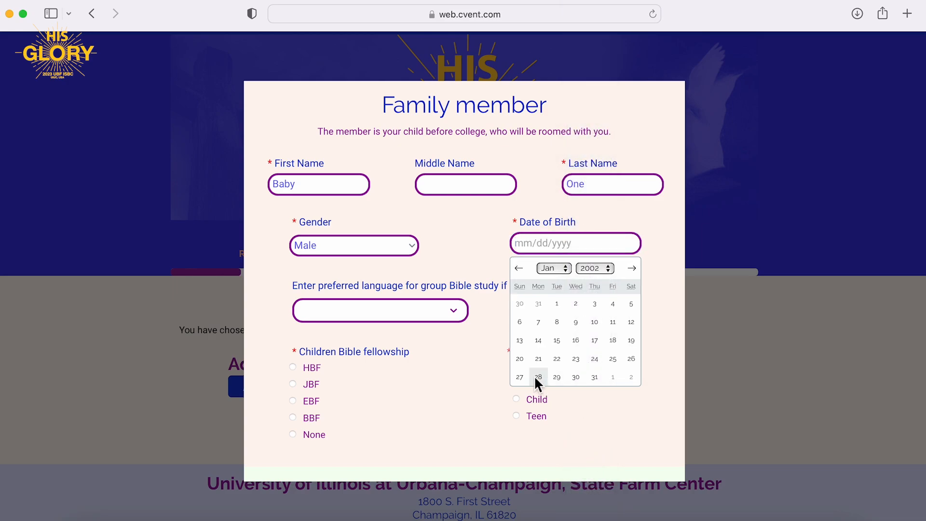
{"action": "left_click", "coordinate": [539, 359]}
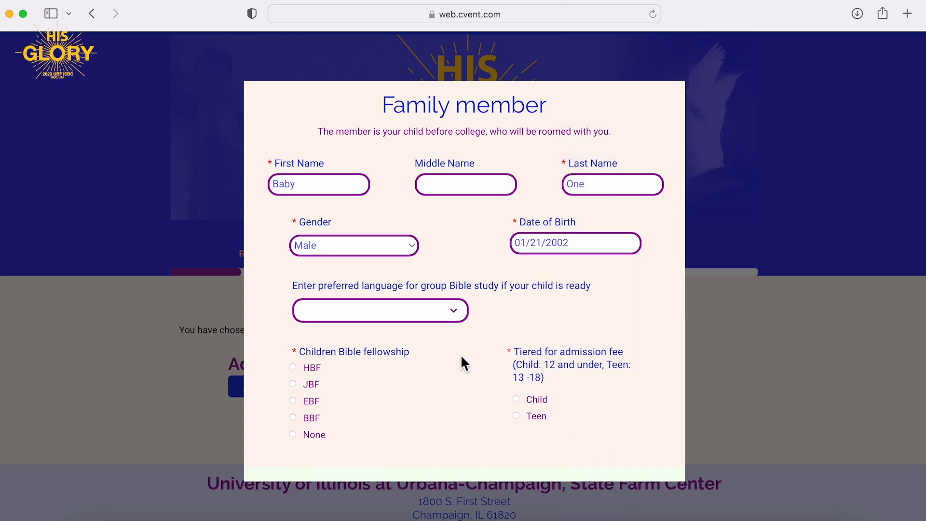
{"action": "left_click", "coordinate": [441, 310]}
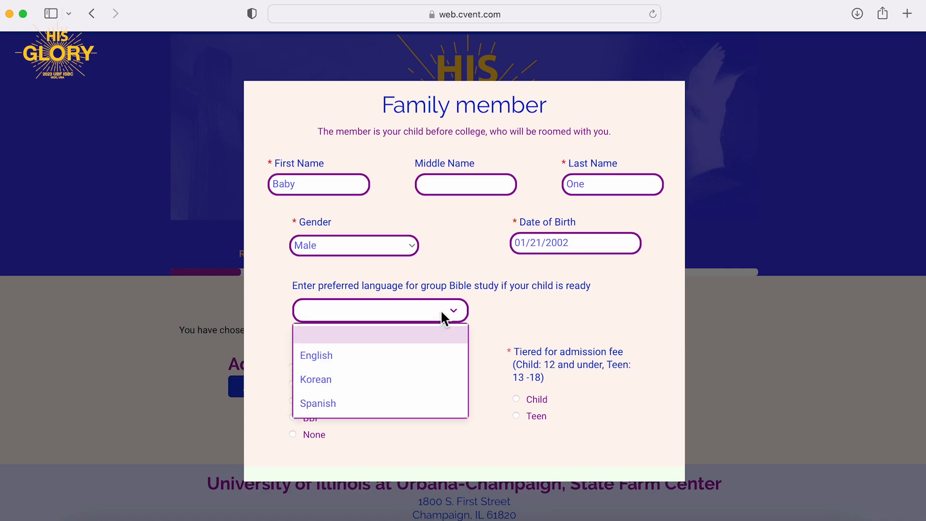
{"action": "left_click", "coordinate": [391, 357]}
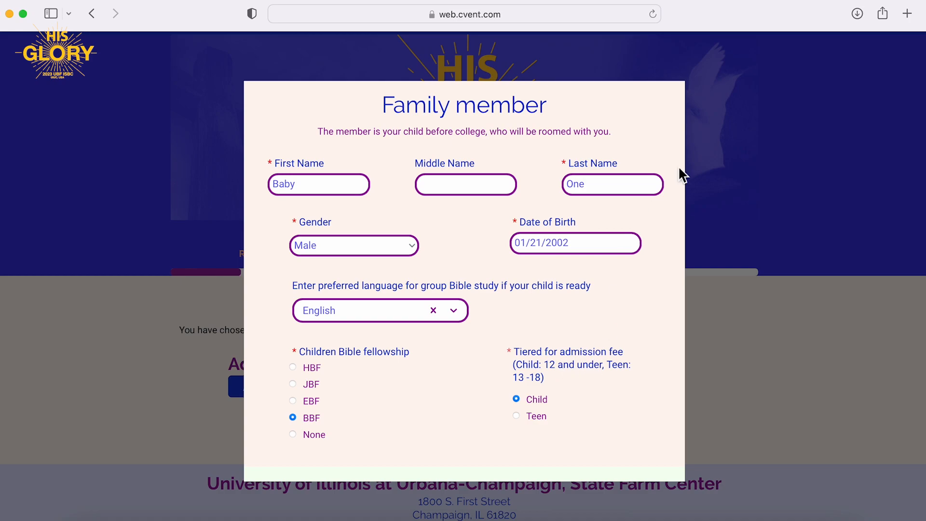
{"action": "scroll", "coordinate": [544, 437], "scroll_direction": "down", "scroll_amount": 1}
{"action": "scroll", "coordinate": [542, 433], "scroll_direction": "down", "scroll_amount": 2}
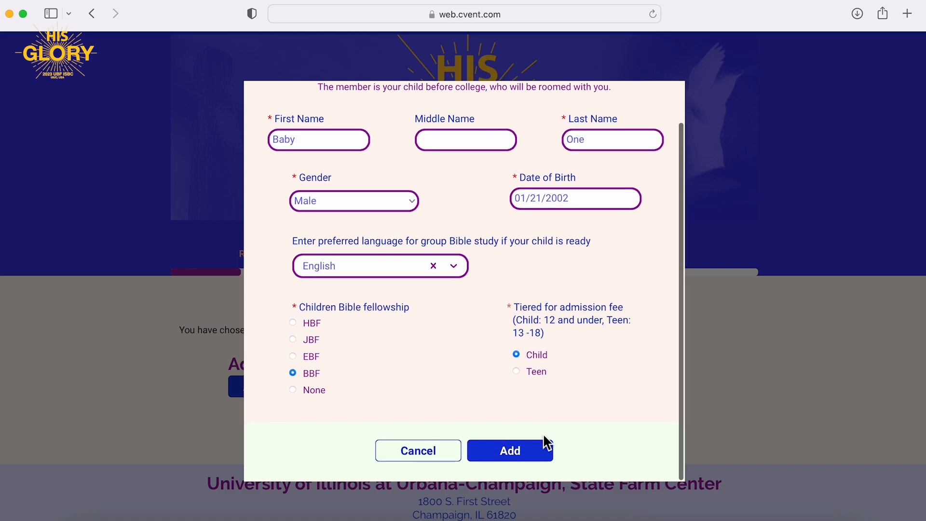
{"action": "left_click", "coordinate": [519, 454]}
{"action": "scroll", "coordinate": [360, 387], "scroll_direction": "down", "scroll_amount": 2}
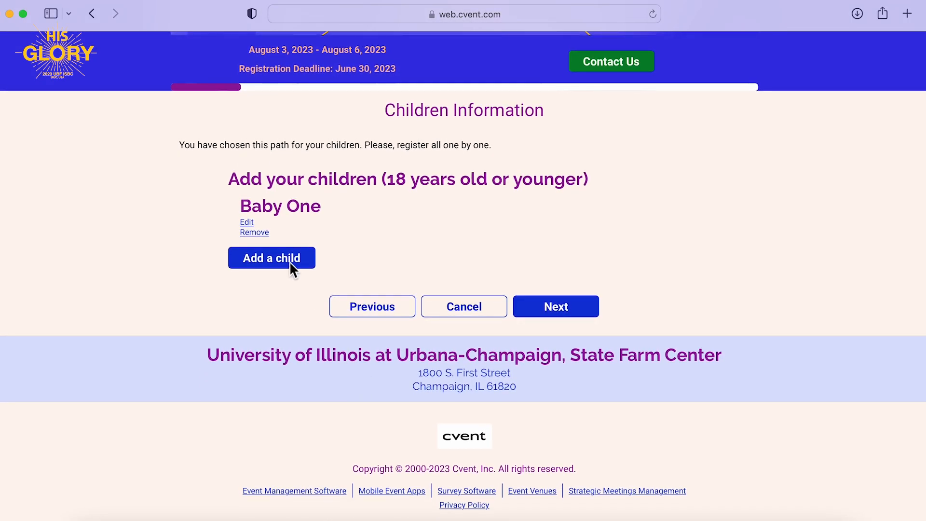
Start a second child with the child's first and last name and Male gender.
{"action": "left_click", "coordinate": [291, 264]}
{"action": "left_click", "coordinate": [337, 188]}
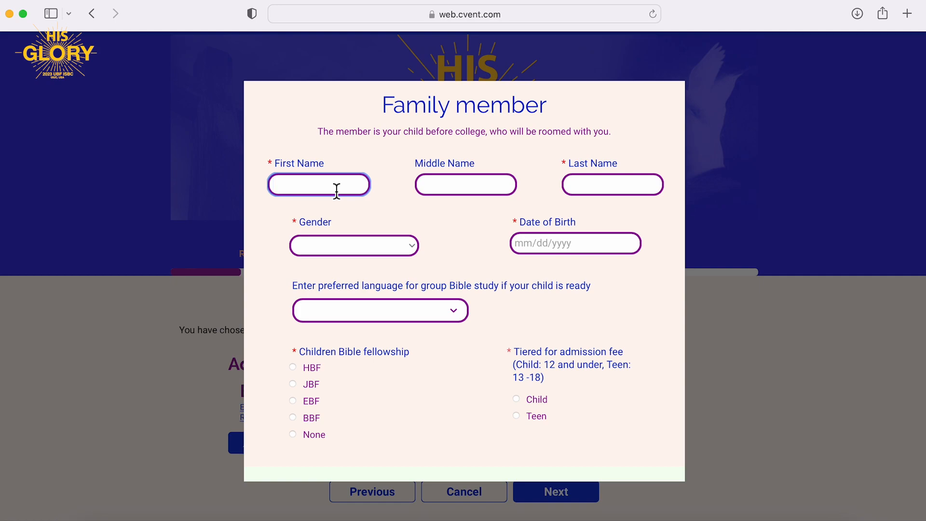
{"action": "type", "text": "Child"}
{"action": "key", "text": "Tab"}
{"action": "key", "text": "Tab"}
{"action": "type", "text": "Two"}
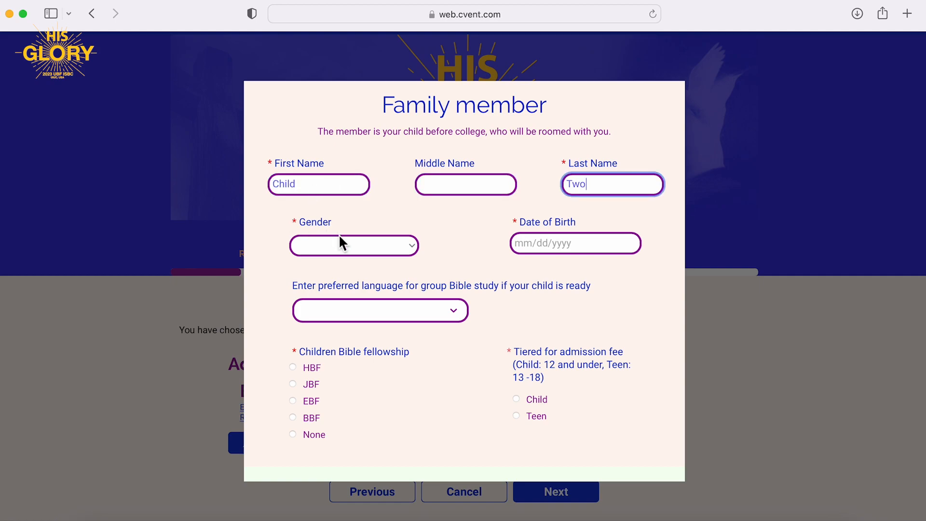
{"action": "left_click", "coordinate": [340, 243]}
{"action": "left_click", "coordinate": [343, 259]}
Set birth date January 2 and English Bible study, add the child, and continue to Registration Items.
{"action": "left_click", "coordinate": [581, 246]}
{"action": "left_click", "coordinate": [562, 304]}
{"action": "left_click", "coordinate": [387, 321]}
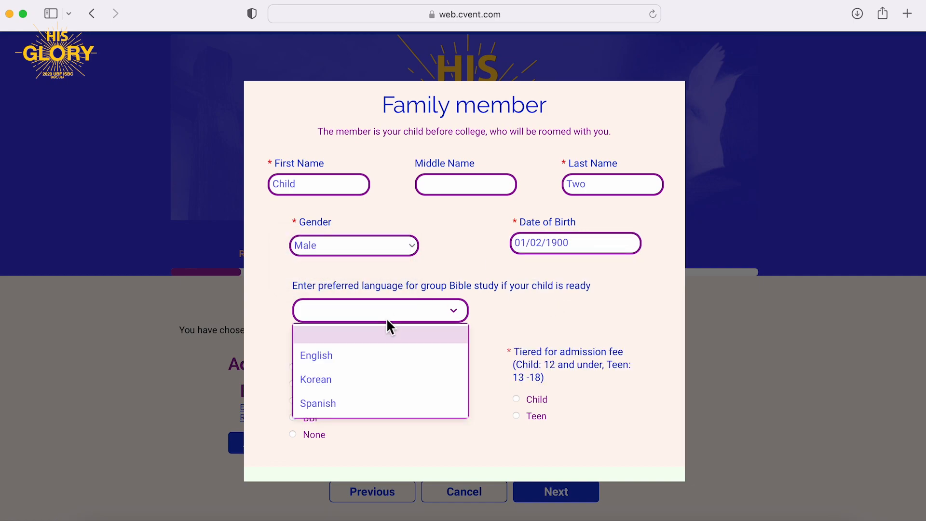
{"action": "left_click", "coordinate": [367, 352]}
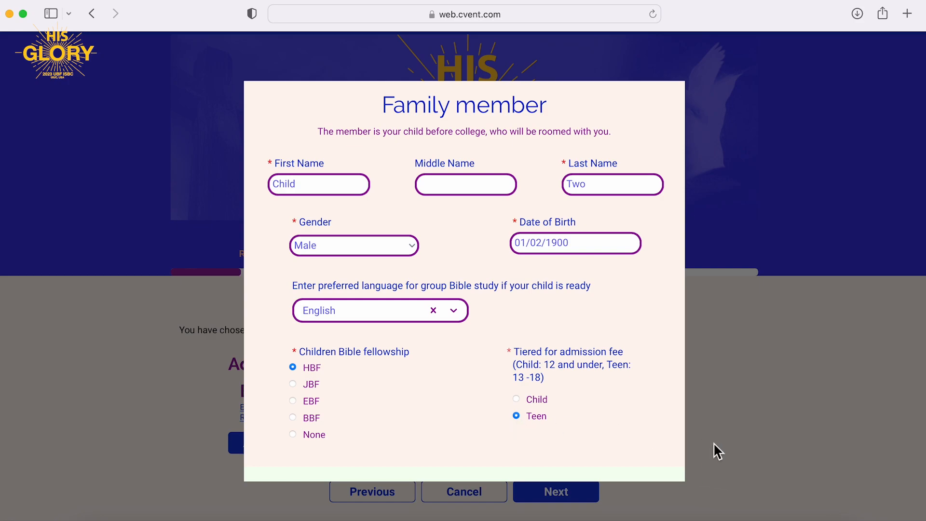
{"action": "scroll", "coordinate": [563, 401], "scroll_direction": "down", "scroll_amount": 2}
{"action": "left_click", "coordinate": [519, 453]}
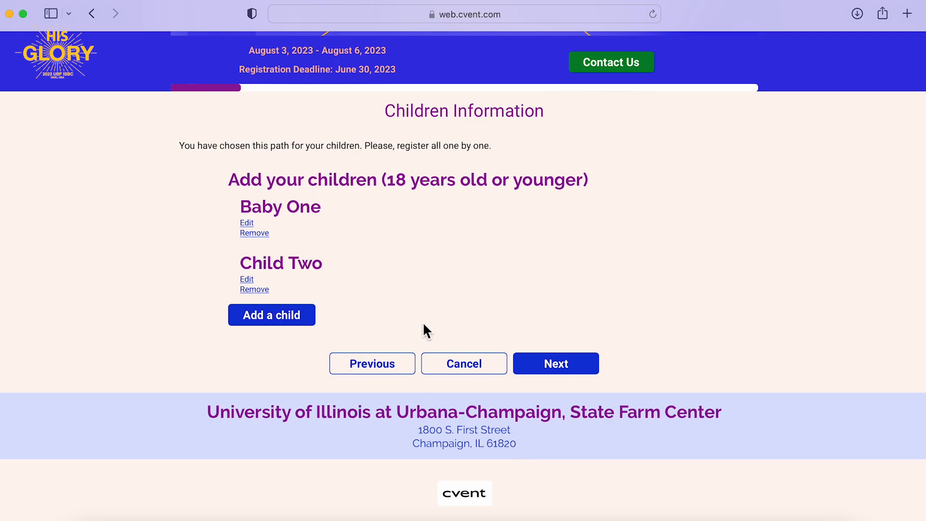
{"action": "scroll", "coordinate": [424, 329], "scroll_direction": "up", "scroll_amount": 2}
{"action": "scroll", "coordinate": [574, 353], "scroll_direction": "down", "scroll_amount": 3}
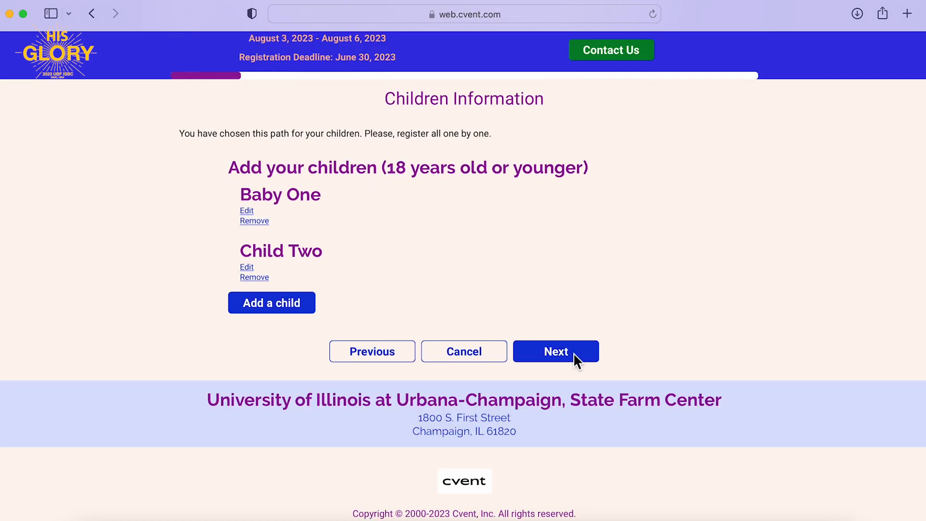
{"action": "left_click", "coordinate": [575, 354]}
Review the Children ($175), Teen ($225) and Graduates items, then continue to Personal Information.
{"action": "scroll", "coordinate": [578, 362], "scroll_direction": "down", "scroll_amount": 5}
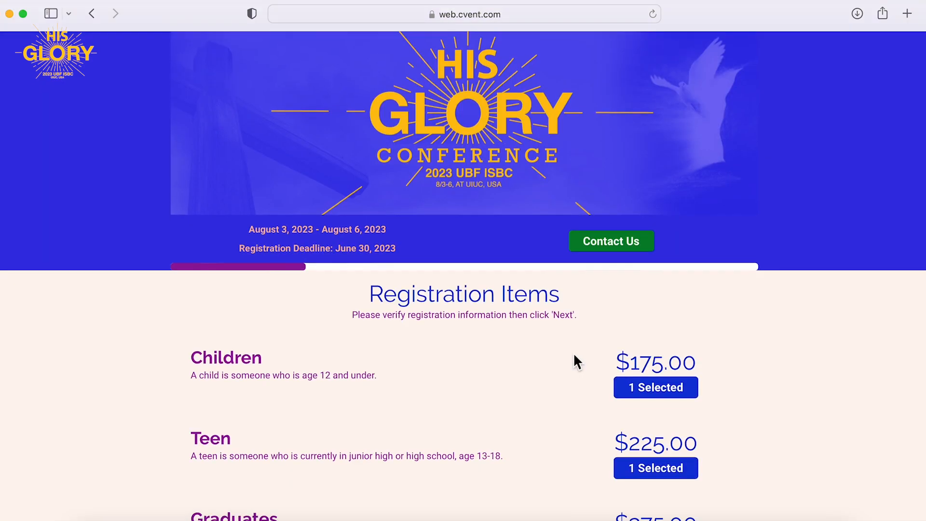
{"action": "scroll", "coordinate": [575, 358], "scroll_direction": "down", "scroll_amount": 2}
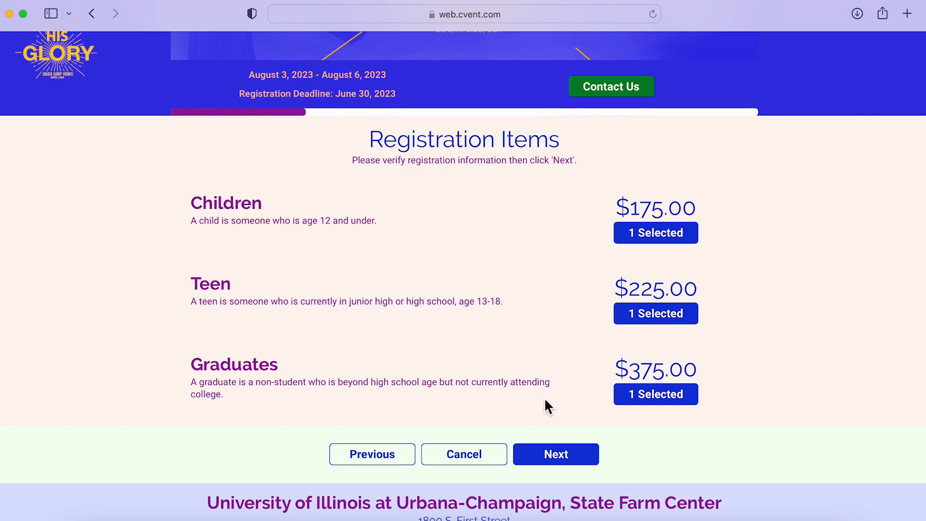
{"action": "left_click", "coordinate": [559, 455]}
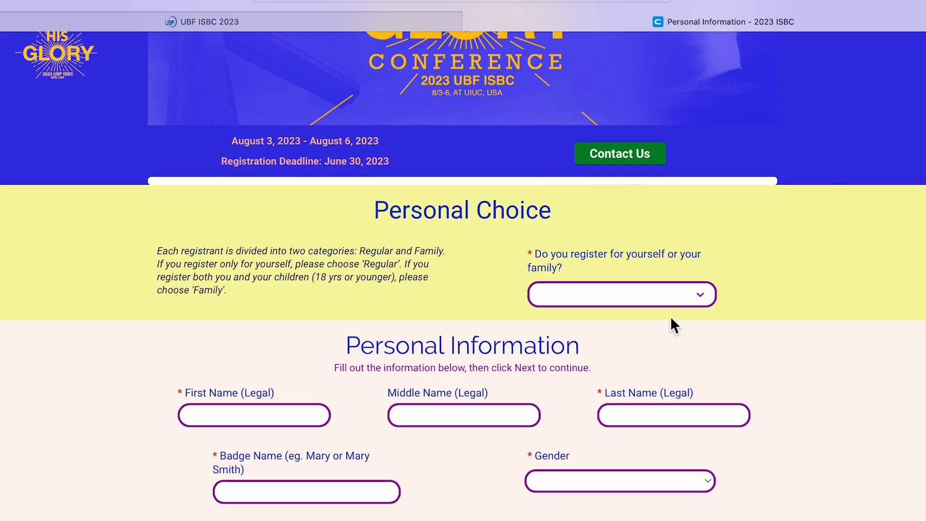
Choose Regular registration, enter the registrant's first, last and badge names, and set gender Female.
{"action": "scroll", "coordinate": [667, 298], "scroll_direction": "down", "scroll_amount": 2}
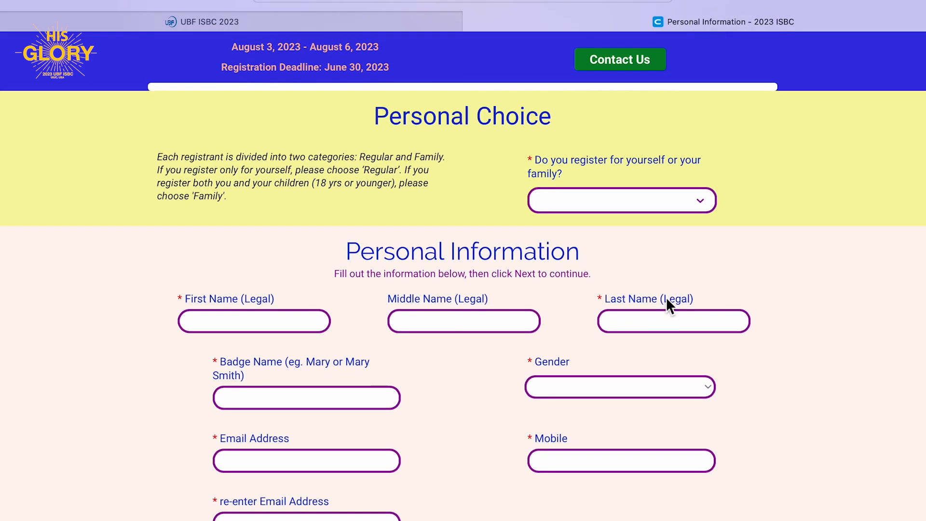
{"action": "scroll", "coordinate": [666, 306], "scroll_direction": "down", "scroll_amount": 1}
{"action": "left_click", "coordinate": [687, 140]}
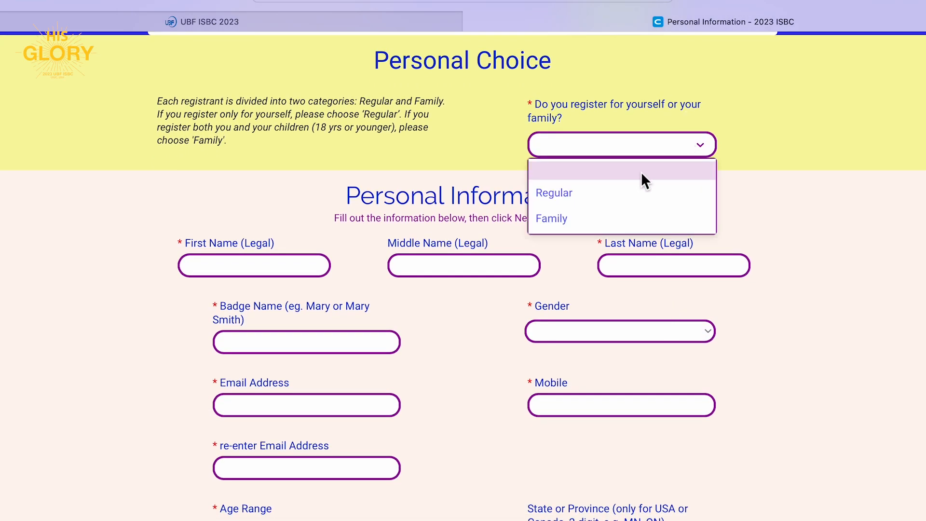
{"action": "left_click", "coordinate": [627, 189]}
{"action": "left_click", "coordinate": [286, 268]}
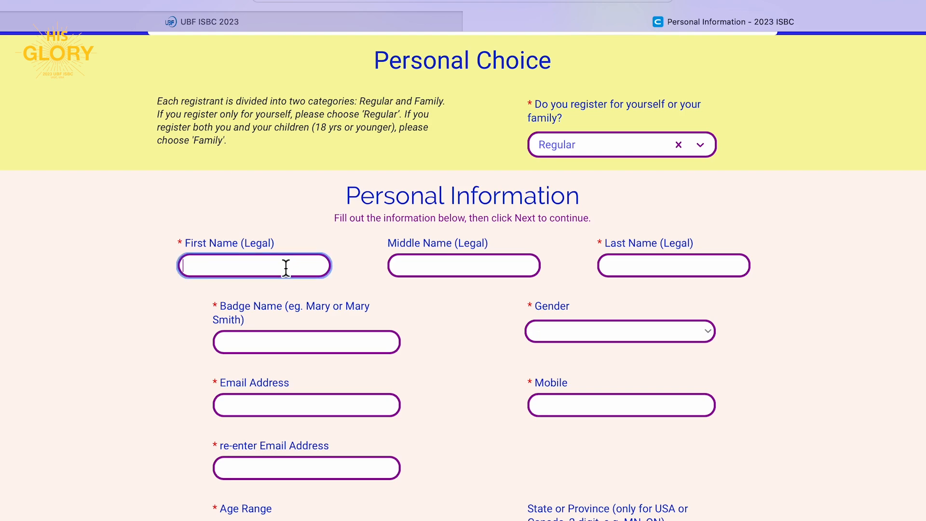
{"action": "type", "text": "Kristy"}
{"action": "key", "text": "Tab"}
{"action": "key", "text": "Tab"}
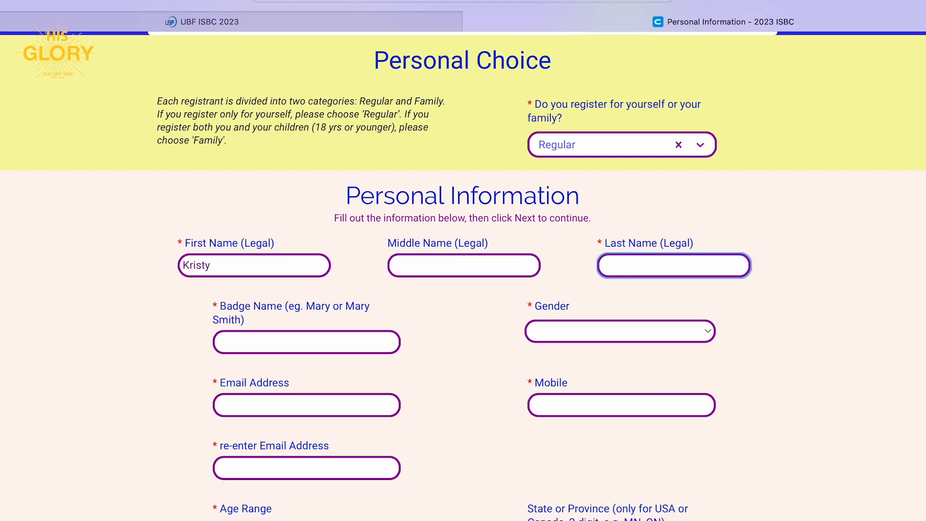
{"action": "type", "text": "Test"}
{"action": "key", "text": "Tab"}
{"action": "type", "text": "Krs"}
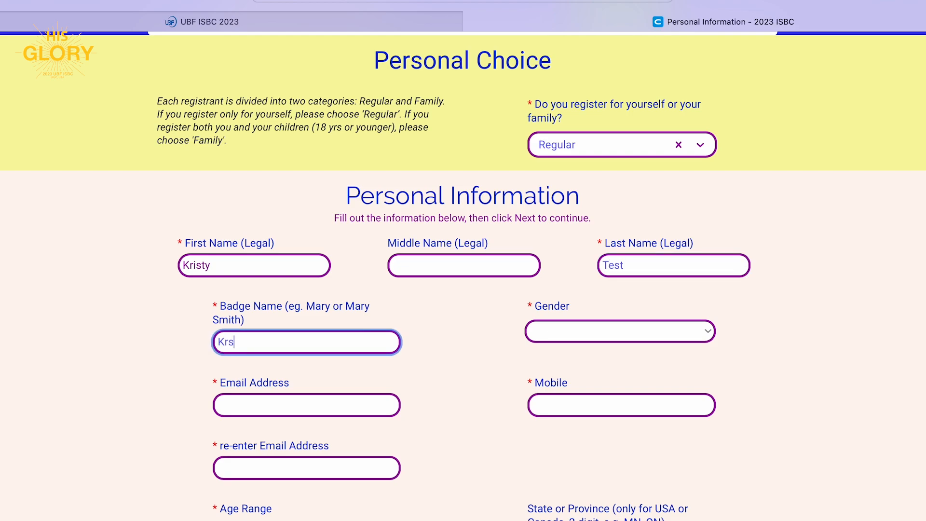
{"action": "key", "text": "BackSpace"}
{"action": "type", "text": "isty"}
{"action": "key", "text": "Tab"}
{"action": "key", "text": "f"}
Enter the email, its confirmation and the mobile number, and pick age range 26 - 35.
{"action": "left_click", "coordinate": [307, 405]}
{"action": "type", "text": "k@test.com"}
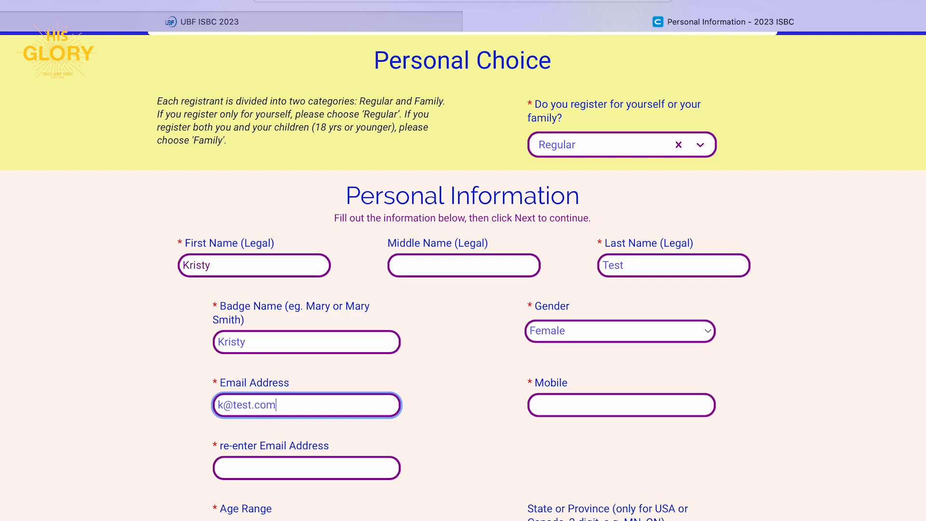
{"action": "left_click", "coordinate": [306, 468]}
{"action": "type", "text": "k"}
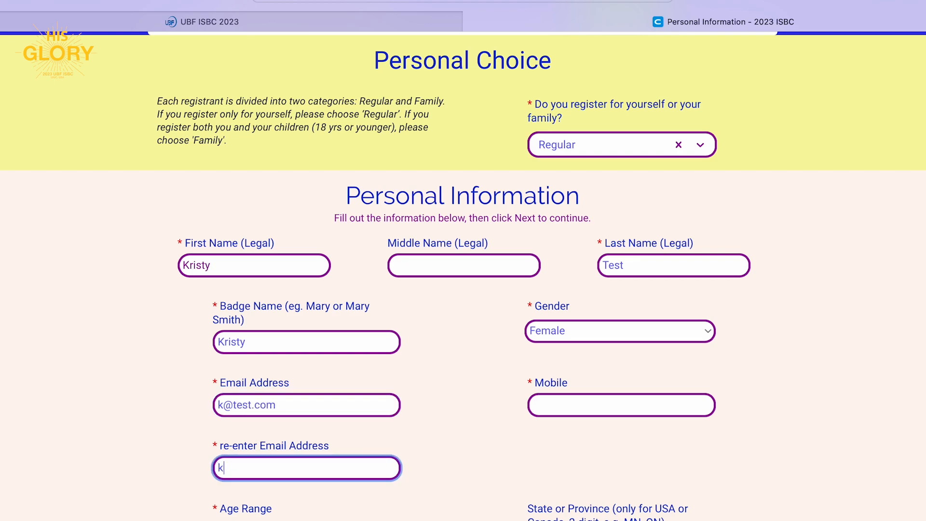
{"action": "type", "text": "@test.com"}
{"action": "left_click", "coordinate": [621, 405]}
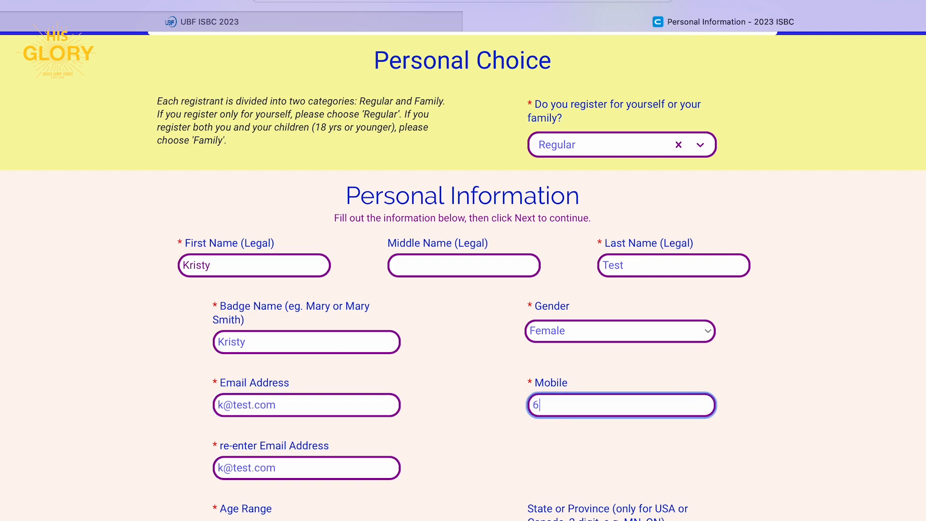
{"action": "left_click", "coordinate": [212, 345]}
{"action": "scroll", "coordinate": [212, 345], "scroll_direction": "down", "scroll_amount": 2}
{"action": "scroll", "coordinate": [212, 345], "scroll_direction": "down", "scroll_amount": 2}
{"action": "left_click", "coordinate": [263, 357]}
{"action": "left_click", "coordinate": [260, 432]}
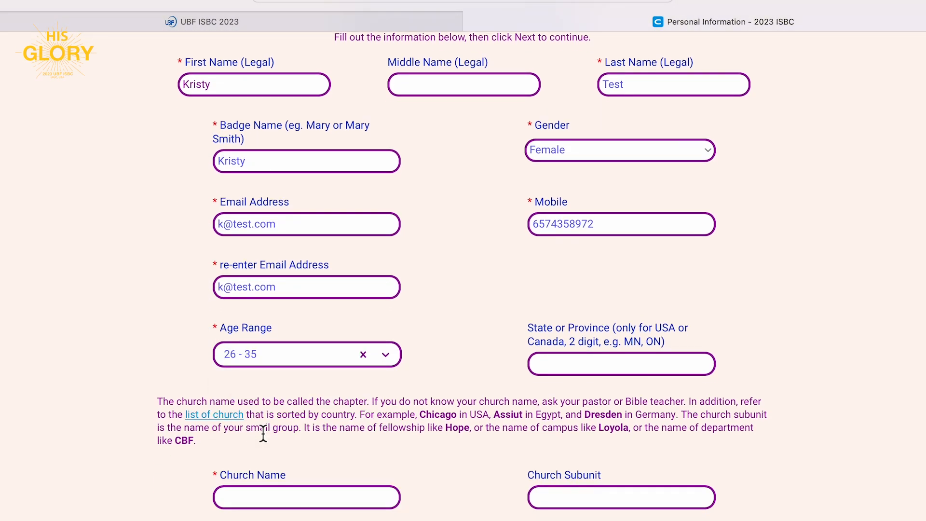
Set church Agra, English Bible study and residential country India, then submit the form.
{"action": "left_click", "coordinate": [564, 376]}
{"action": "scroll", "coordinate": [564, 375], "scroll_direction": "down", "scroll_amount": 3}
{"action": "left_click", "coordinate": [353, 363]}
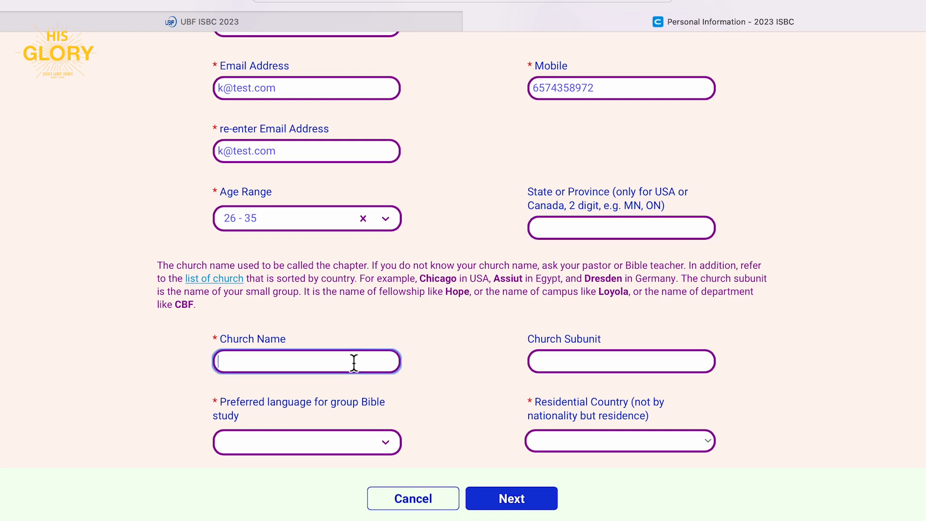
{"action": "type", "text": "Agra"}
{"action": "left_click", "coordinate": [585, 362]}
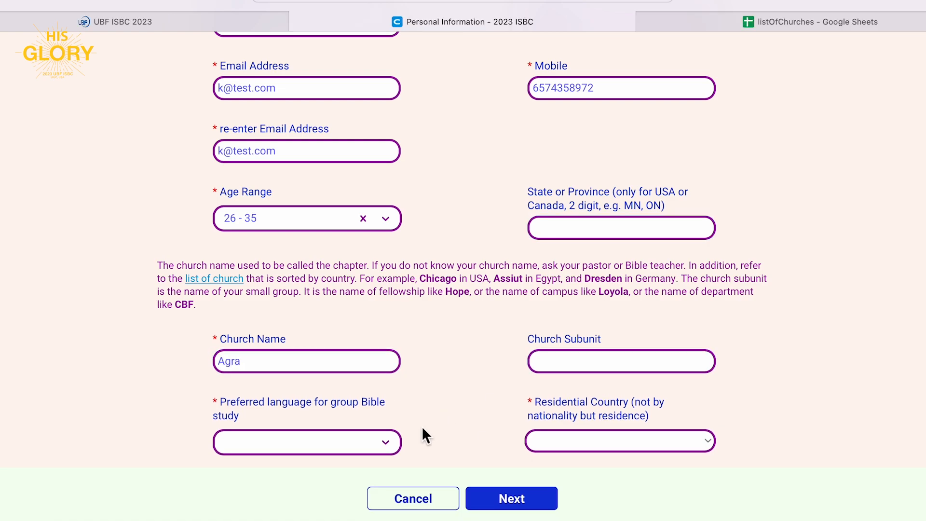
{"action": "left_click", "coordinate": [381, 442]}
{"action": "left_click", "coordinate": [289, 475]}
{"action": "left_click", "coordinate": [550, 424]}
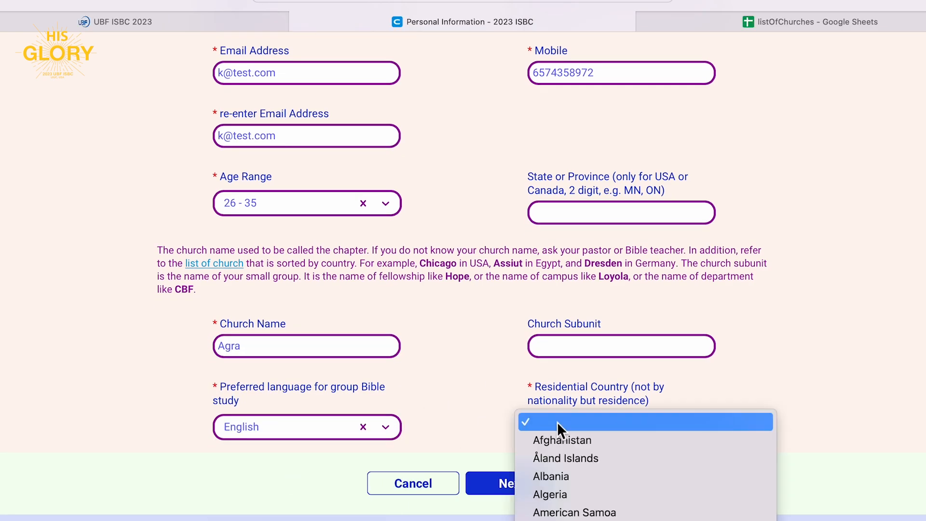
{"action": "type", "text": "ind"}
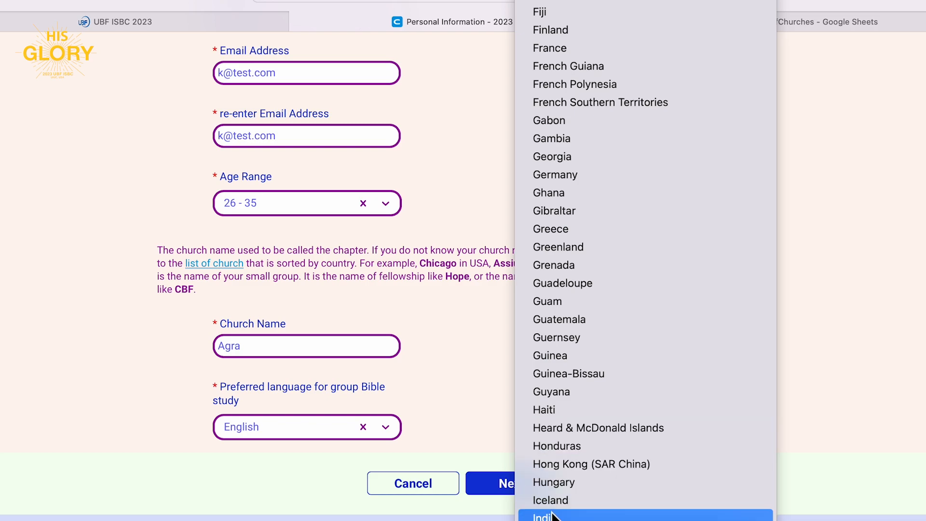
{"action": "left_click", "coordinate": [552, 516]}
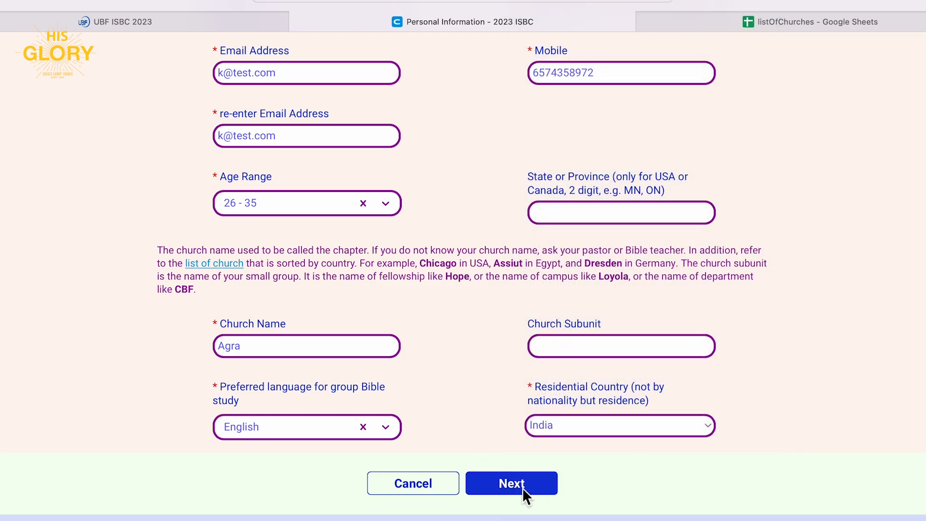
{"action": "scroll", "coordinate": [523, 487], "scroll_direction": "down", "scroll_amount": 1}
{"action": "left_click", "coordinate": [521, 480]}
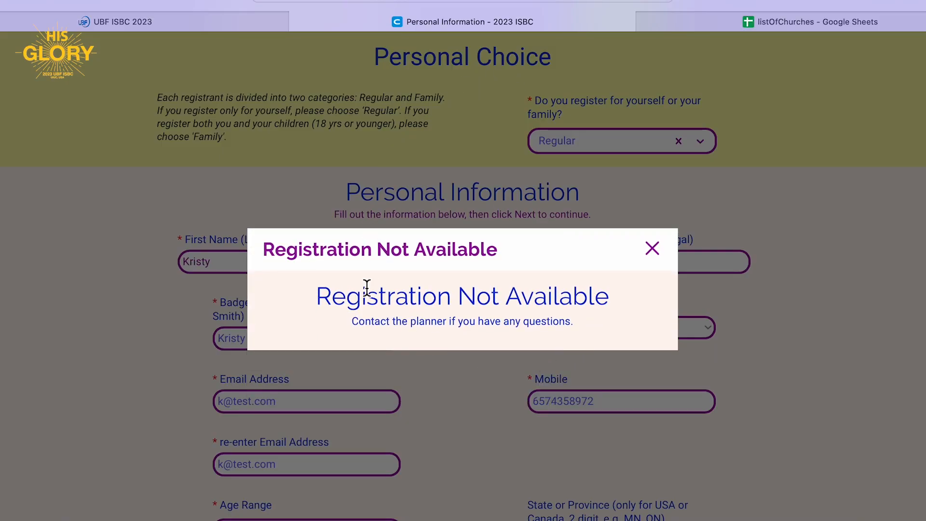
Close the Registration Not Available notice and open the marketing site link in a new tab.
{"action": "left_click", "coordinate": [655, 249]}
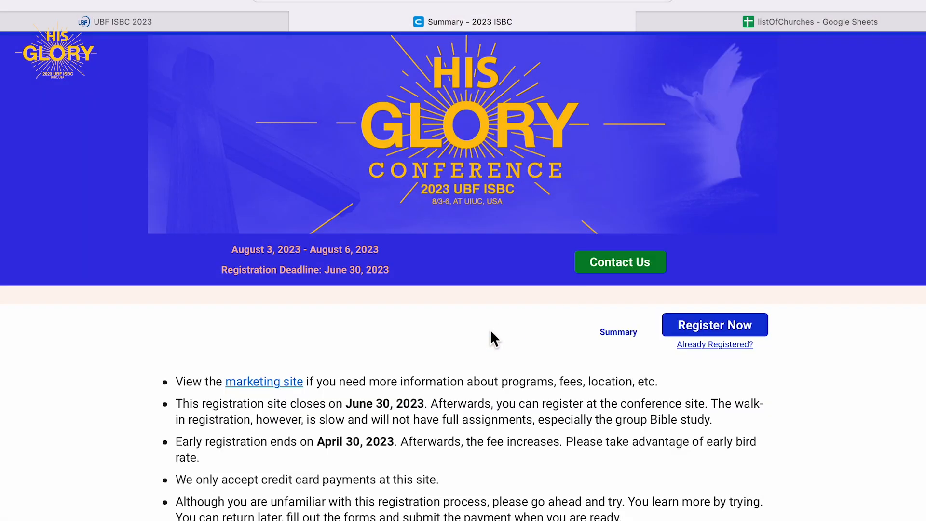
{"action": "scroll", "coordinate": [490, 329], "scroll_direction": "down", "scroll_amount": 5}
{"action": "right_click", "coordinate": [264, 177]}
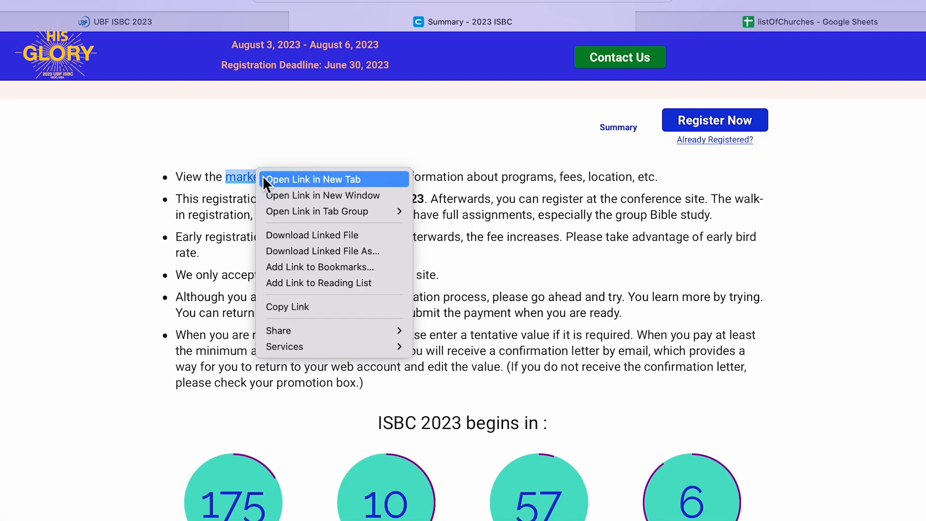
{"action": "left_click", "coordinate": [263, 176]}
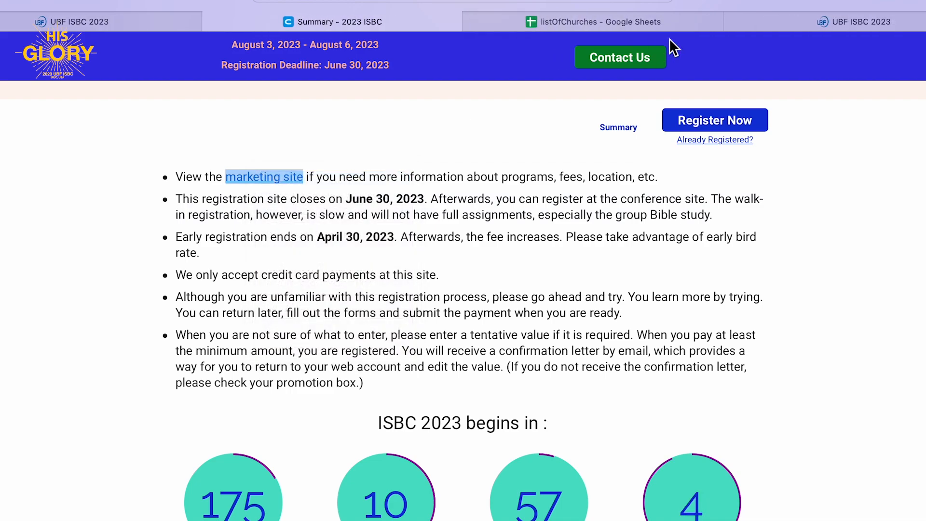
{"action": "left_click", "coordinate": [763, 19]}
Open the Foreign Delegates page, highlight its registration instructions, then return to the Summary tab.
{"action": "scroll", "coordinate": [434, 313], "scroll_direction": "down", "scroll_amount": 5}
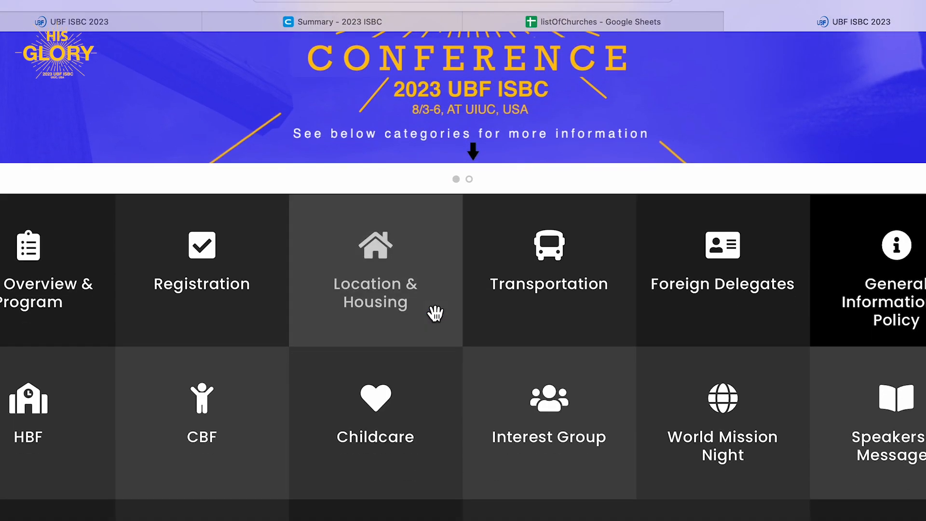
{"action": "left_click", "coordinate": [767, 289]}
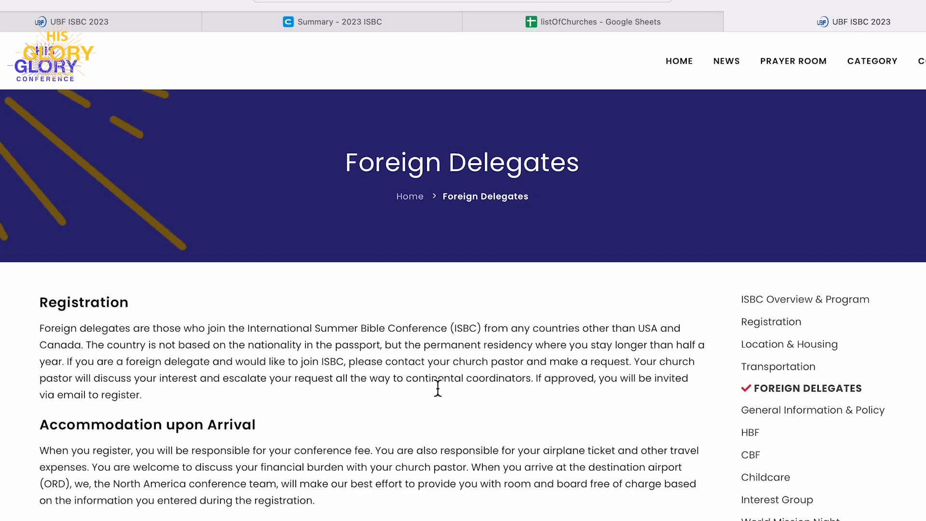
{"action": "scroll", "coordinate": [438, 387], "scroll_direction": "down", "scroll_amount": 3}
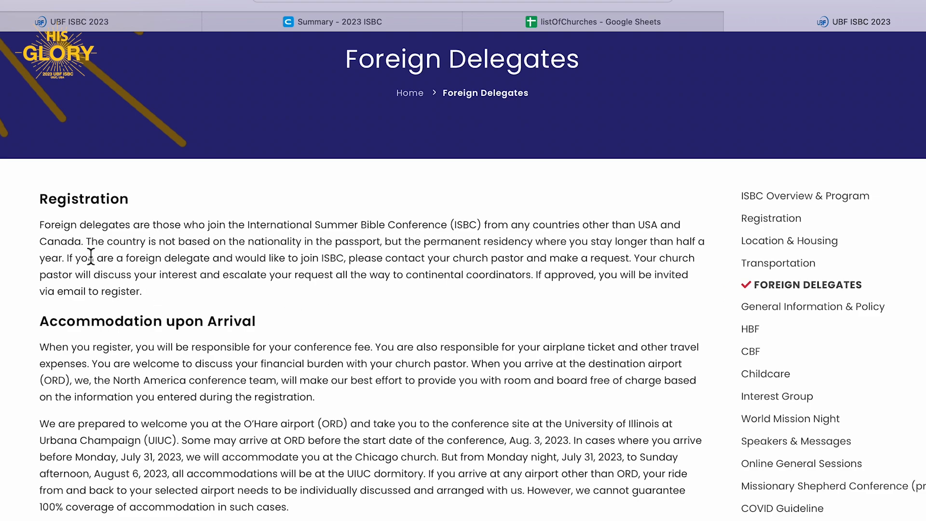
{"action": "left_click_drag", "start_coordinate": [68, 258], "coordinate": [296, 289]}
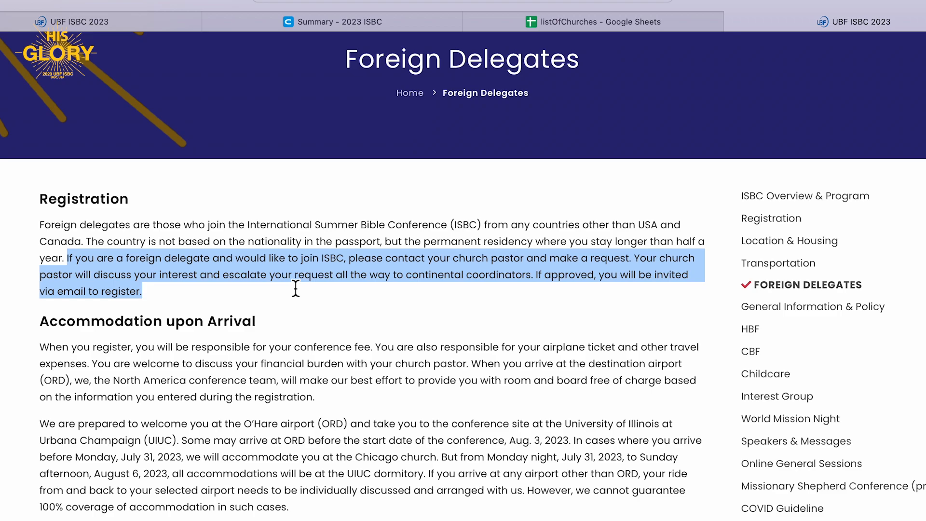
{"action": "scroll", "coordinate": [296, 288], "scroll_direction": "down", "scroll_amount": 1}
{"action": "scroll", "coordinate": [296, 288], "scroll_direction": "up", "scroll_amount": 1}
{"action": "scroll", "coordinate": [295, 288], "scroll_direction": "down", "scroll_amount": 10}
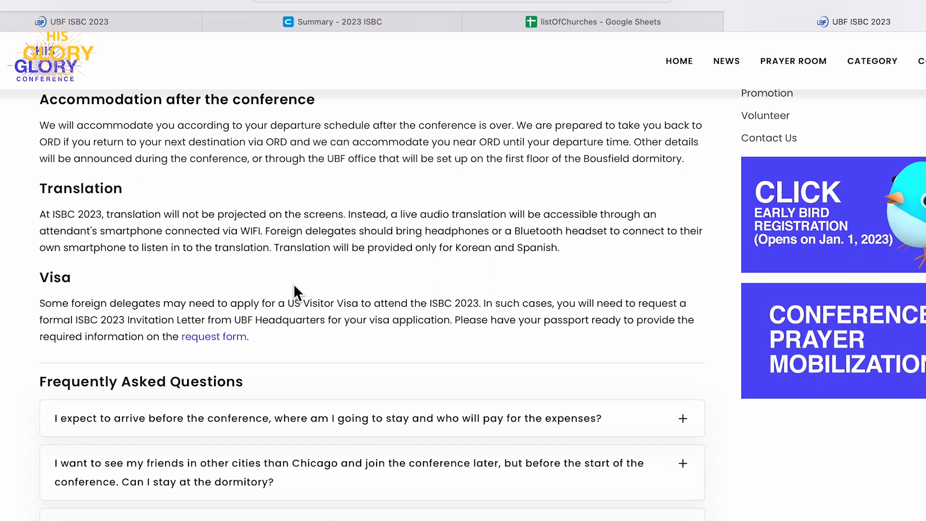
{"action": "scroll", "coordinate": [294, 286], "scroll_direction": "up", "scroll_amount": 12}
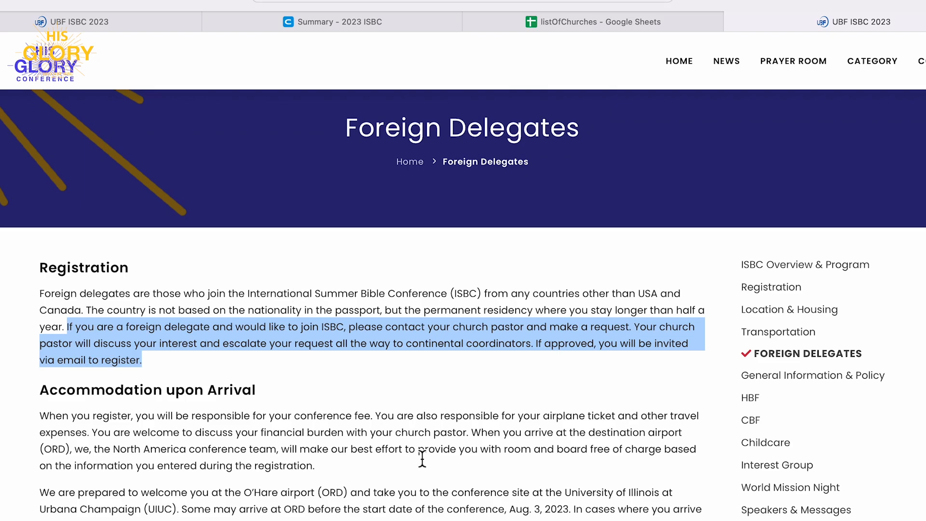
{"action": "key", "text": "super+2"}
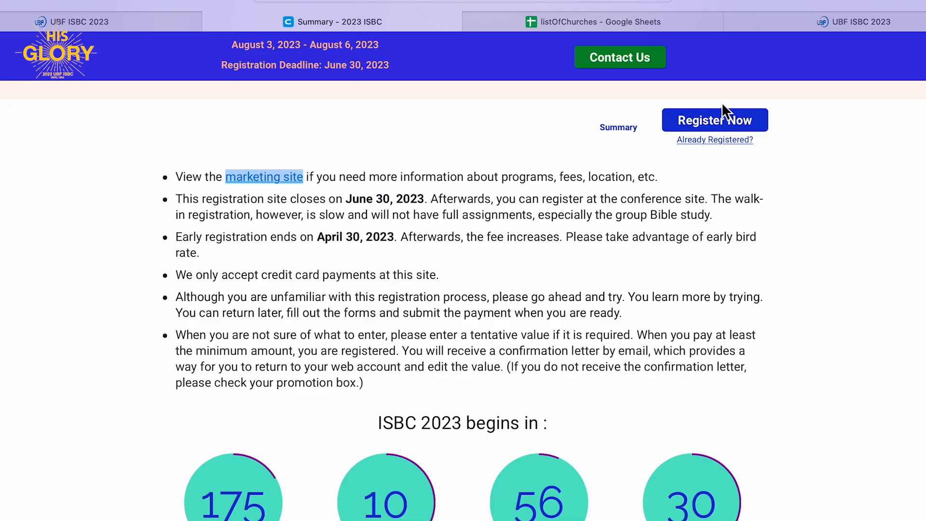
Start a new registration and choose the Regular registration option.
{"action": "left_click", "coordinate": [720, 122]}
{"action": "scroll", "coordinate": [531, 285], "scroll_direction": "down", "scroll_amount": 3}
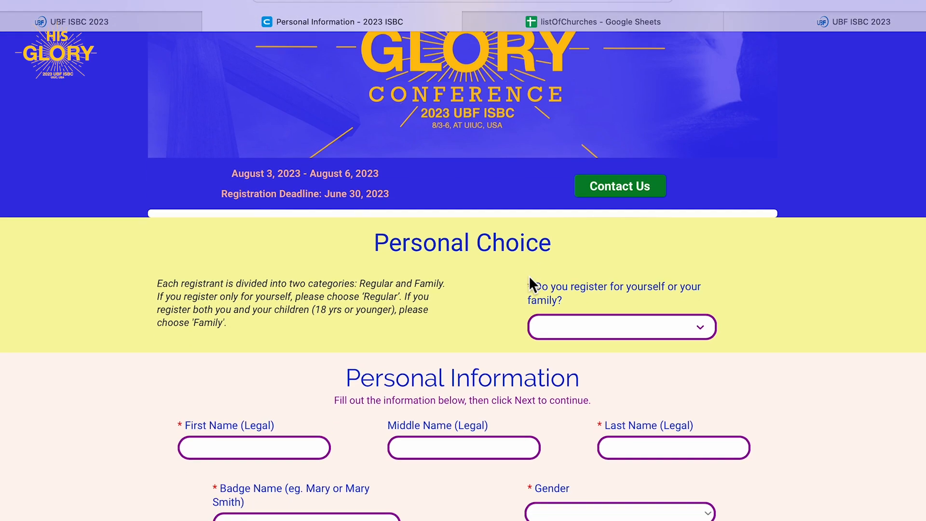
{"action": "left_click", "coordinate": [581, 300]}
{"action": "left_click", "coordinate": [574, 346]}
{"action": "scroll", "coordinate": [291, 405], "scroll_direction": "down", "scroll_amount": 3}
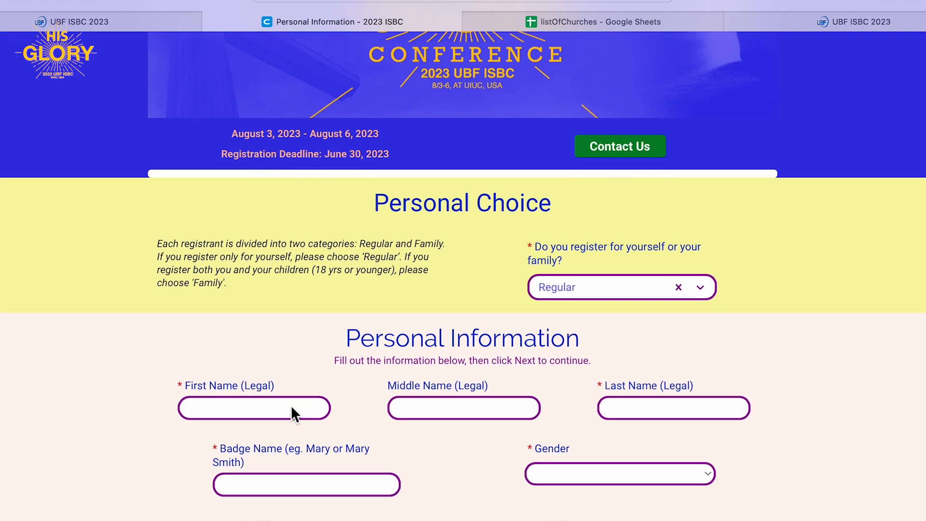
Enter the registrant's first and last name, a badge name, Female gender and email address.
{"action": "left_click", "coordinate": [274, 333]}
{"action": "type", "text": "Aly"}
{"action": "key", "text": "Tab"}
{"action": "key", "text": "Tab"}
{"action": "type", "text": "Test"}
{"action": "key", "text": "Tab"}
{"action": "type", "text": "a@mail.com"}
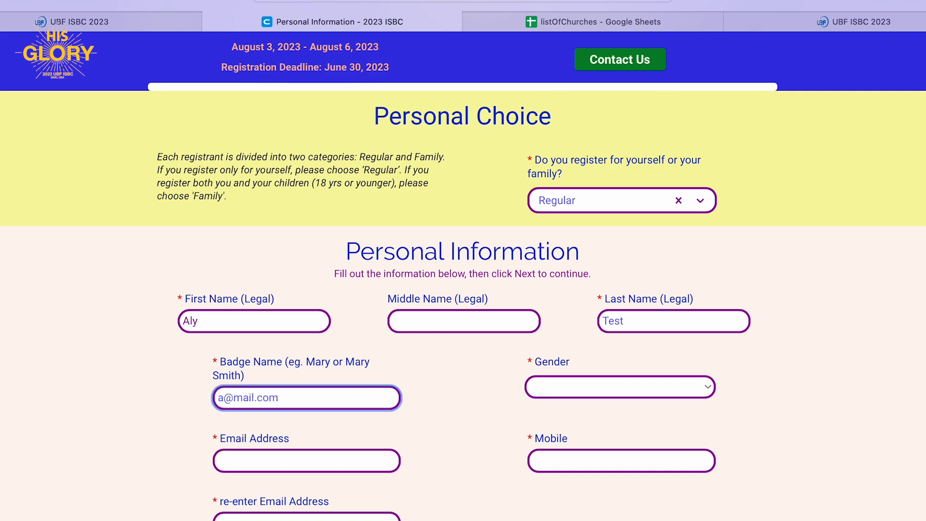
{"action": "key", "text": "Tab"}
{"action": "key", "text": "f"}
{"action": "key", "text": "Tab"}
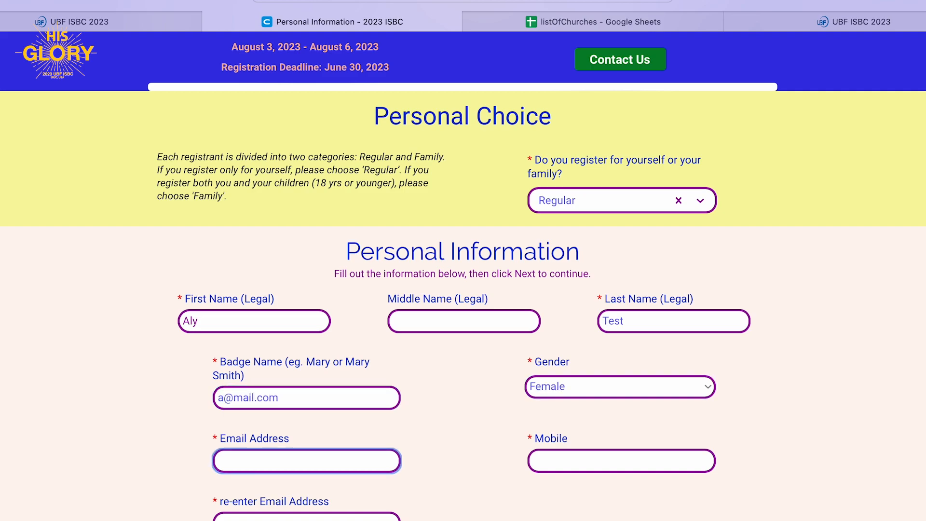
{"action": "type", "text": "a@mail.com"}
{"action": "key", "text": "Tab"}
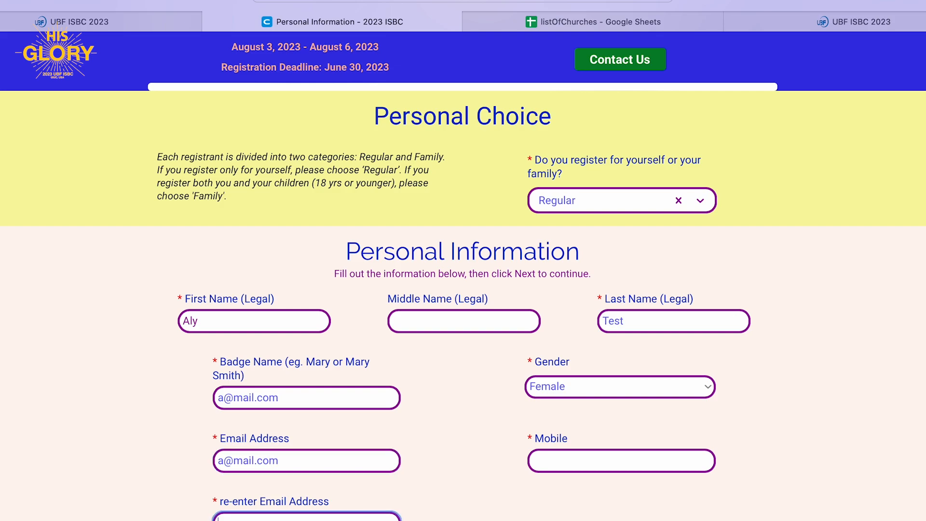
{"action": "type", "text": "a@mail.com"}
Correct the mistaken badge name and enter the registrant's mobile number.
{"action": "double_click", "coordinate": [247, 399]}
{"action": "type", "text": "y"}
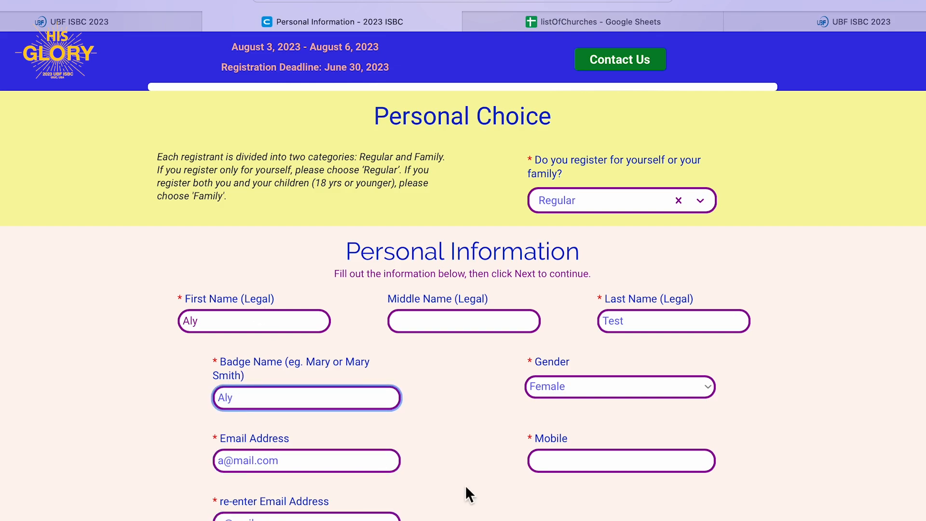
{"action": "left_click", "coordinate": [580, 461]}
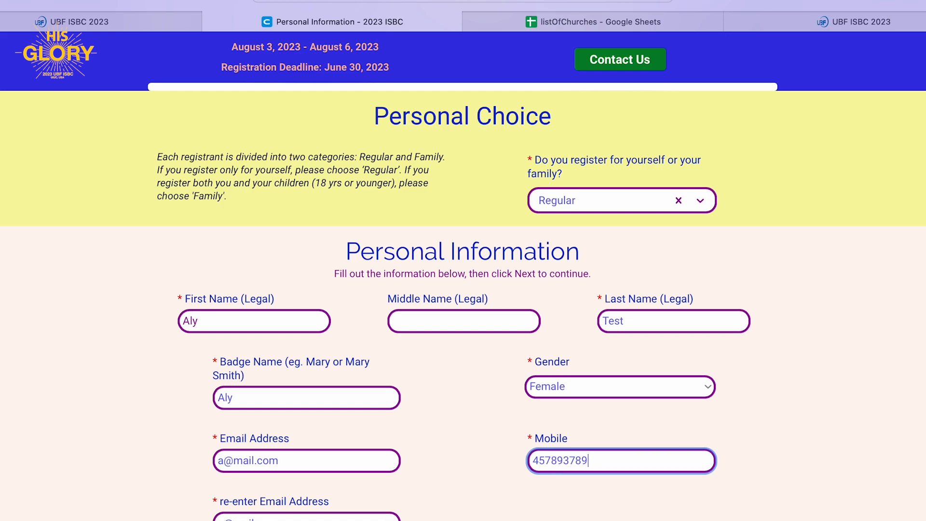
Set the age range to 26 - 35 and the church to Agra.
{"action": "scroll", "coordinate": [379, 329], "scroll_direction": "down", "scroll_amount": 6}
{"action": "left_click", "coordinate": [381, 310]}
{"action": "left_click", "coordinate": [289, 383]}
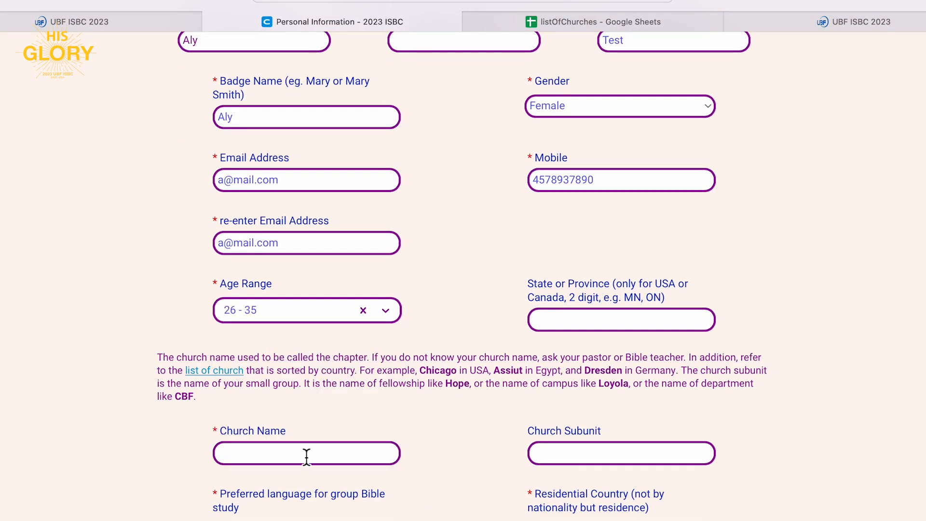
{"action": "scroll", "coordinate": [306, 455], "scroll_direction": "down", "scroll_amount": 2}
{"action": "left_click", "coordinate": [288, 357]}
{"action": "type", "text": "Agra"}
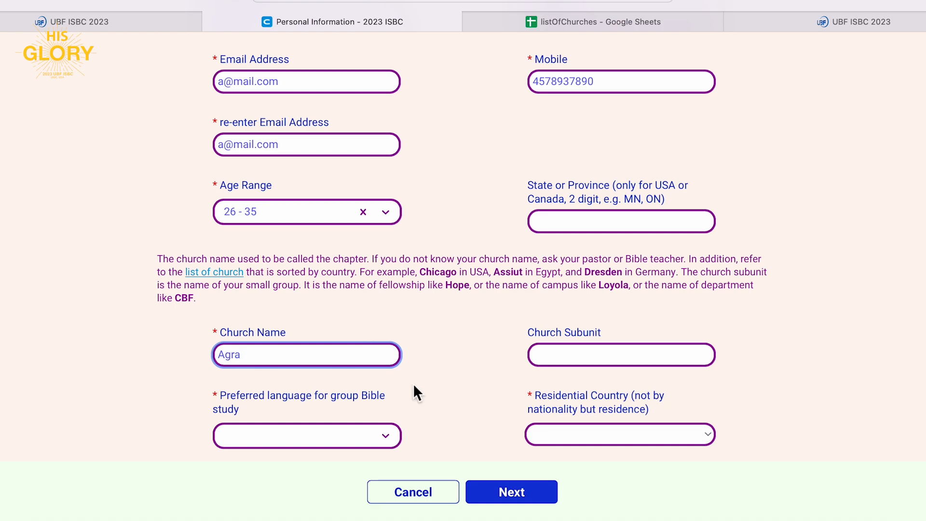
Choose English as the study language and India as residence, then submit the form.
{"action": "left_click", "coordinate": [337, 435]}
{"action": "left_click", "coordinate": [314, 473]}
{"action": "left_click", "coordinate": [566, 435]}
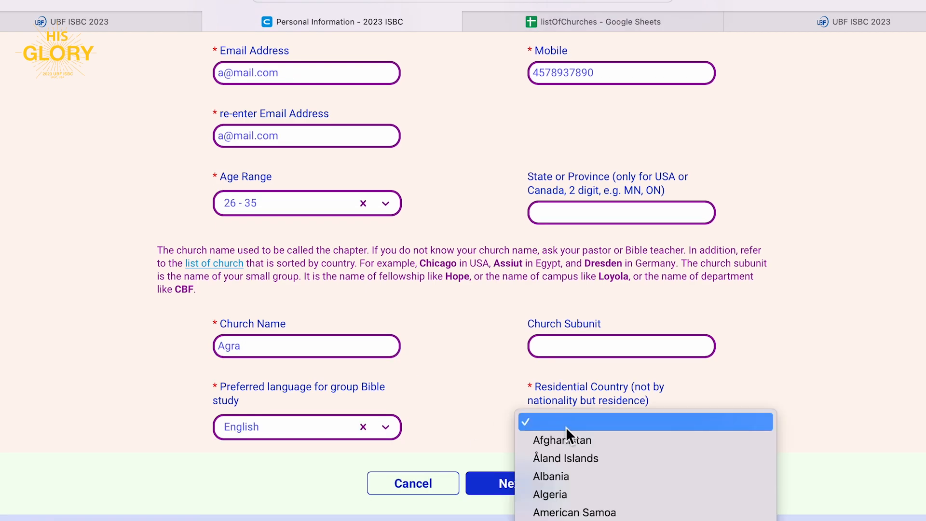
{"action": "type", "text": "india"}
{"action": "key", "text": "Return"}
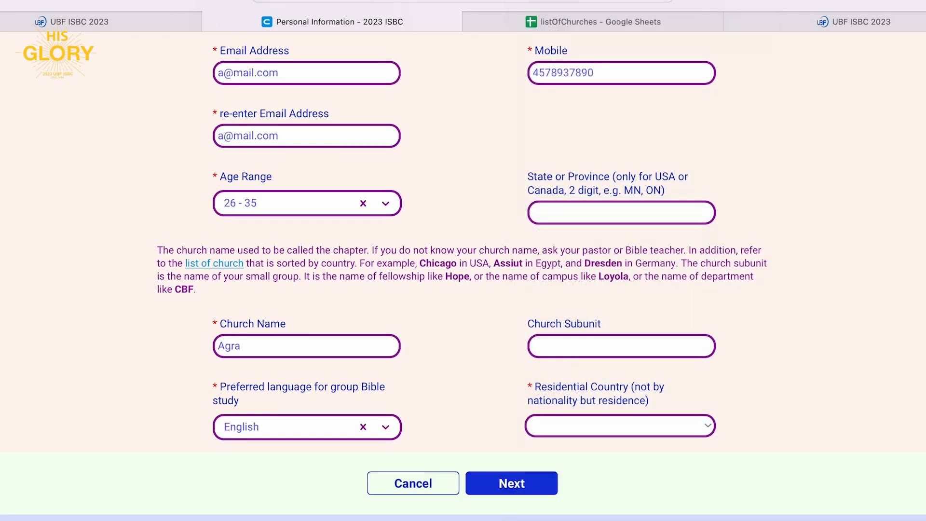
{"action": "scroll", "coordinate": [485, 375], "scroll_direction": "up", "scroll_amount": 3}
{"action": "scroll", "coordinate": [485, 369], "scroll_direction": "down", "scroll_amount": 4}
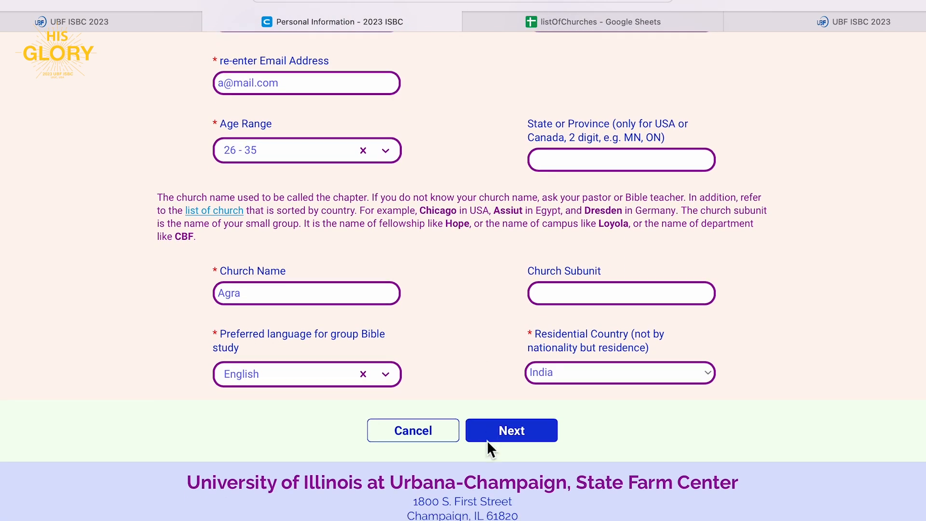
{"action": "left_click", "coordinate": [487, 439]}
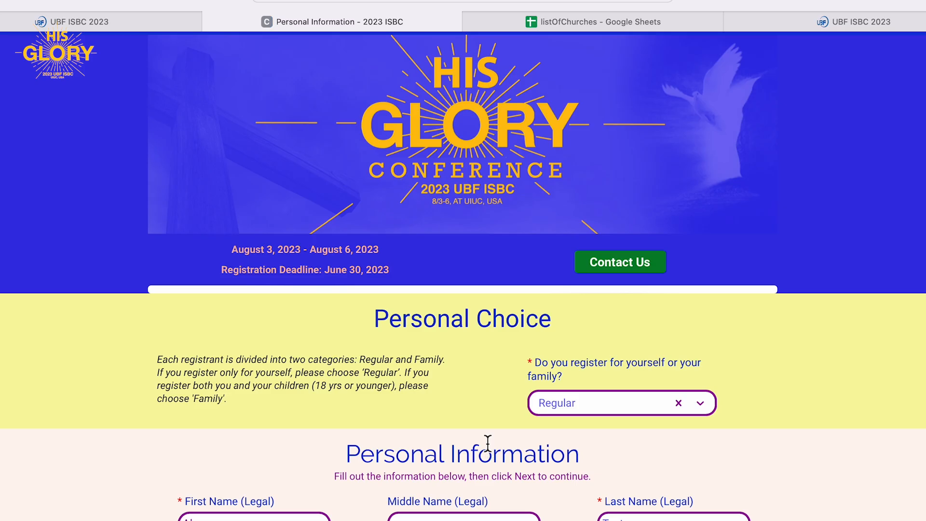
Re-enter the confirmation e-mail and resubmit, reaching the items page with Graduates ($375.00) selected.
{"action": "scroll", "coordinate": [488, 443], "scroll_direction": "down", "scroll_amount": 7}
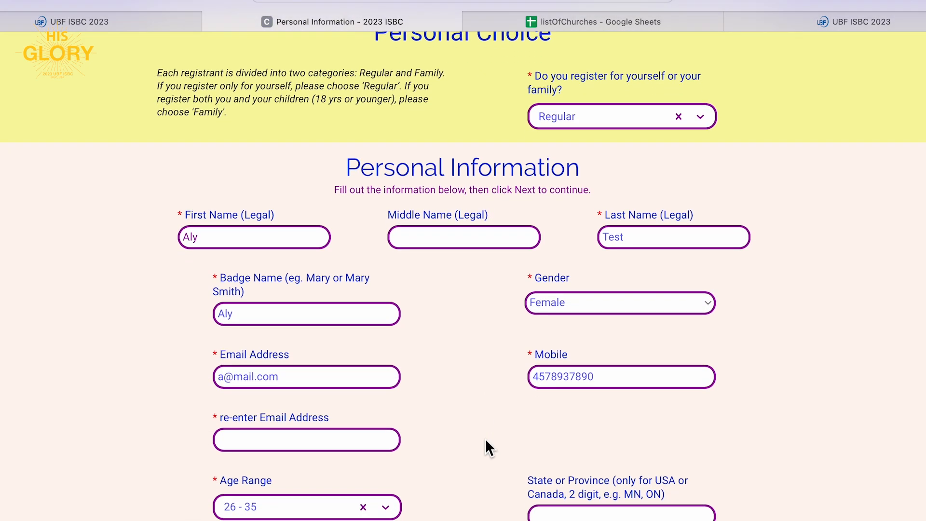
{"action": "left_click", "coordinate": [368, 440]}
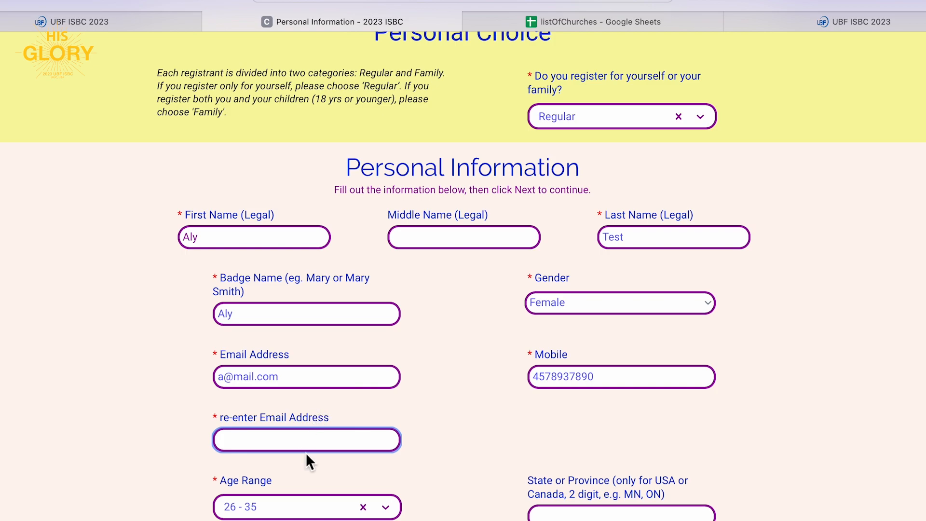
{"action": "type", "text": "a@mail.com"}
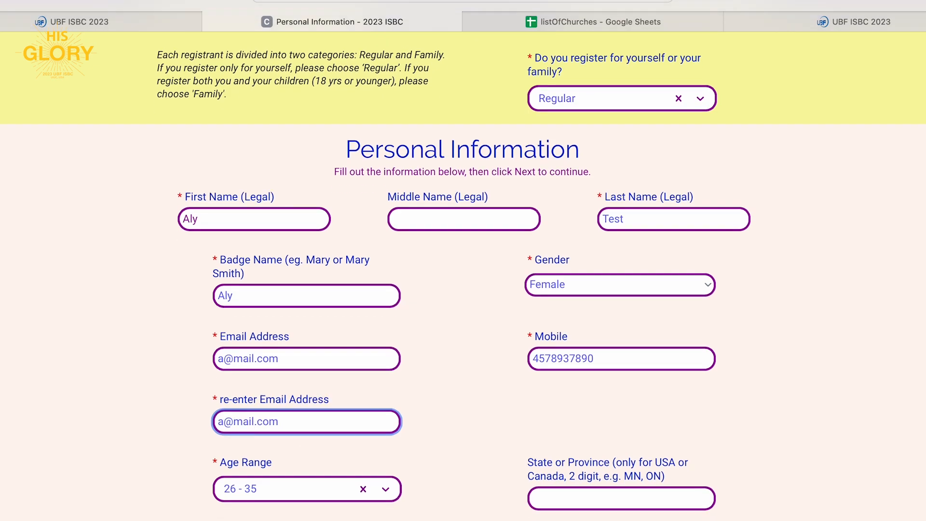
{"action": "scroll", "coordinate": [462, 274], "scroll_direction": "down", "scroll_amount": 6}
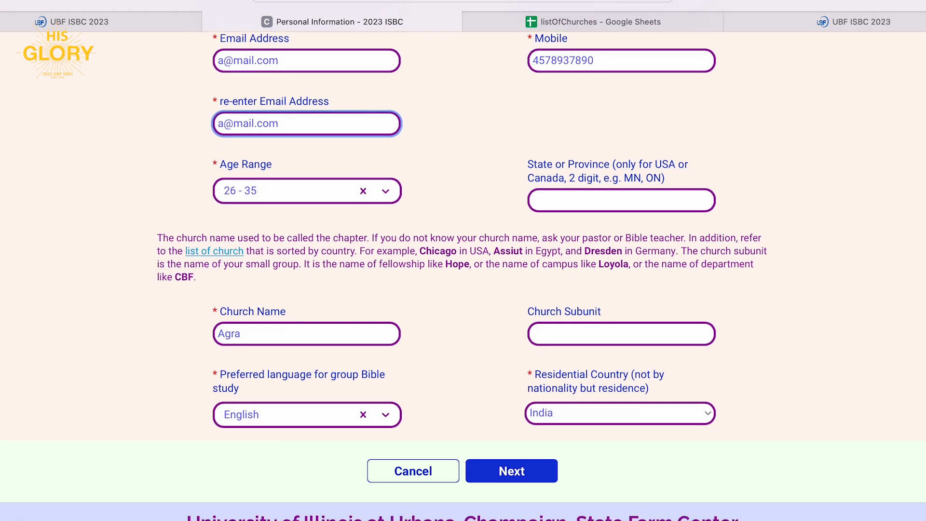
{"action": "scroll", "coordinate": [461, 273], "scroll_direction": "down", "scroll_amount": 1}
{"action": "left_click", "coordinate": [511, 431]}
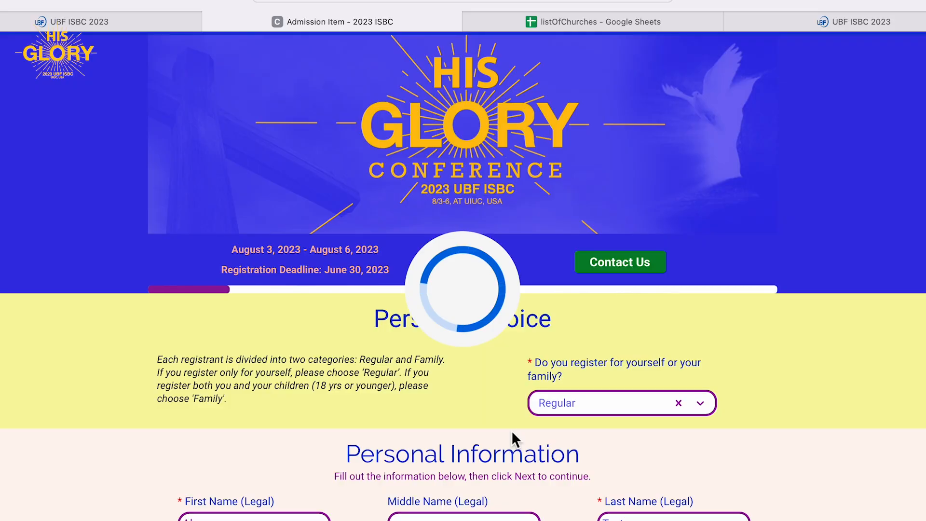
{"action": "scroll", "coordinate": [512, 433], "scroll_direction": "down", "scroll_amount": 1}
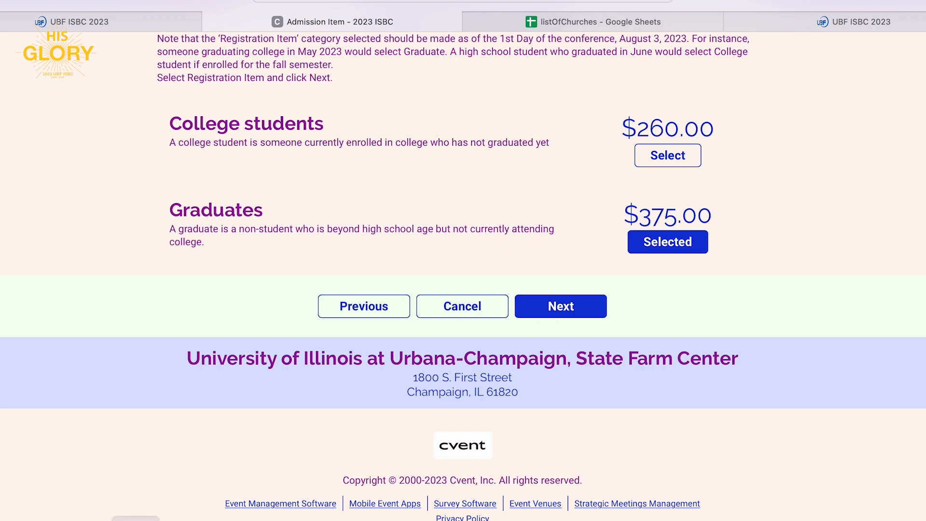
Choose Family registration and enter the parent's name, badge name, Female gender and email.
{"action": "left_click", "coordinate": [622, 155]}
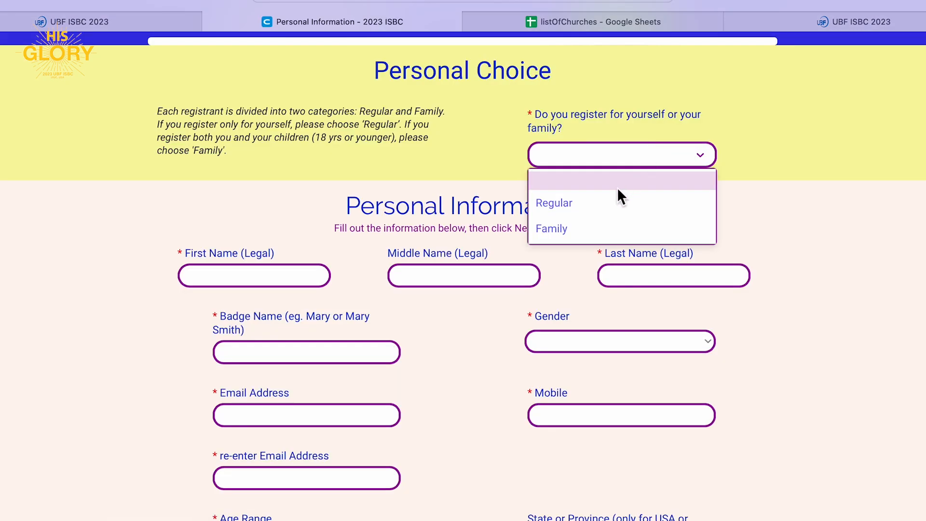
{"action": "left_click", "coordinate": [601, 228]}
{"action": "left_click", "coordinate": [222, 289]}
{"action": "type", "text": "Aly"}
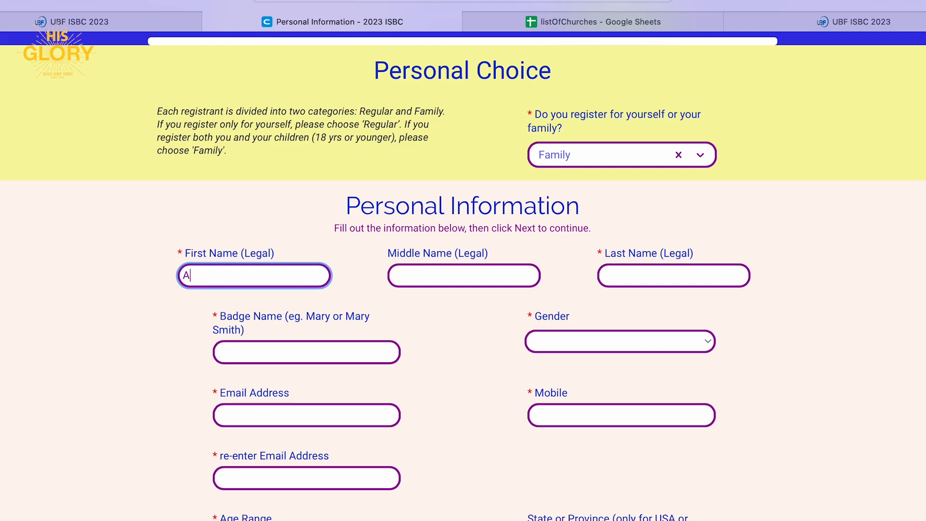
{"action": "key", "text": "Tab"}
{"action": "key", "text": "Tab"}
{"action": "type", "text": "Test"}
{"action": "key", "text": "Tab"}
{"action": "type", "text": "a@mail.com"}
{"action": "key", "text": "Tab"}
{"action": "key", "text": "f"}
{"action": "key", "text": "Tab"}
{"action": "type", "text": "a@mail.com"}
{"action": "key", "text": "Tab"}
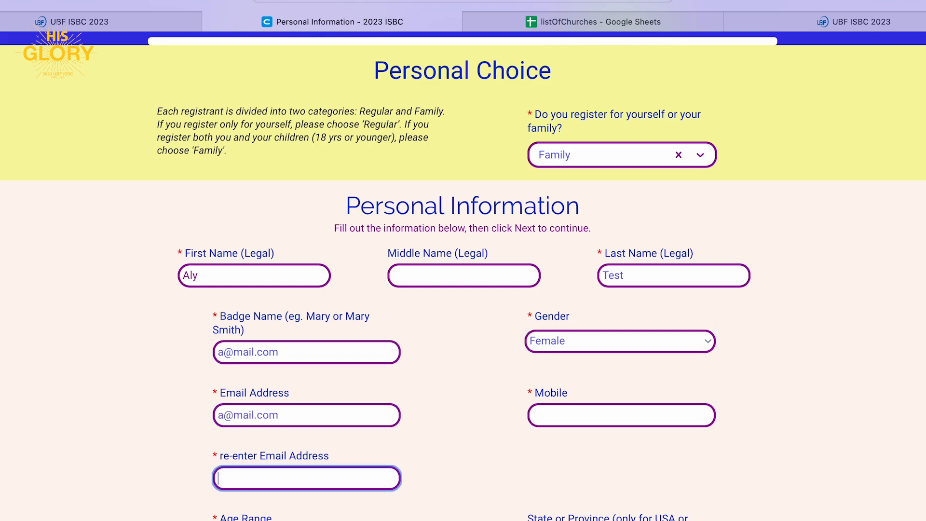
Fix the badge name, re-enter the email address and add the mobile number.
{"action": "triple_click", "coordinate": [231, 352]}
{"action": "type", "text": "Aly"}
{"action": "left_click", "coordinate": [325, 479]}
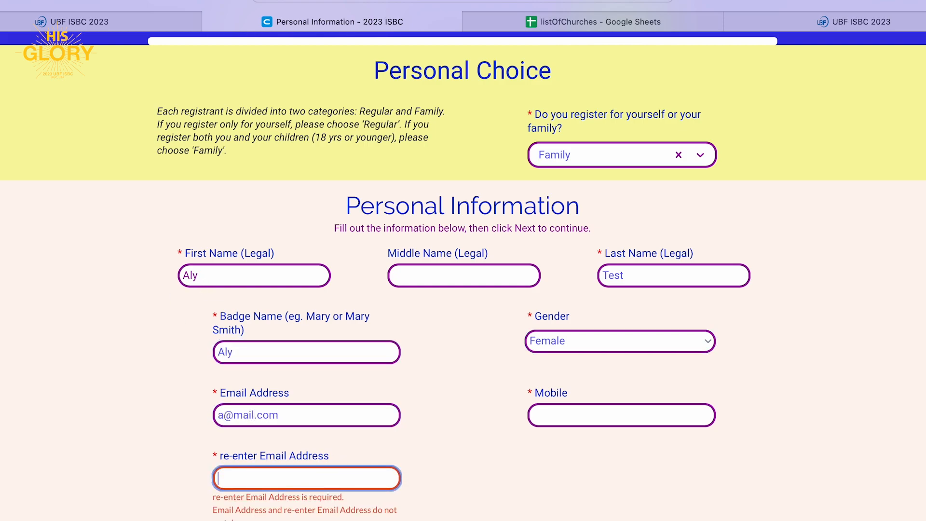
{"action": "type", "text": "a@amail.com"}
{"action": "left_click", "coordinate": [608, 416]}
Set age range 26 - 35, church Agra, English study language and India residence, then submit.
{"action": "scroll", "coordinate": [368, 332], "scroll_direction": "down", "scroll_amount": 7}
{"action": "left_click", "coordinate": [368, 332]}
{"action": "left_click", "coordinate": [238, 405]}
{"action": "scroll", "coordinate": [273, 423], "scroll_direction": "down", "scroll_amount": 2}
{"action": "left_click", "coordinate": [273, 392]}
{"action": "type", "text": "Agra"}
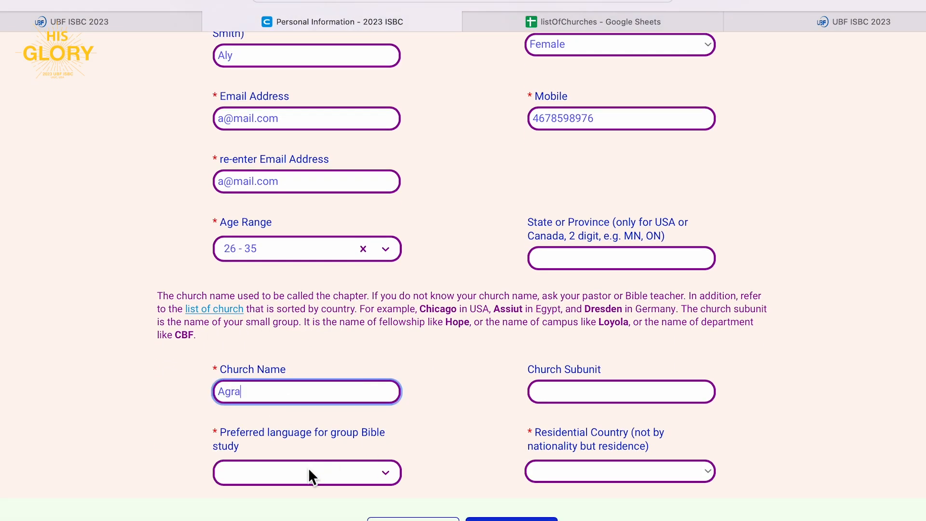
{"action": "left_click", "coordinate": [308, 470]}
{"action": "left_click", "coordinate": [301, 462]}
{"action": "left_click", "coordinate": [578, 422]}
{"action": "type", "text": "in"}
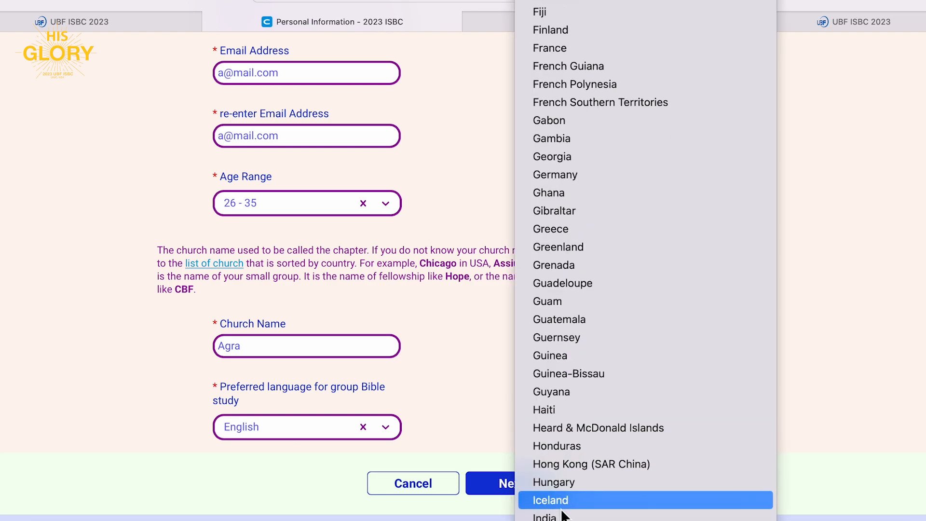
{"action": "left_click", "coordinate": [560, 517]}
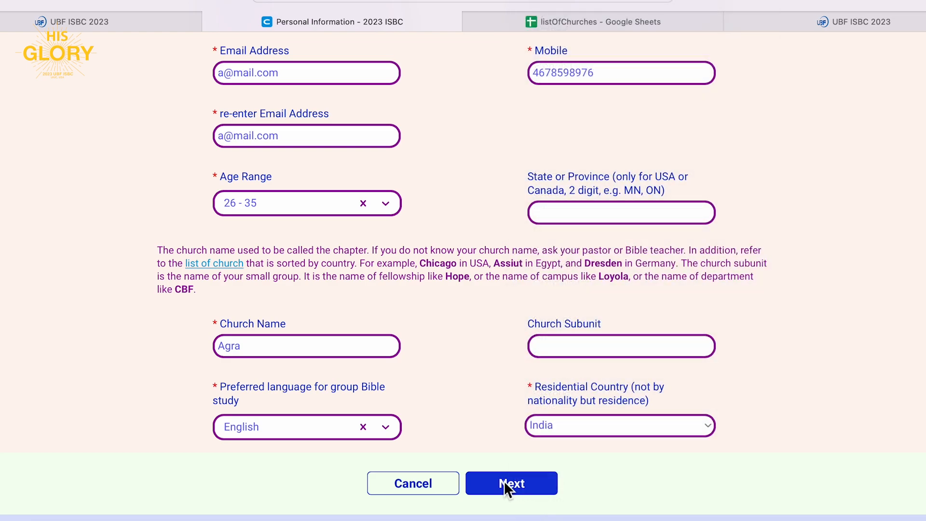
{"action": "left_click", "coordinate": [504, 482]}
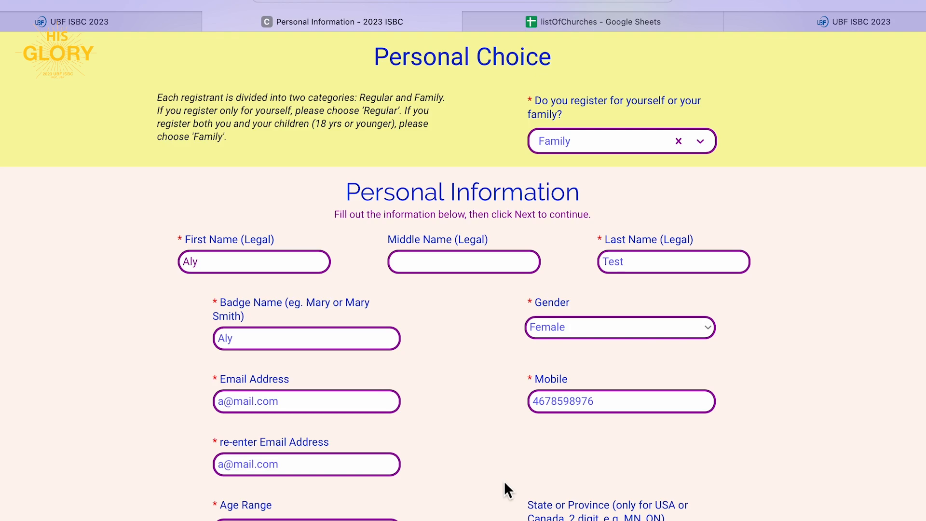
Refill the cleared re-enter email field and continue to the children information page.
{"action": "scroll", "coordinate": [503, 481], "scroll_direction": "down", "scroll_amount": 4}
{"action": "scroll", "coordinate": [503, 480], "scroll_direction": "down", "scroll_amount": 4}
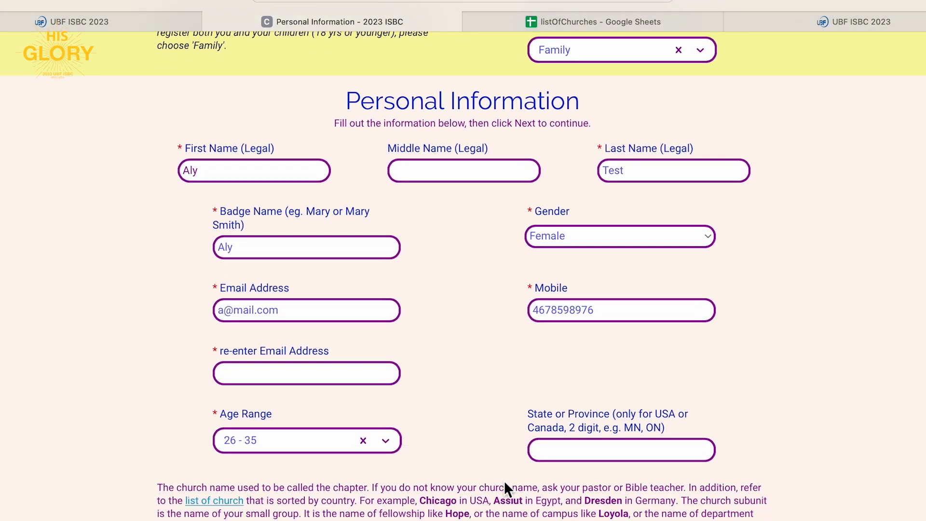
{"action": "left_click", "coordinate": [301, 350]}
{"action": "type", "text": "a@"}
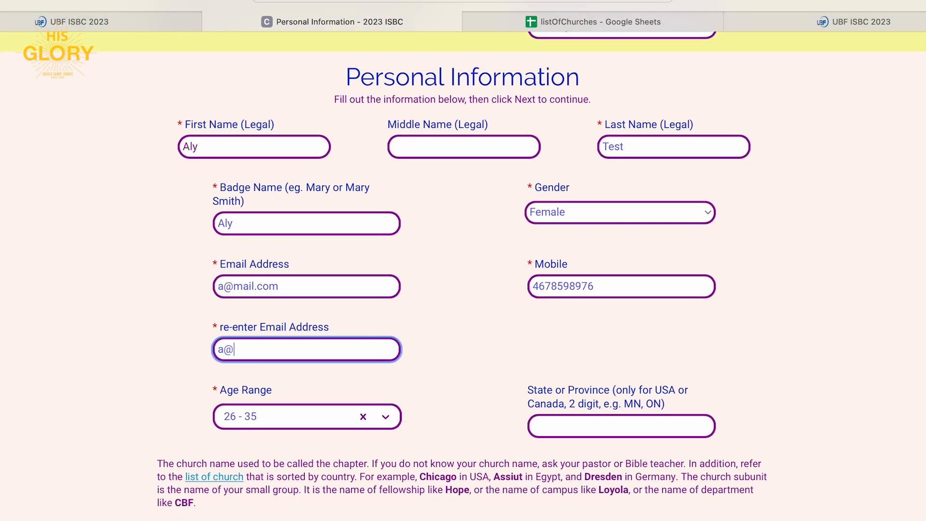
{"action": "type", "text": "mail.com"}
{"action": "left_click", "coordinate": [452, 382]}
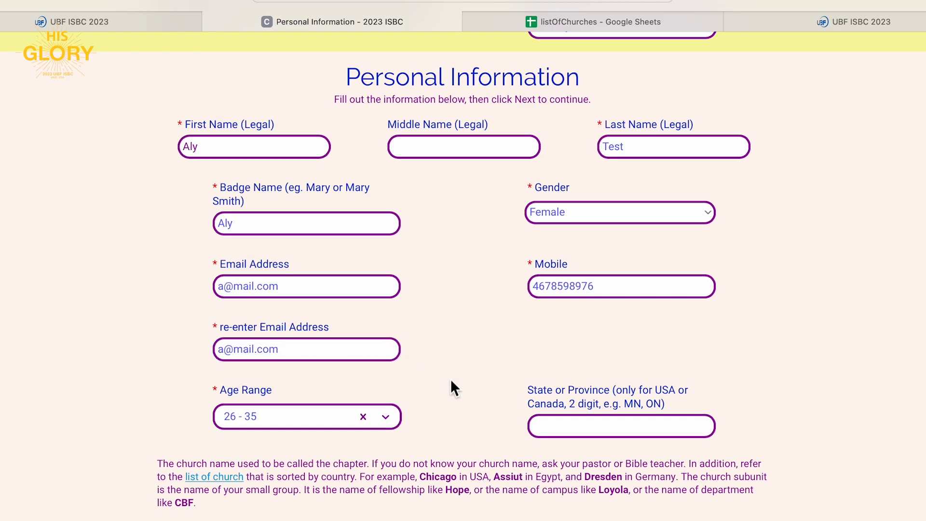
{"action": "scroll", "coordinate": [452, 382], "scroll_direction": "down", "scroll_amount": 5}
{"action": "scroll", "coordinate": [452, 381], "scroll_direction": "down", "scroll_amount": 1}
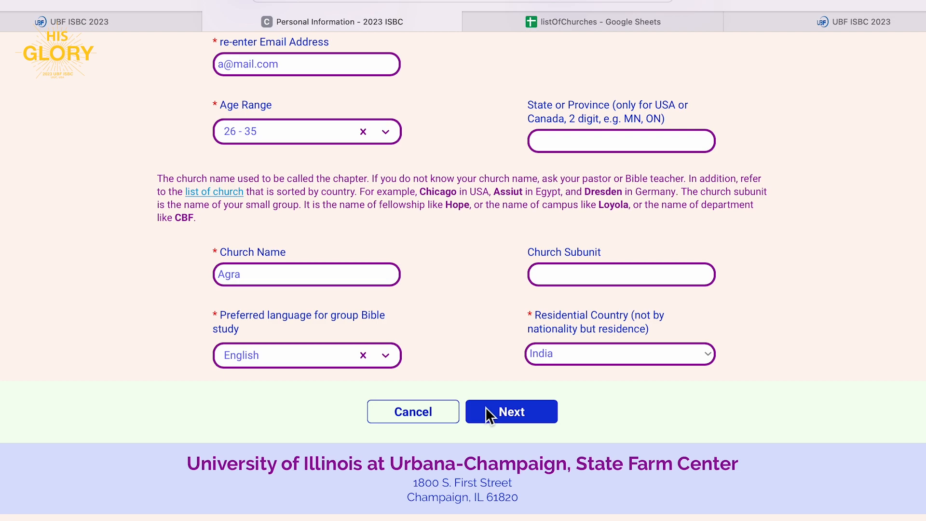
{"action": "left_click", "coordinate": [490, 412]}
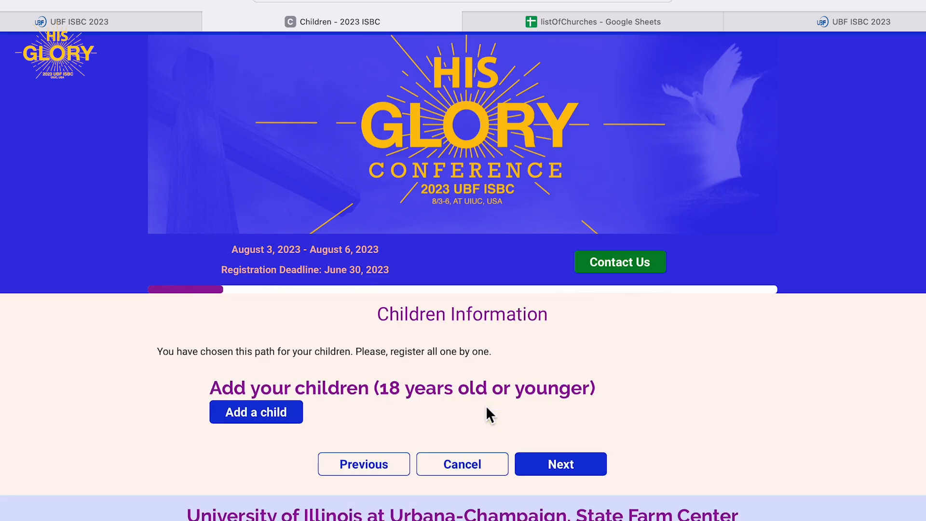
Add a child with first and last name, Male gender and a 01/10/1900 birth date.
{"action": "scroll", "coordinate": [490, 413], "scroll_direction": "down", "scroll_amount": 3}
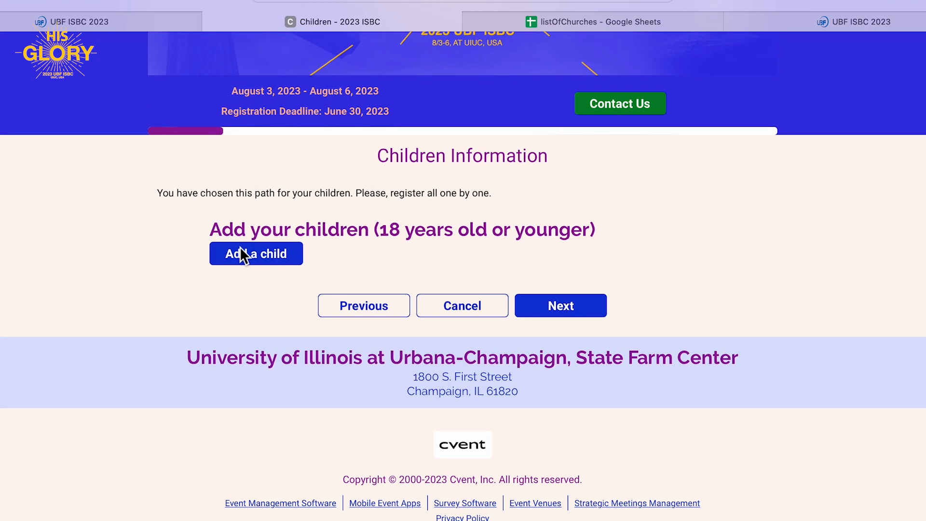
{"action": "left_click", "coordinate": [240, 251]}
{"action": "left_click", "coordinate": [316, 218]}
{"action": "type", "text": "Alinne"}
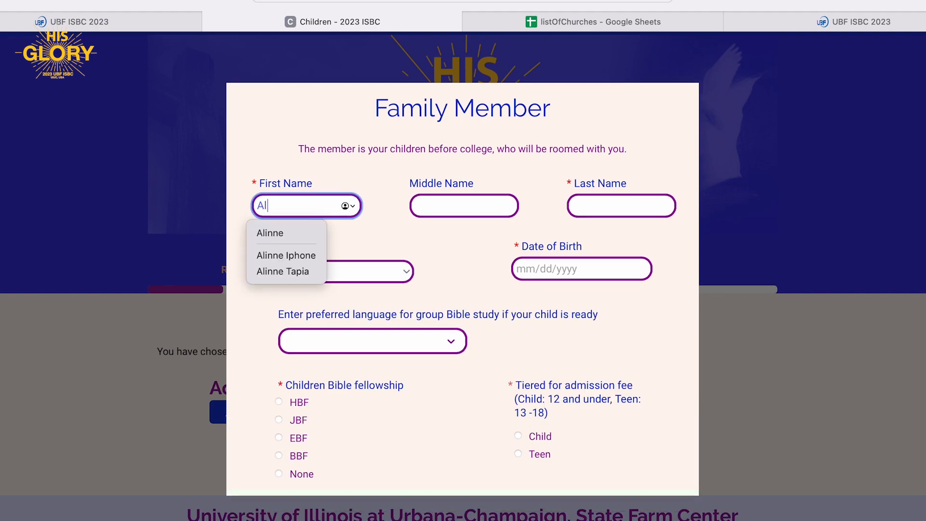
{"action": "key", "text": "Tab"}
{"action": "key", "text": "Tab"}
{"action": "type", "text": "Child"}
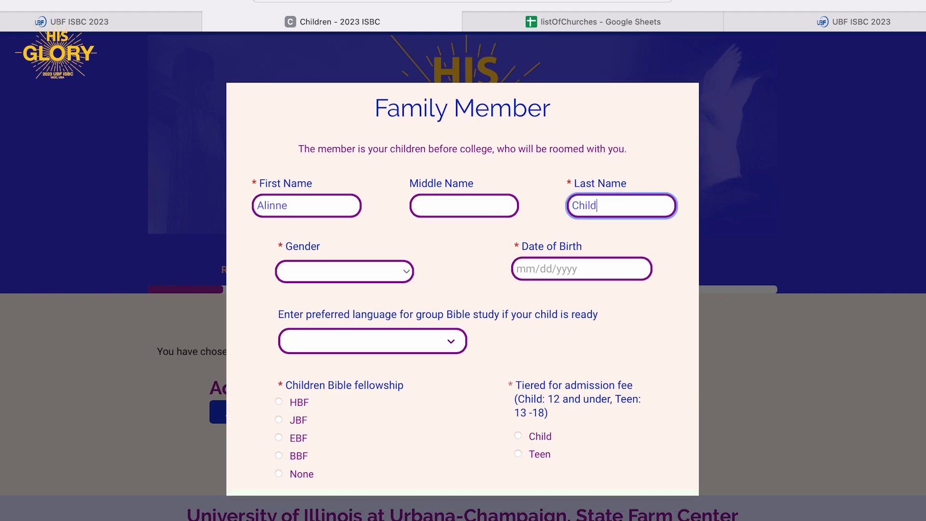
{"action": "left_click", "coordinate": [333, 272]}
{"action": "left_click", "coordinate": [330, 286]}
{"action": "left_click", "coordinate": [547, 270]}
{"action": "left_click", "coordinate": [577, 353]}
Give the child English Bible study and the Child fee tier, add them, and continue.
{"action": "left_click", "coordinate": [417, 343]}
{"action": "left_click", "coordinate": [368, 390]}
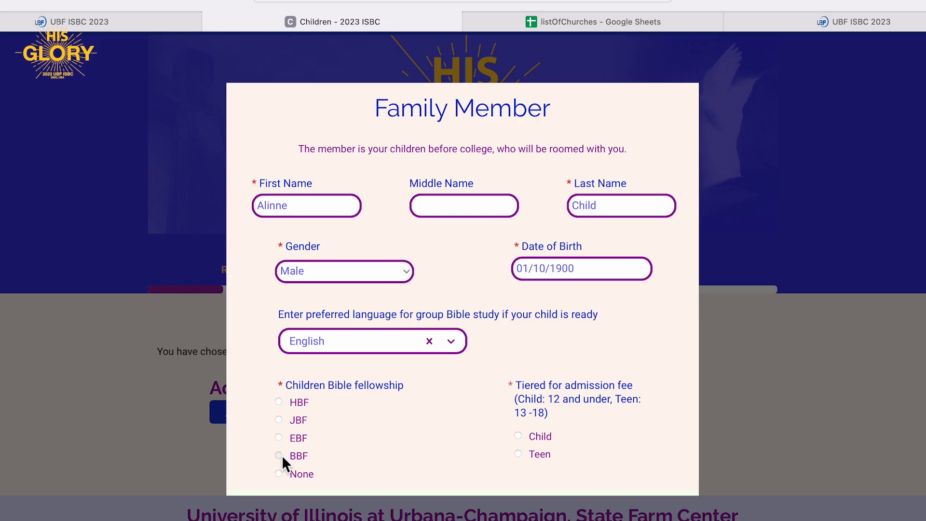
{"action": "left_click", "coordinate": [519, 436]}
{"action": "scroll", "coordinate": [520, 434], "scroll_direction": "down", "scroll_amount": 3}
{"action": "left_click", "coordinate": [520, 465]}
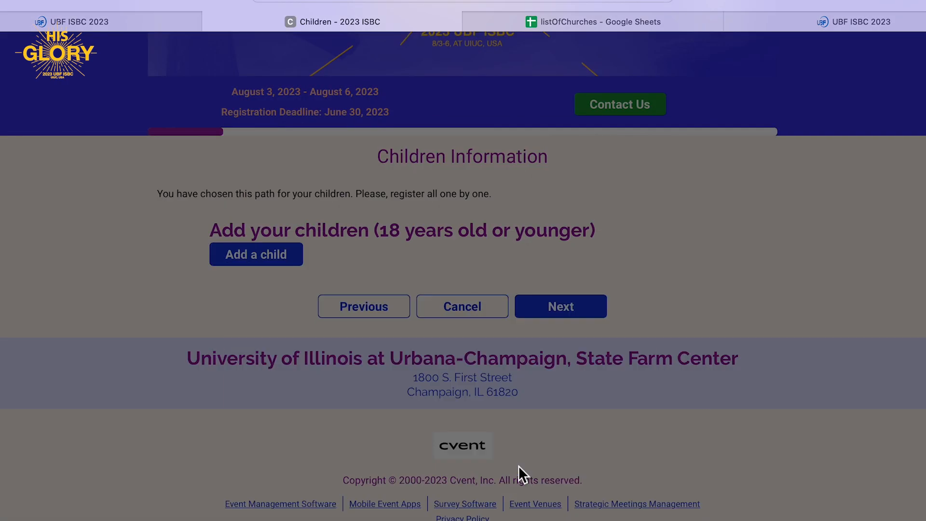
{"action": "scroll", "coordinate": [489, 442], "scroll_direction": "down", "scroll_amount": 3}
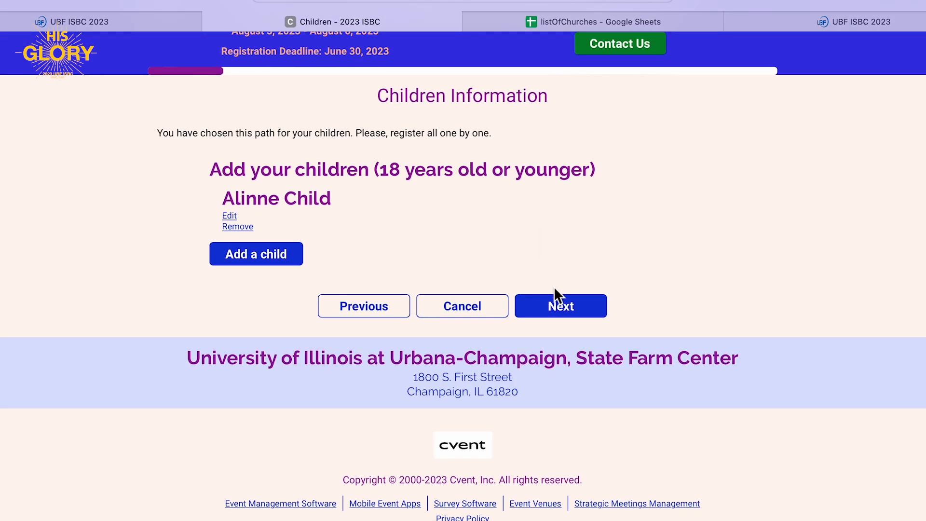
{"action": "left_click", "coordinate": [562, 307]}
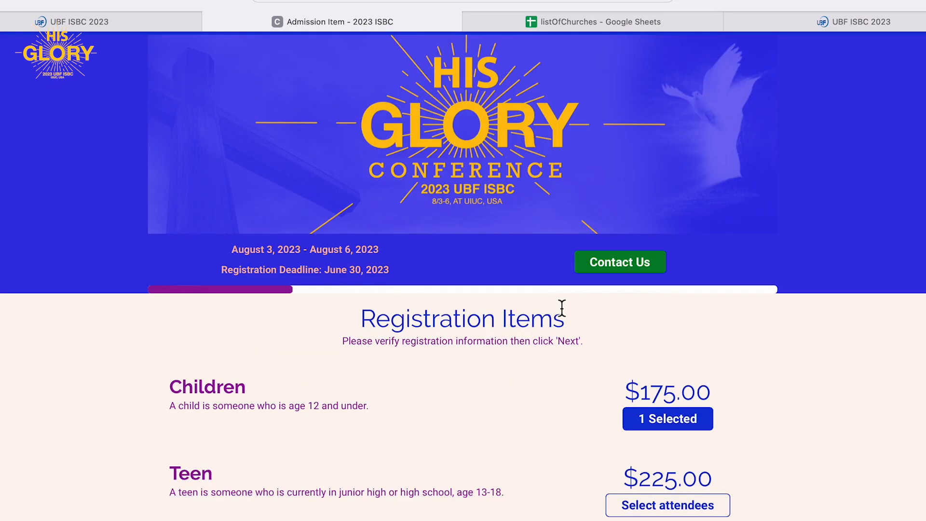
Keep Children ($175.00) and Graduates ($375.00) and continue to the Travel Information page.
{"action": "scroll", "coordinate": [562, 307], "scroll_direction": "down", "scroll_amount": 4}
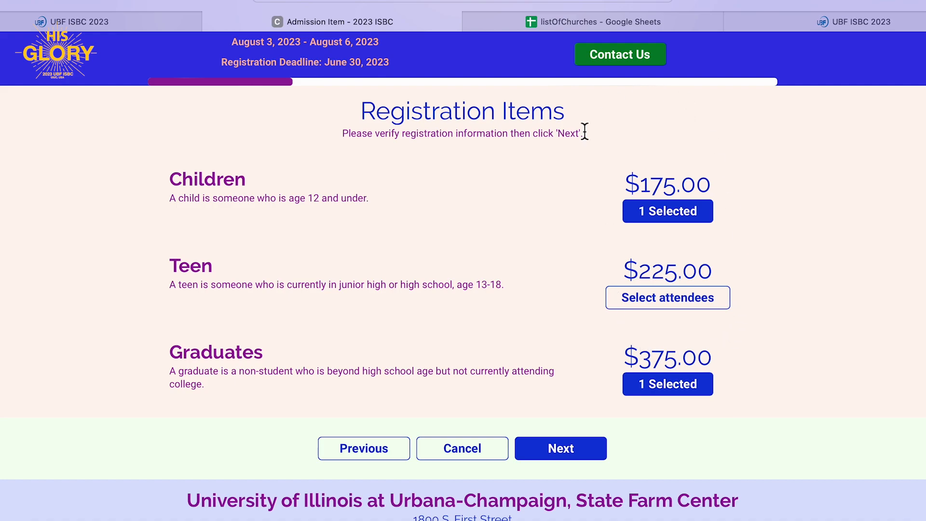
{"action": "left_click", "coordinate": [571, 452]}
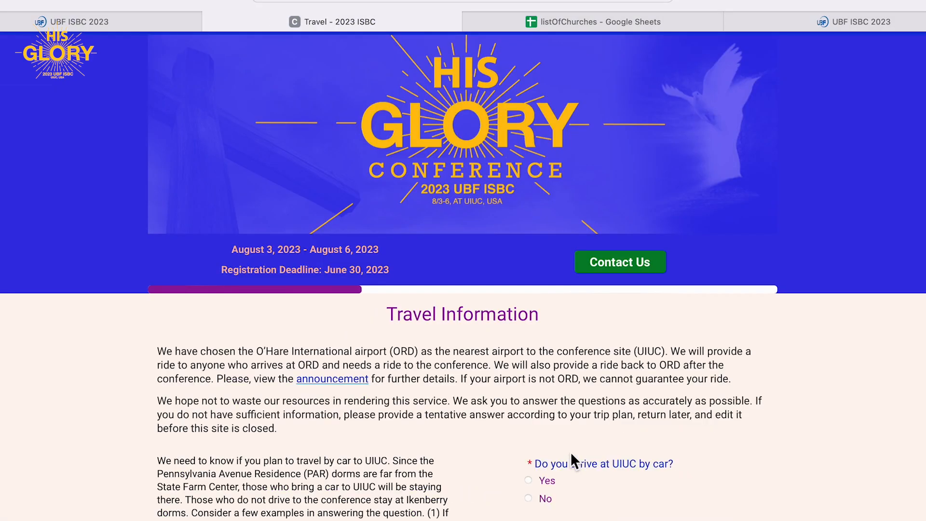
{"action": "scroll", "coordinate": [570, 452], "scroll_direction": "down", "scroll_amount": 3}
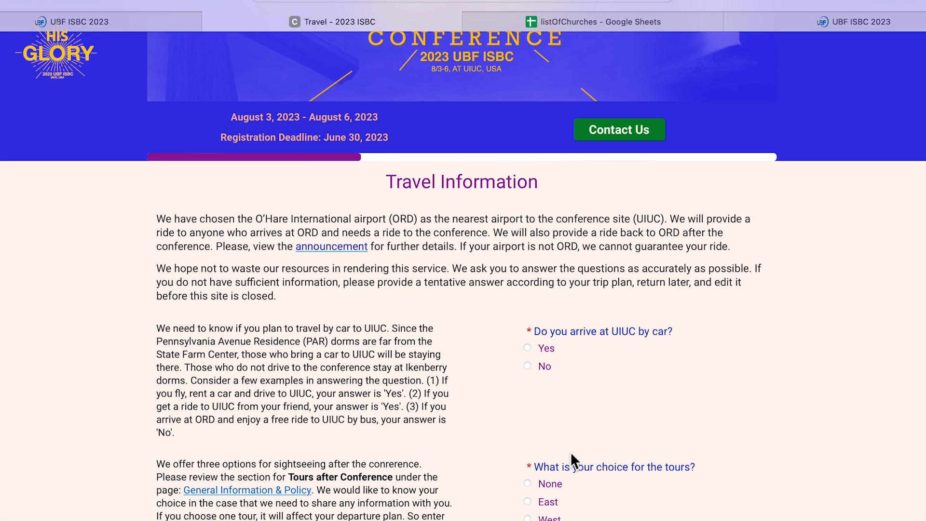
{"action": "scroll", "coordinate": [570, 451], "scroll_direction": "down", "scroll_amount": 2}
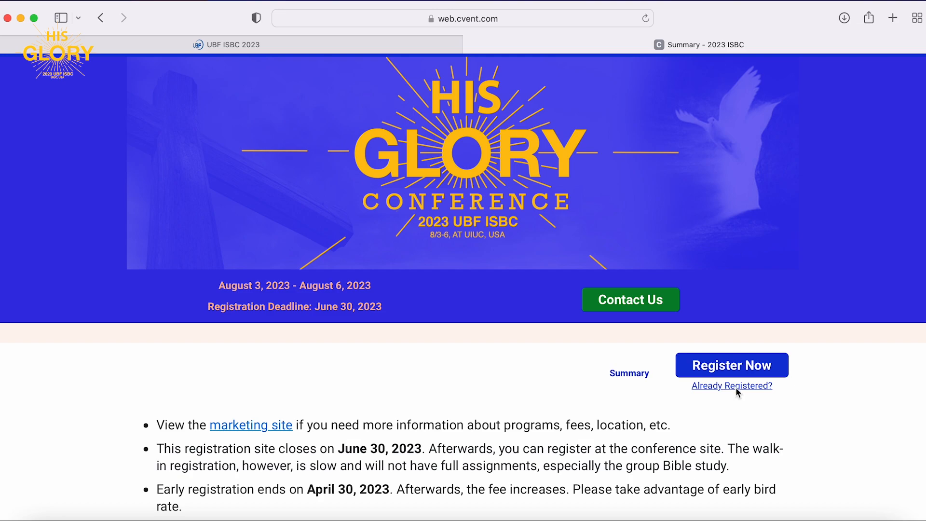
Open the Already Registered login, copy the confirmation number from the Gmail receipt, and view the registration.
{"action": "left_click", "coordinate": [737, 388]}
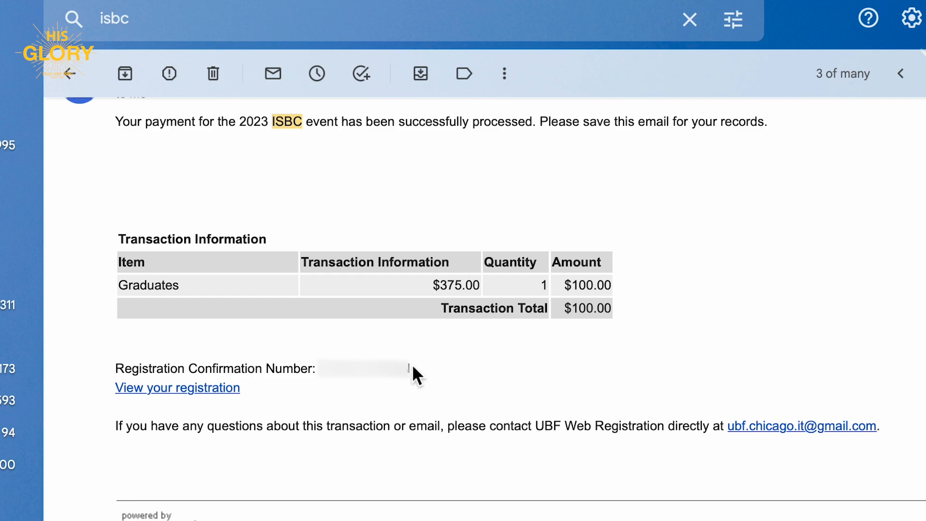
{"action": "left_click_drag", "start_coordinate": [319, 368], "coordinate": [415, 368]}
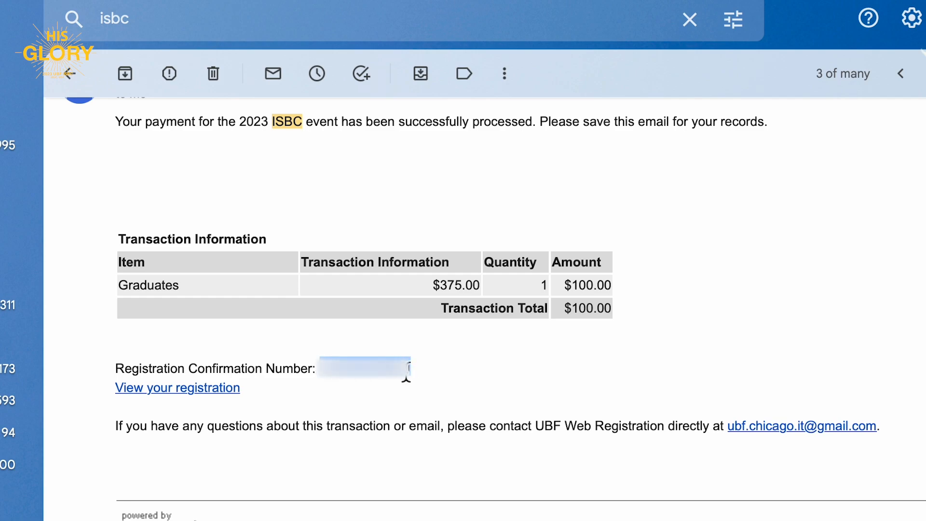
{"action": "left_click", "coordinate": [271, 398]}
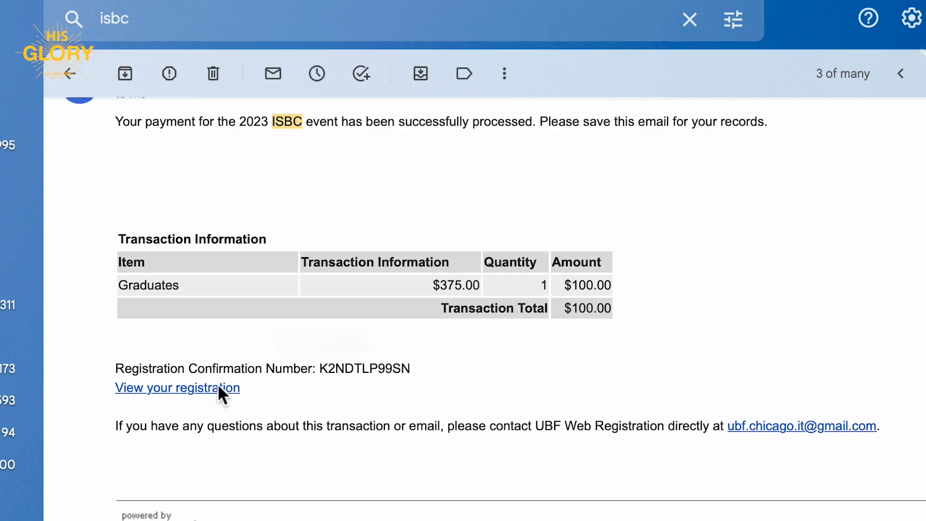
{"action": "left_click", "coordinate": [220, 388]}
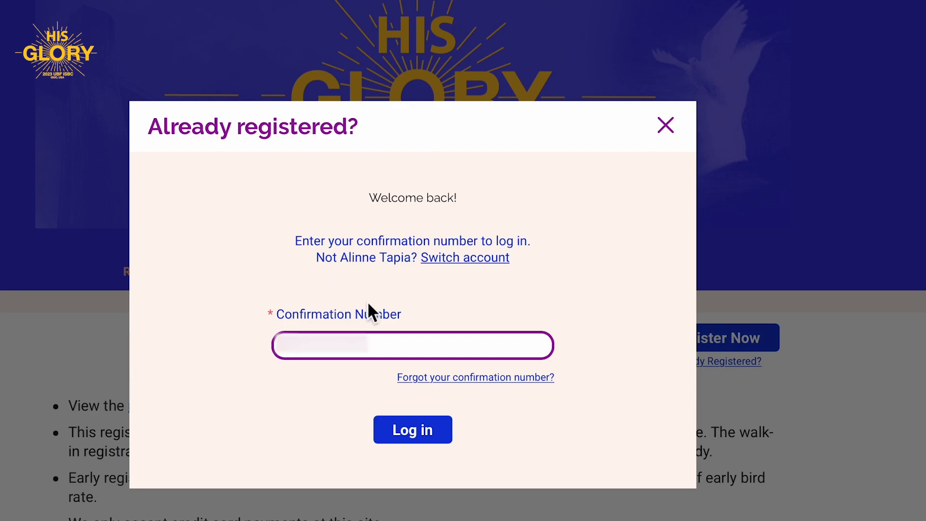
Paste the copied confirmation number into the login field and log in.
{"action": "left_click", "coordinate": [311, 354]}
{"action": "key", "text": "ctrl+v"}
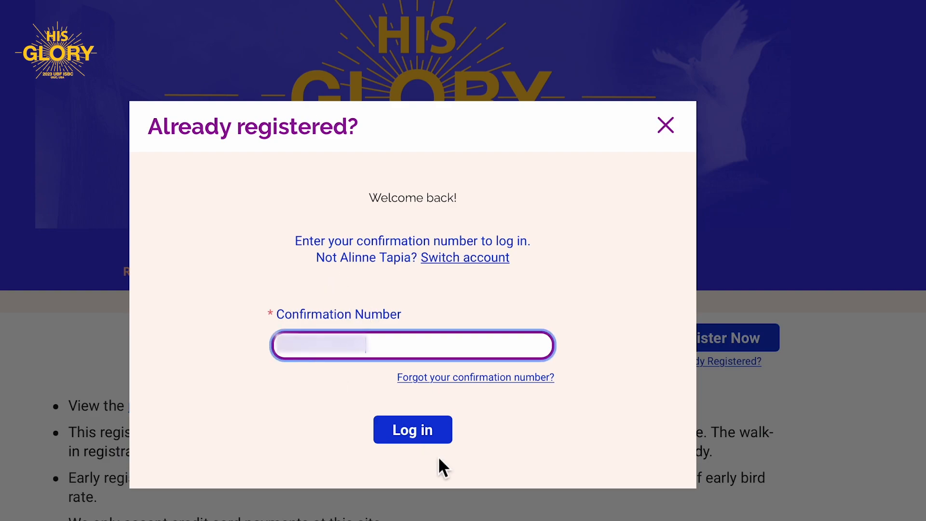
{"action": "left_click", "coordinate": [426, 428]}
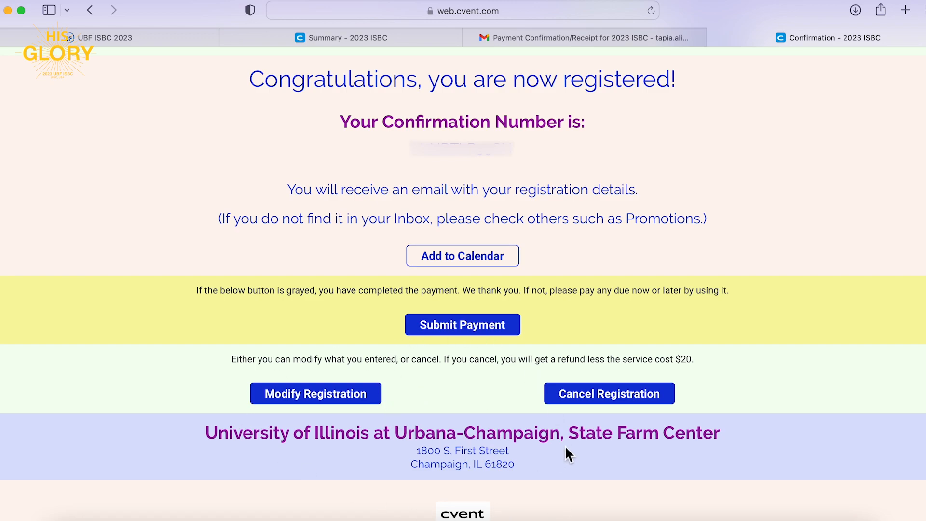
Begin modifying the registration and move past the Travel and Early Arrival pages.
{"action": "scroll", "coordinate": [589, 411], "scroll_direction": "down", "scroll_amount": 1}
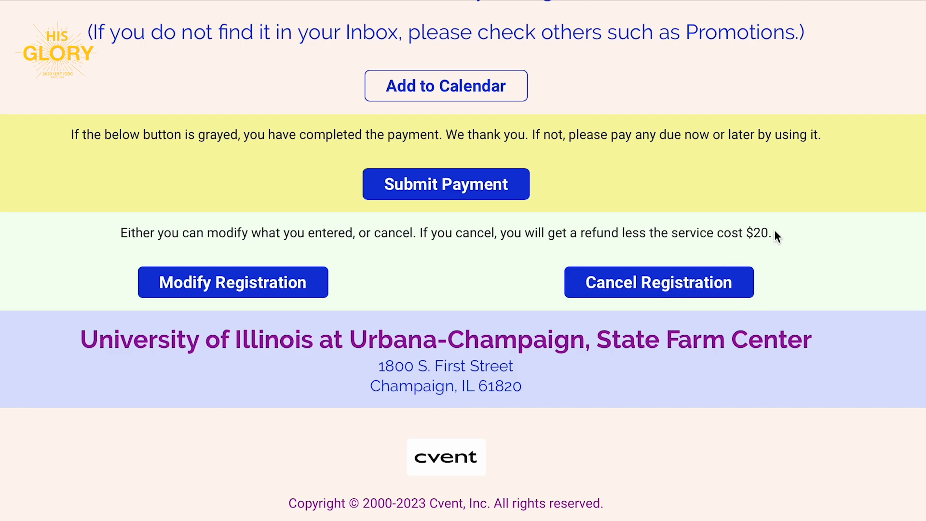
{"action": "left_click", "coordinate": [251, 279]}
{"action": "scroll", "coordinate": [554, 473], "scroll_direction": "down", "scroll_amount": 10}
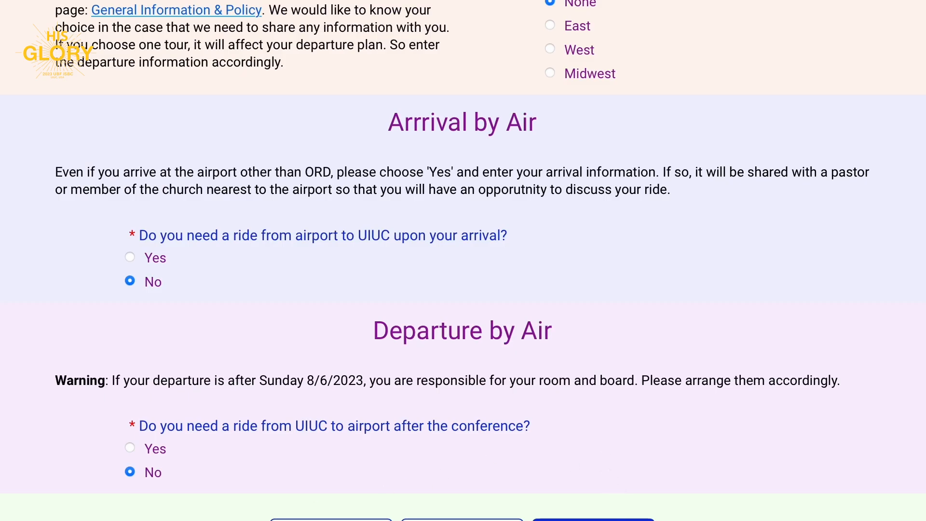
{"action": "left_click", "coordinate": [616, 518]}
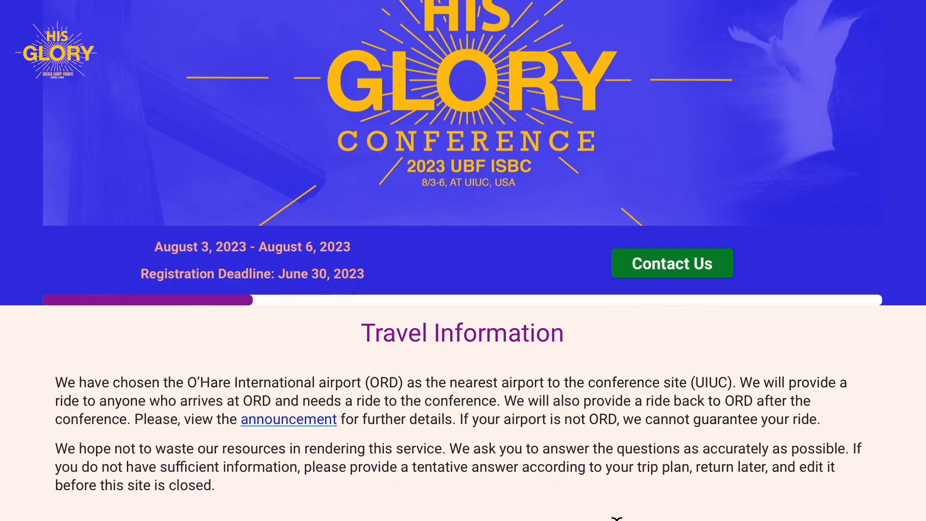
{"action": "scroll", "coordinate": [617, 519], "scroll_direction": "down", "scroll_amount": 5}
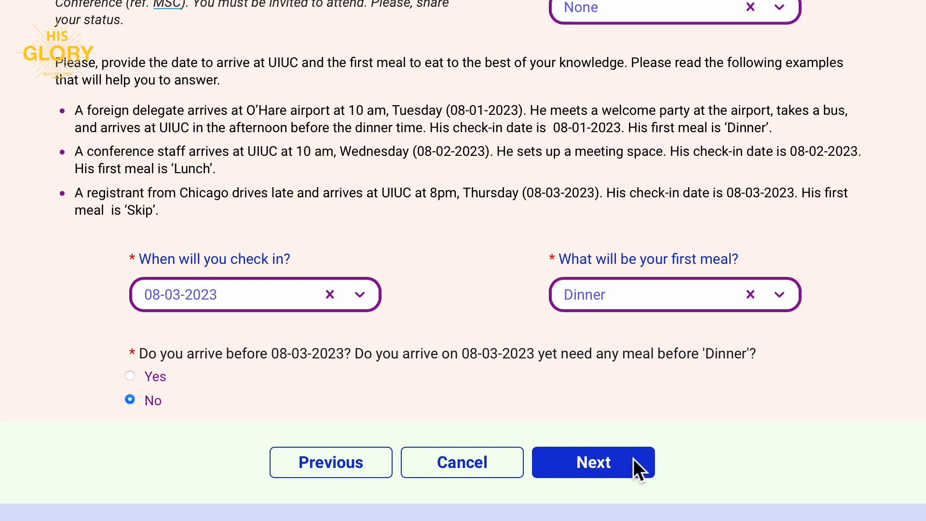
{"action": "left_click", "coordinate": [633, 459]}
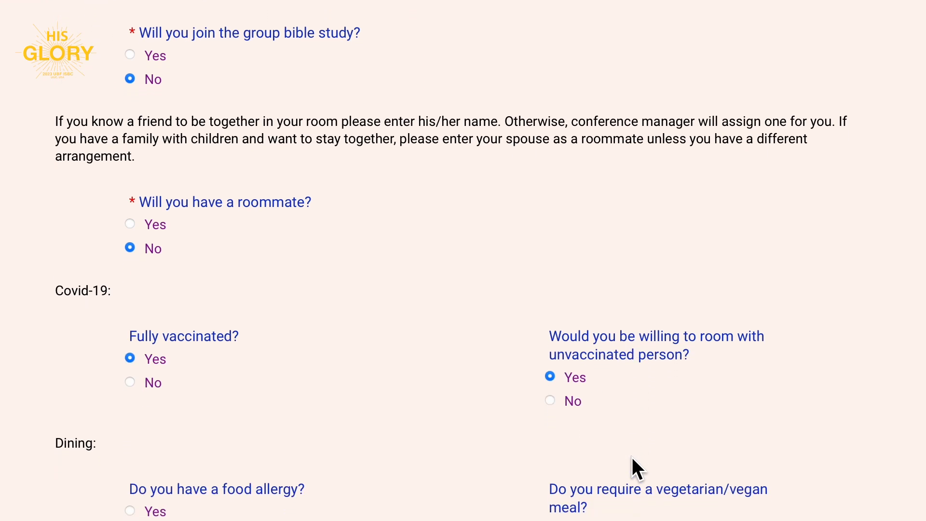
Answer Yes to a roommate, named 'Best friend name' with email 'not sure yet', and continue.
{"action": "left_click", "coordinate": [130, 190]}
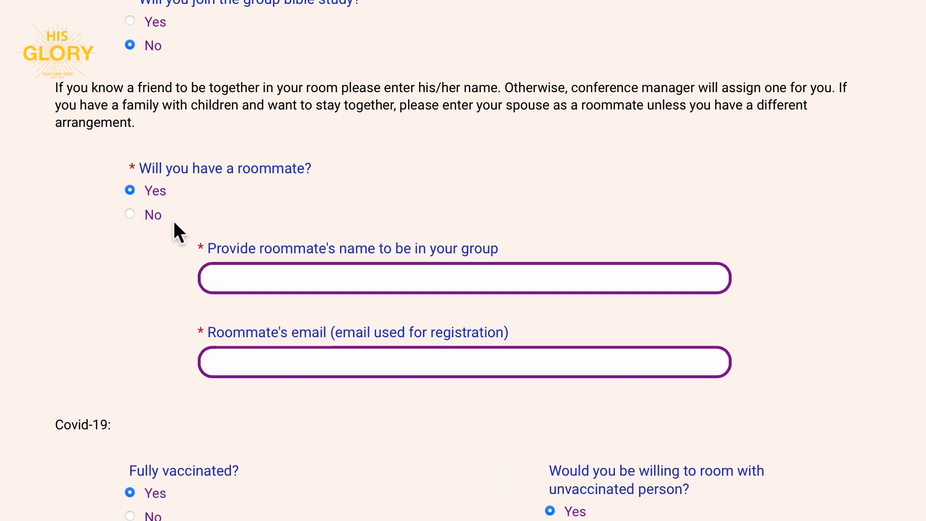
{"action": "left_click", "coordinate": [255, 285]}
{"action": "type", "text": "Bh"}
{"action": "key", "text": "BackSpace"}
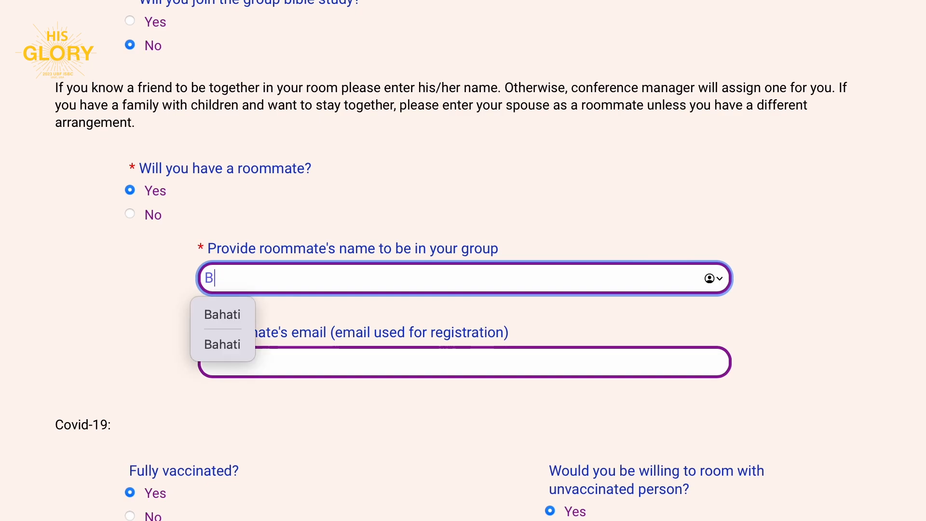
{"action": "type", "text": "est friend"}
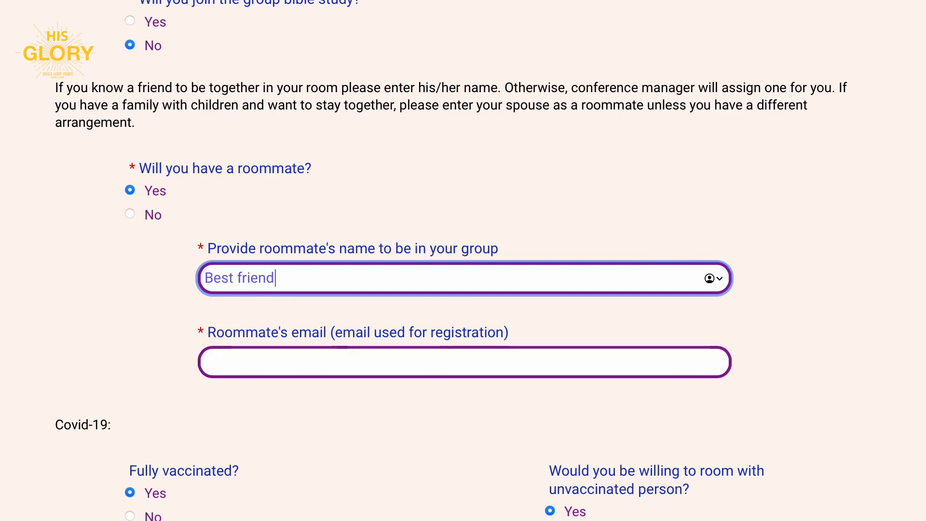
{"action": "type", "text": " name"}
{"action": "left_click", "coordinate": [463, 362]}
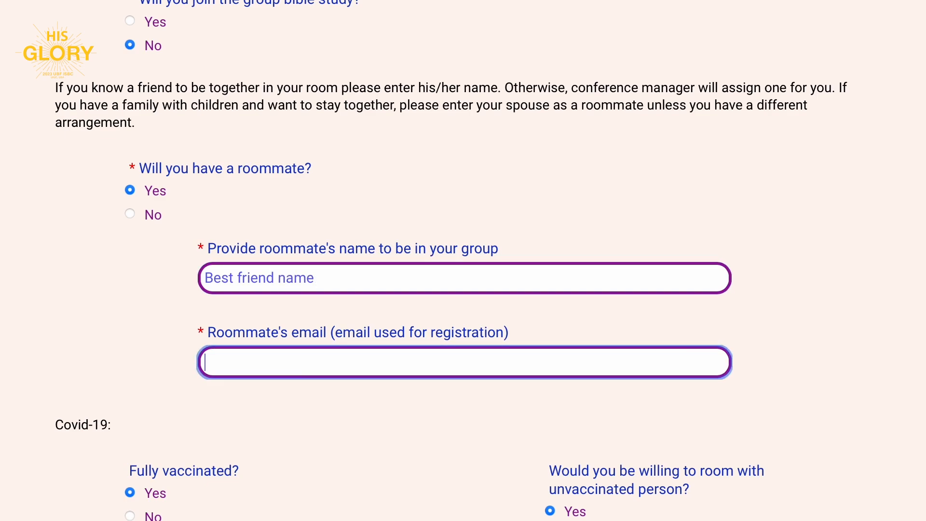
{"action": "type", "text": "not sure yet"}
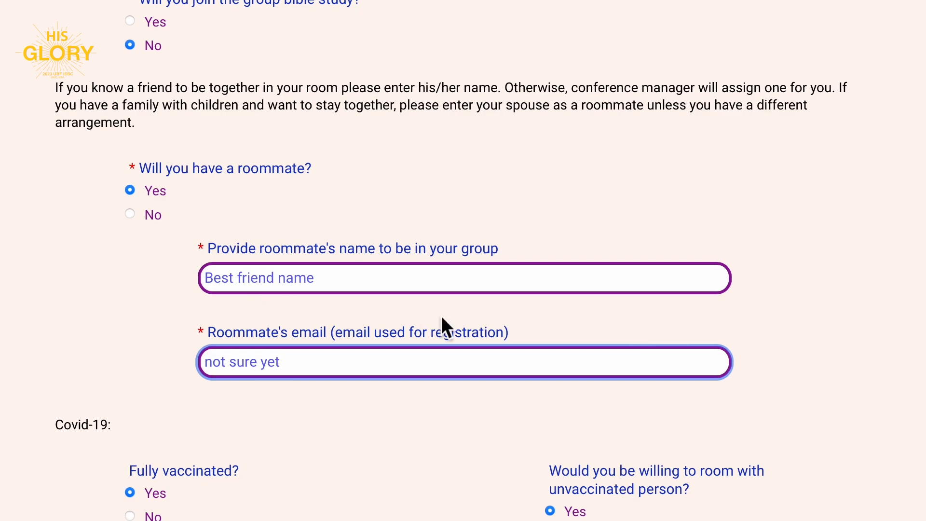
{"action": "key", "text": "shift+Tab"}
{"action": "scroll", "coordinate": [791, 285], "scroll_direction": "down", "scroll_amount": 4}
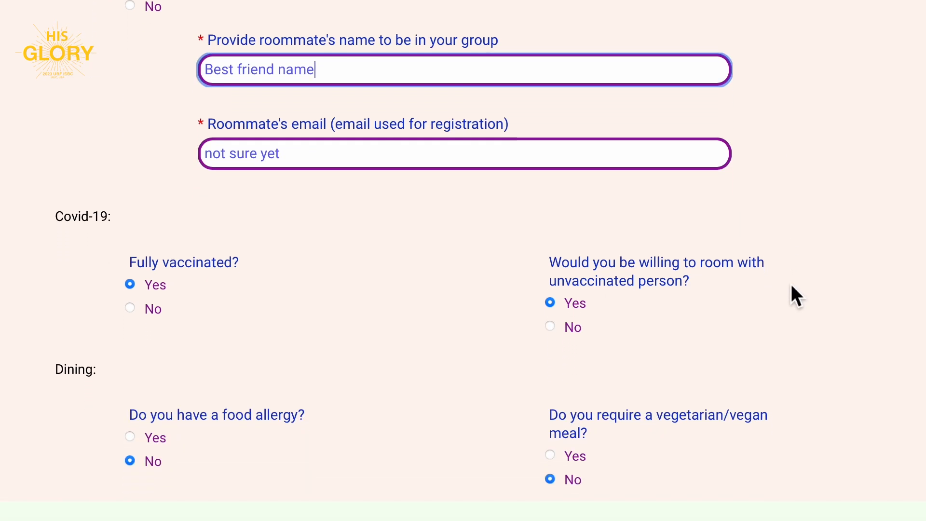
{"action": "scroll", "coordinate": [793, 294], "scroll_direction": "down", "scroll_amount": 1}
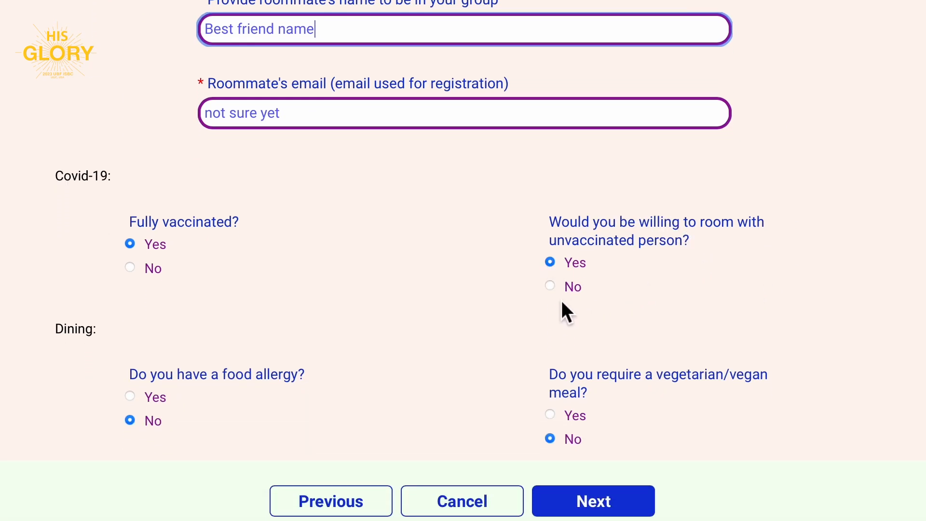
{"action": "left_click", "coordinate": [594, 503]}
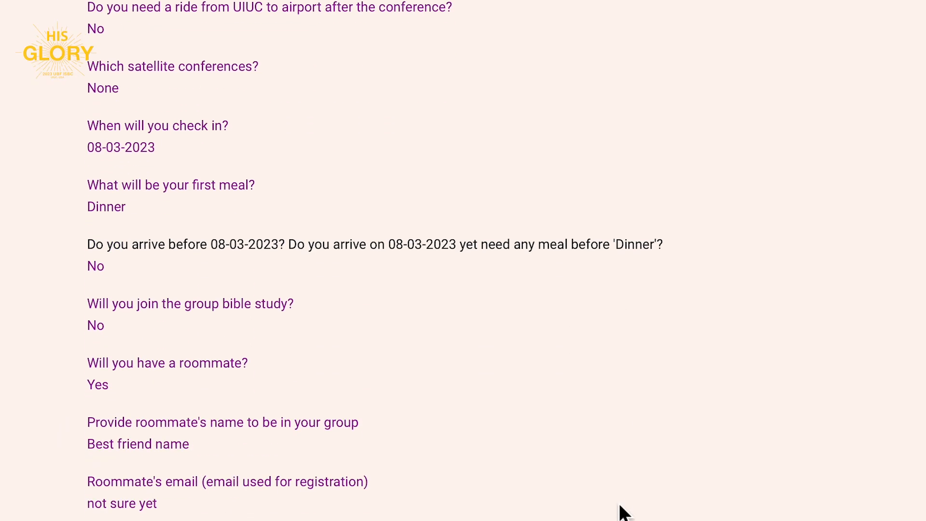
Advance from the Registration Summary to payment and submit the modified registration.
{"action": "scroll", "coordinate": [626, 510], "scroll_direction": "down", "scroll_amount": 3}
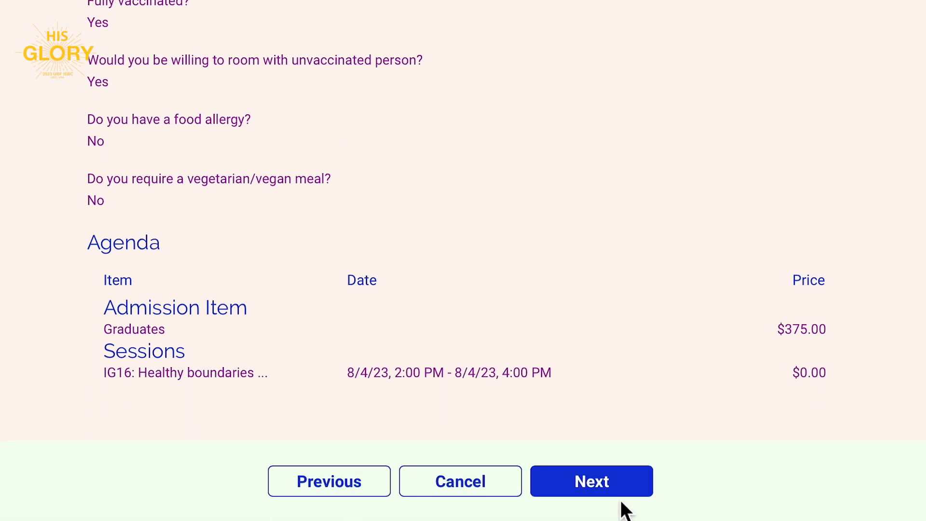
{"action": "left_click", "coordinate": [609, 482]}
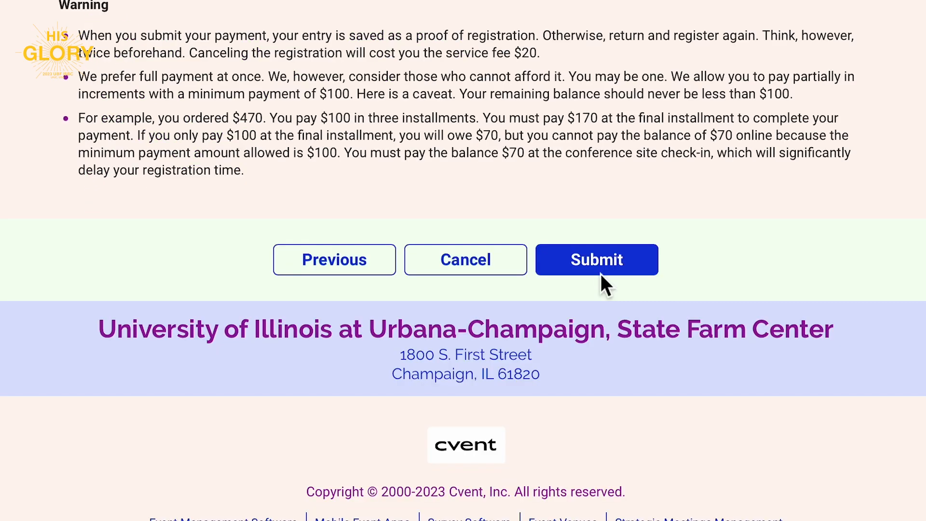
{"action": "left_click", "coordinate": [601, 267]}
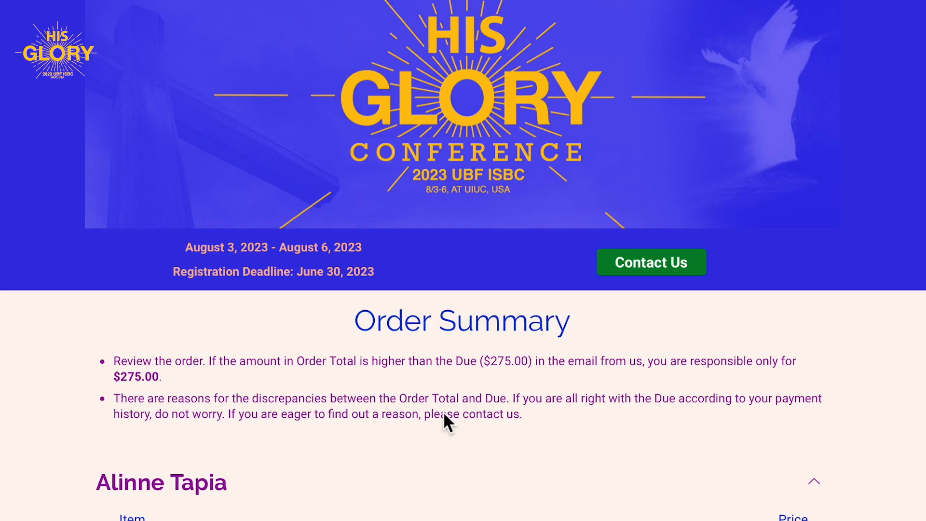
{"action": "scroll", "coordinate": [443, 411], "scroll_direction": "down", "scroll_amount": 5}
{"action": "scroll", "coordinate": [443, 413], "scroll_direction": "down", "scroll_amount": 5}
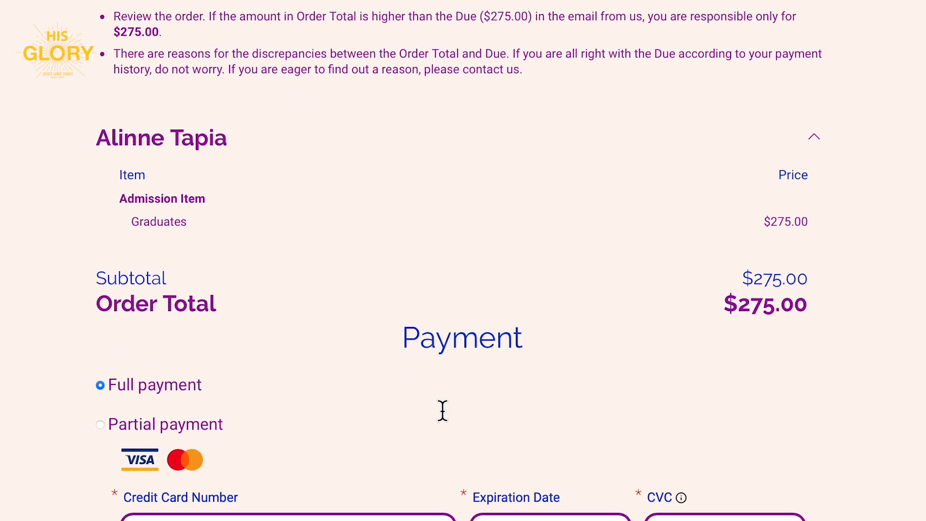
{"action": "scroll", "coordinate": [442, 410], "scroll_direction": "down", "scroll_amount": 2}
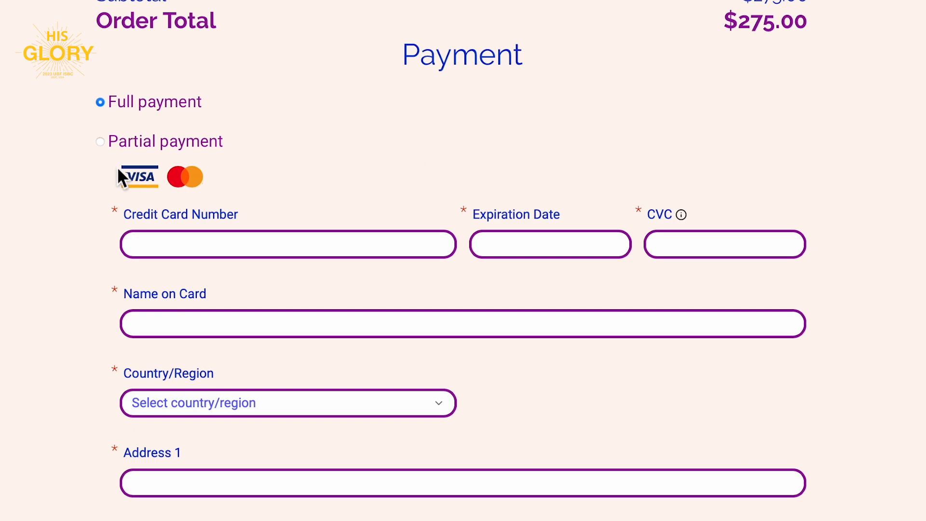
{"action": "left_click", "coordinate": [106, 146]}
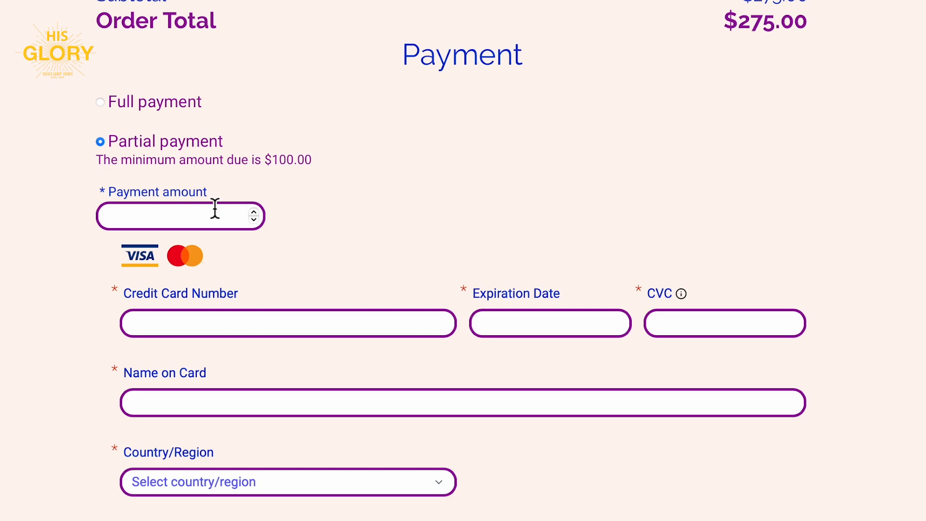
{"action": "scroll", "coordinate": [214, 208], "scroll_direction": "down", "scroll_amount": 5}
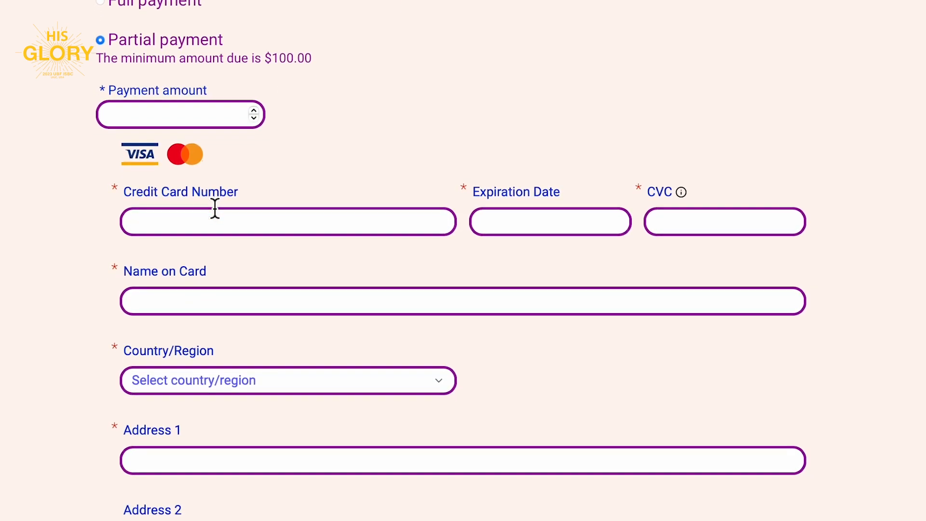
{"action": "scroll", "coordinate": [215, 209], "scroll_direction": "down", "scroll_amount": 6}
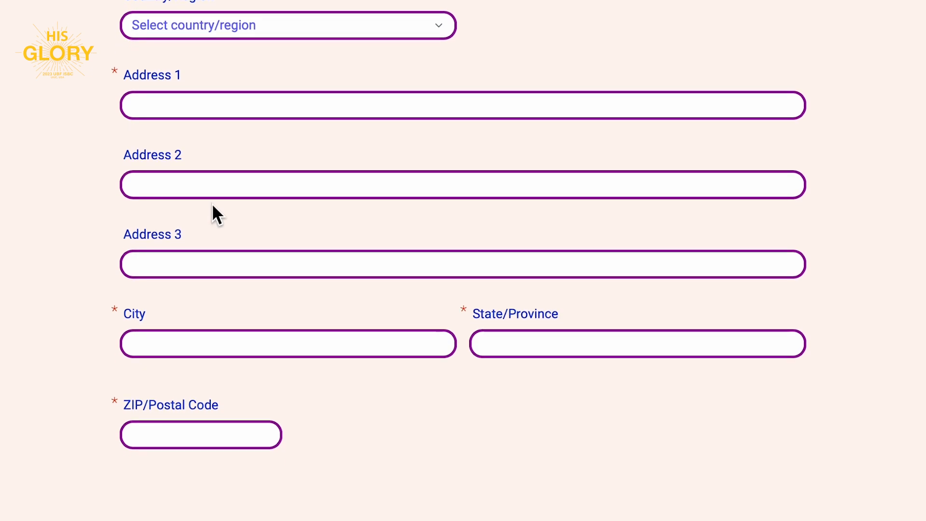
{"action": "scroll", "coordinate": [213, 205], "scroll_direction": "up", "scroll_amount": 3}
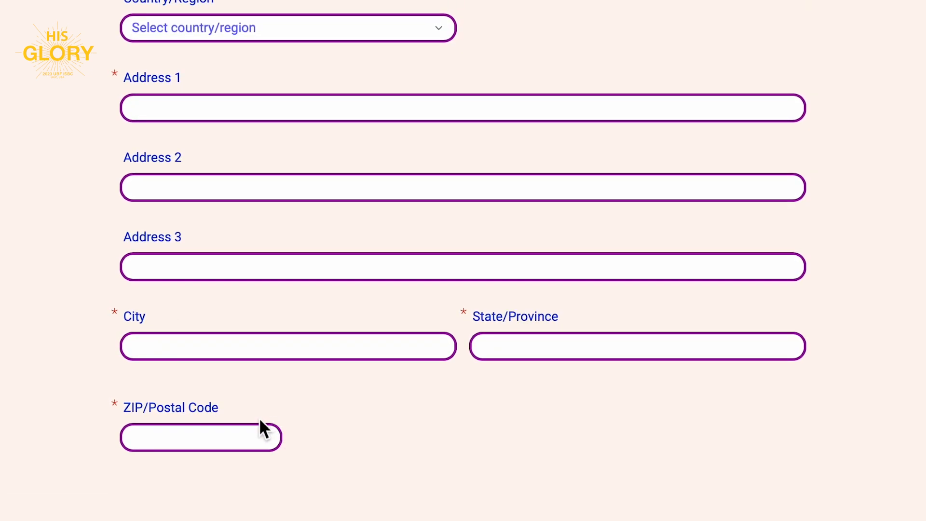
{"action": "scroll", "coordinate": [261, 419], "scroll_direction": "down", "scroll_amount": 3}
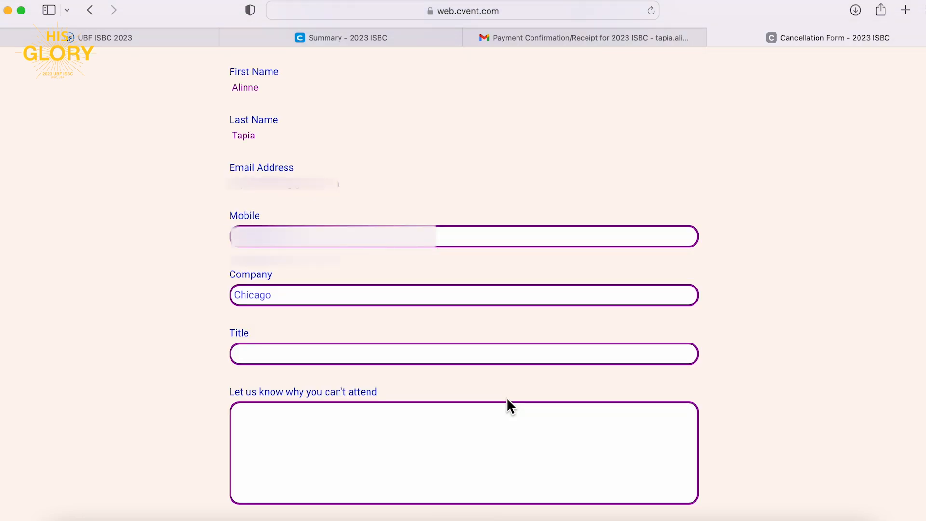
Back out of the cancellation refund form without cancelling, then log out.
{"action": "scroll", "coordinate": [507, 400], "scroll_direction": "down", "scroll_amount": 10}
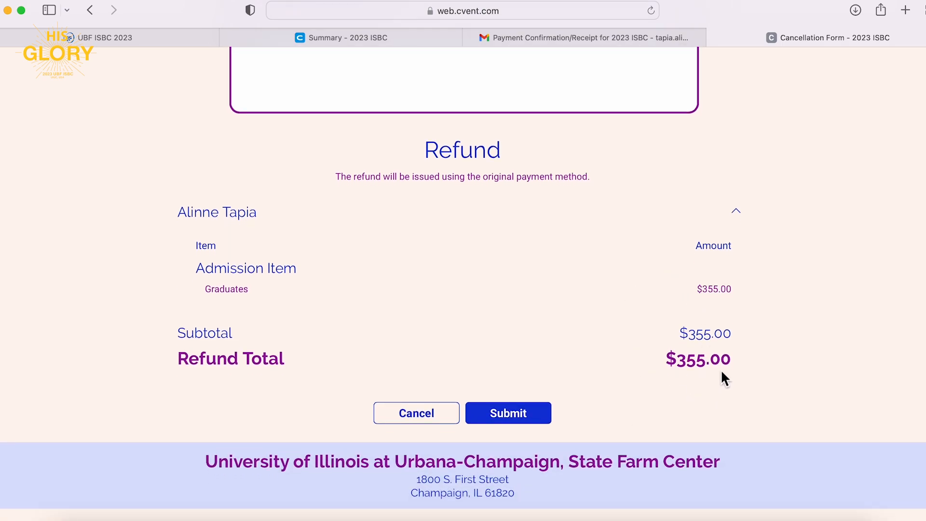
{"action": "scroll", "coordinate": [446, 445], "scroll_direction": "down", "scroll_amount": 2}
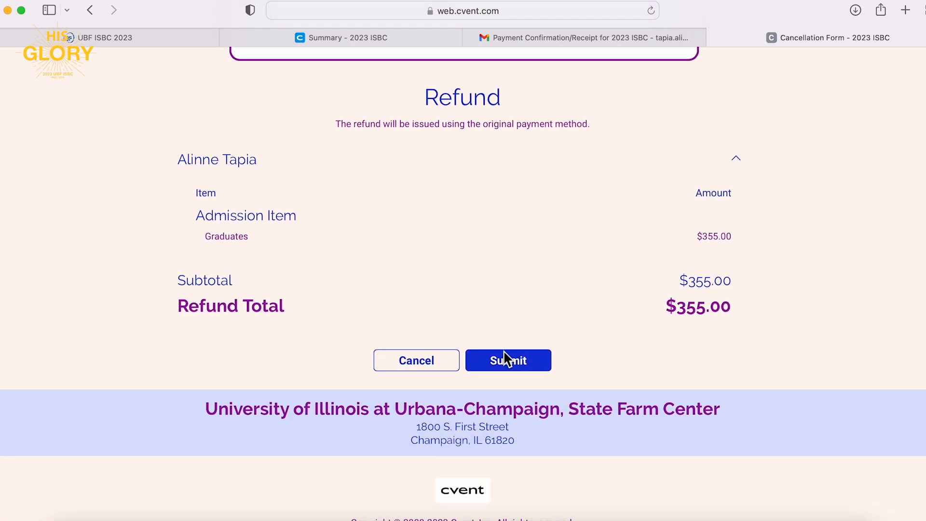
{"action": "scroll", "coordinate": [391, 376], "scroll_direction": "up", "scroll_amount": 3}
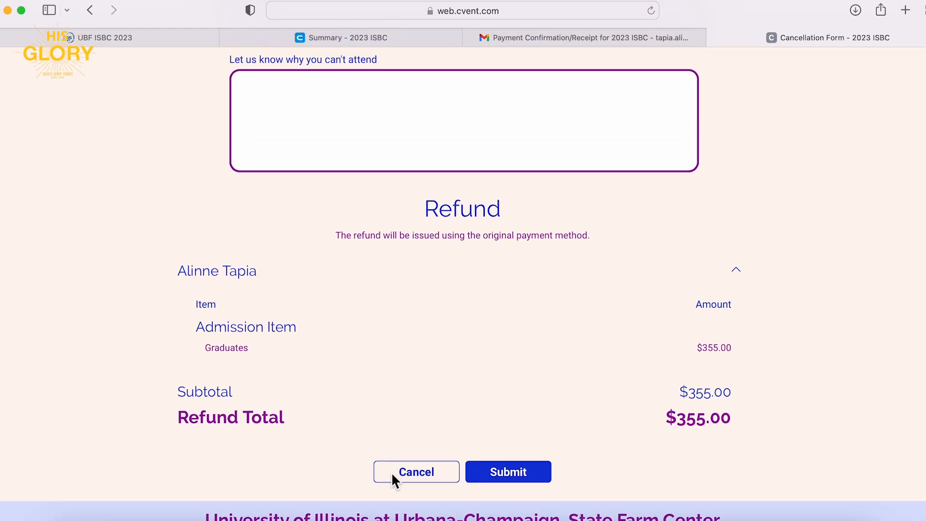
{"action": "scroll", "coordinate": [392, 472], "scroll_direction": "up", "scroll_amount": 3}
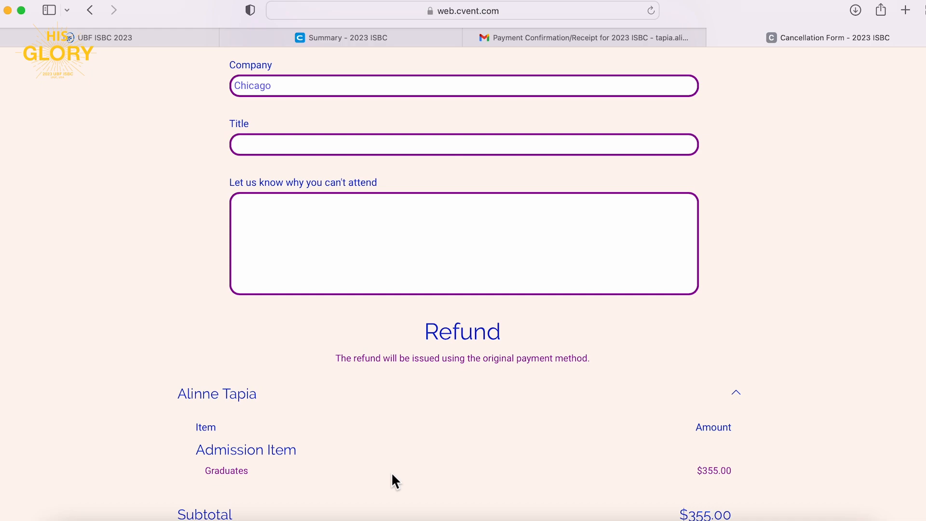
{"action": "scroll", "coordinate": [391, 472], "scroll_direction": "down", "scroll_amount": 3}
{"action": "left_click", "coordinate": [391, 472]}
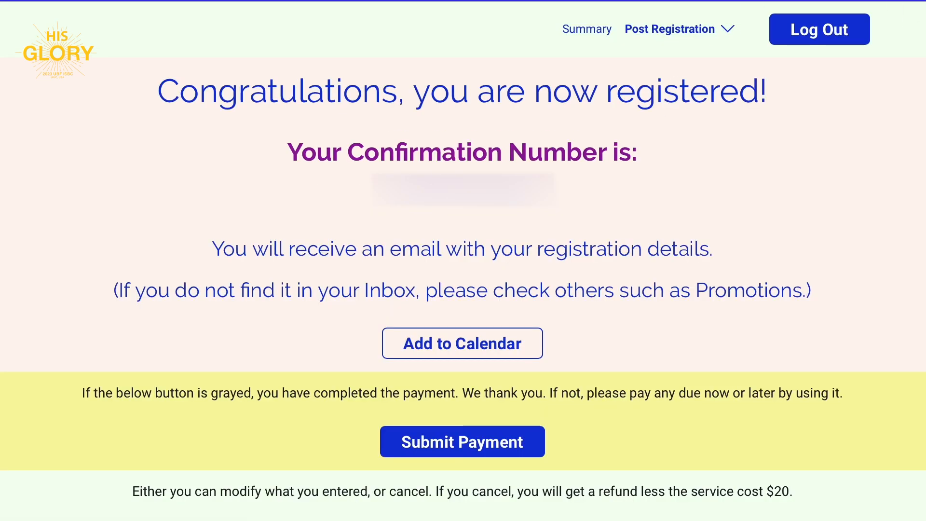
{"action": "left_click", "coordinate": [822, 31]}
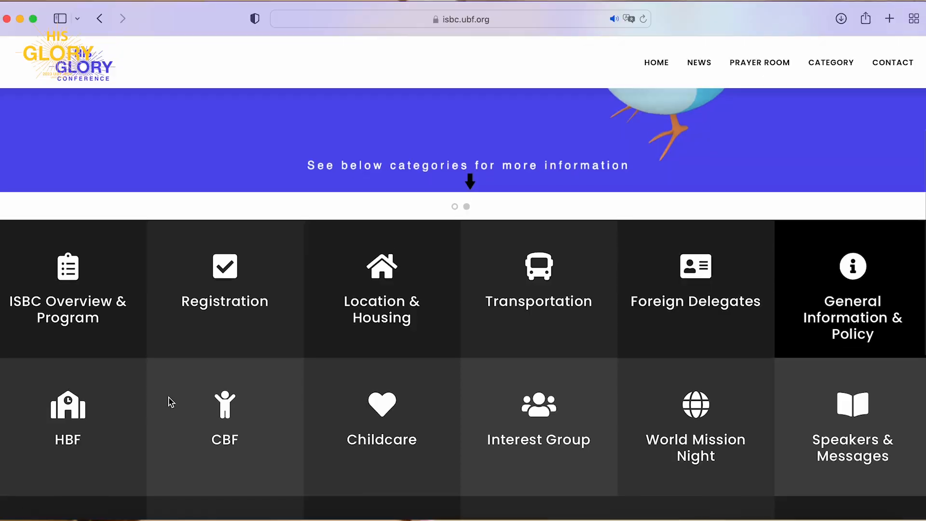
Scroll the isbc.ubf.org category grid and open the Contact Us tile.
{"action": "scroll", "coordinate": [167, 402], "scroll_direction": "down", "scroll_amount": 5}
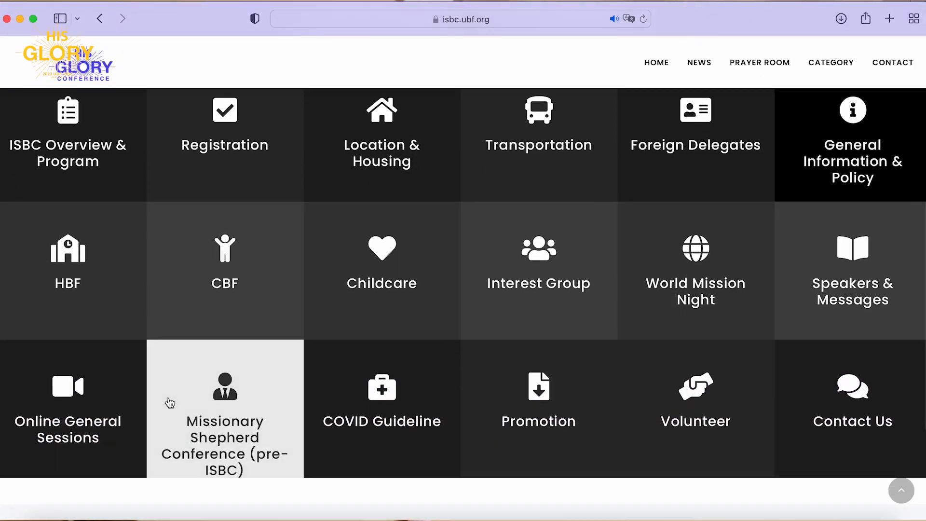
{"action": "scroll", "coordinate": [169, 399], "scroll_direction": "down", "scroll_amount": 2}
{"action": "left_click", "coordinate": [848, 331]}
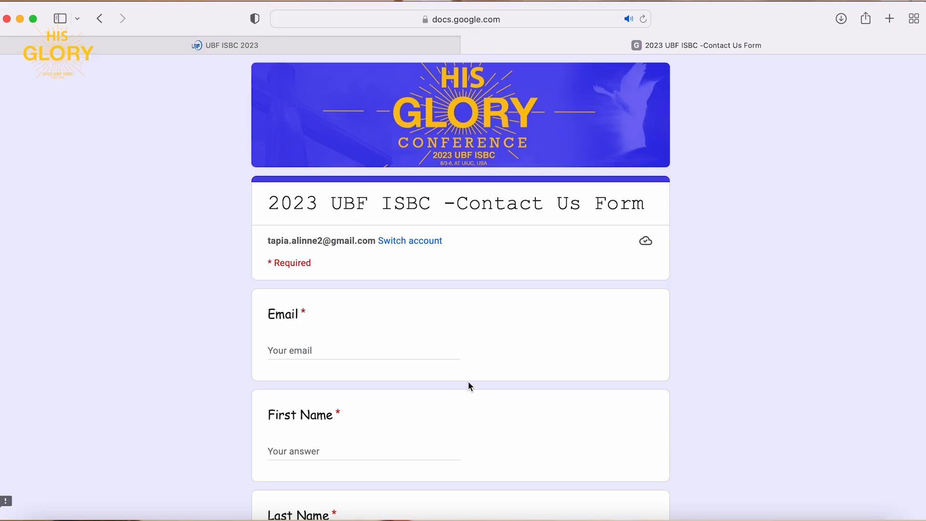